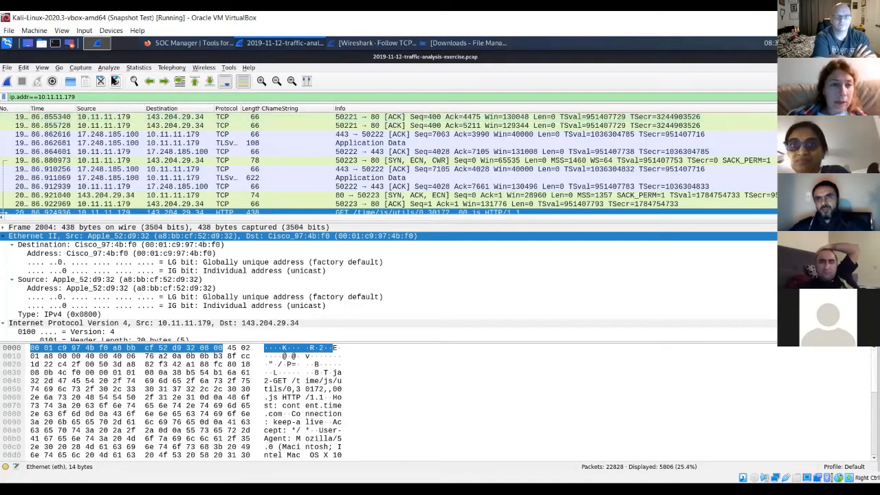
# Step: Use the protocol hierarchy statistics to narrow the 10.11.11.179 traffic to Hypertext Transfer Protocol, combining the filters as (ip.addr==10.11.11.179) && (http)
pyautogui.click(134, 68)
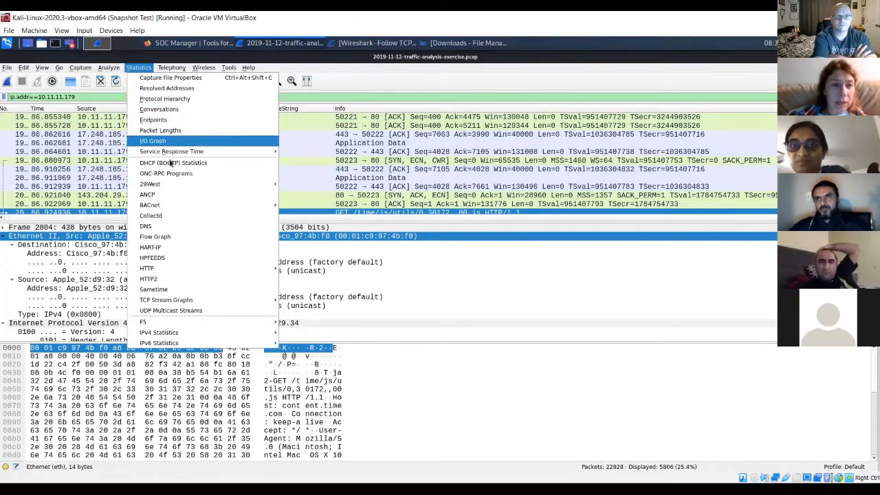
pyautogui.click(183, 100)
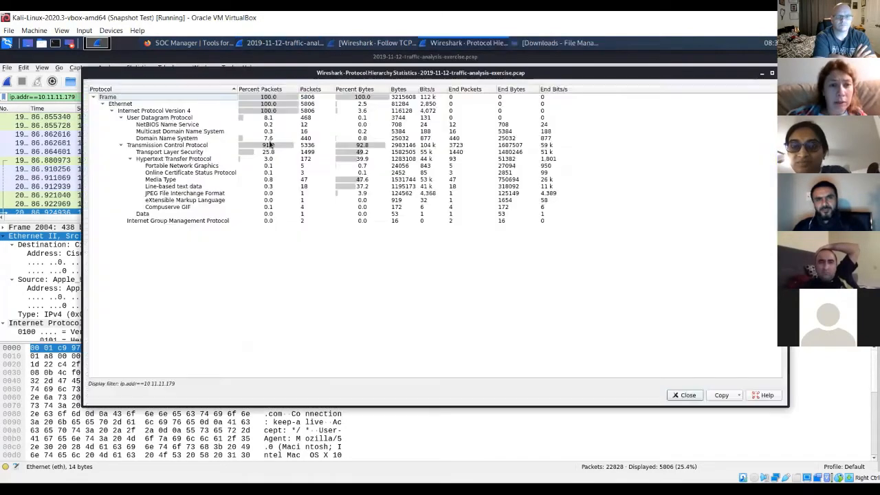
pyautogui.click(172, 158)
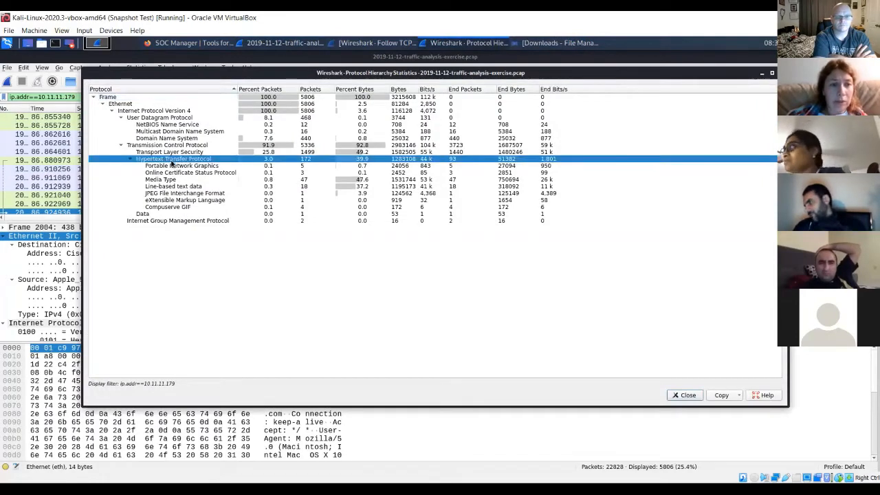
pyautogui.rightClick(172, 163)
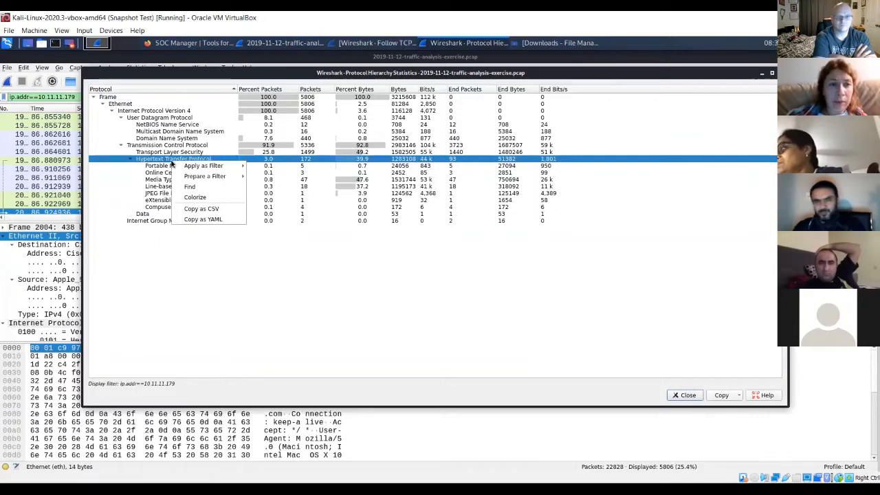
pyautogui.moveTo(203, 165)
pyautogui.click(290, 192)
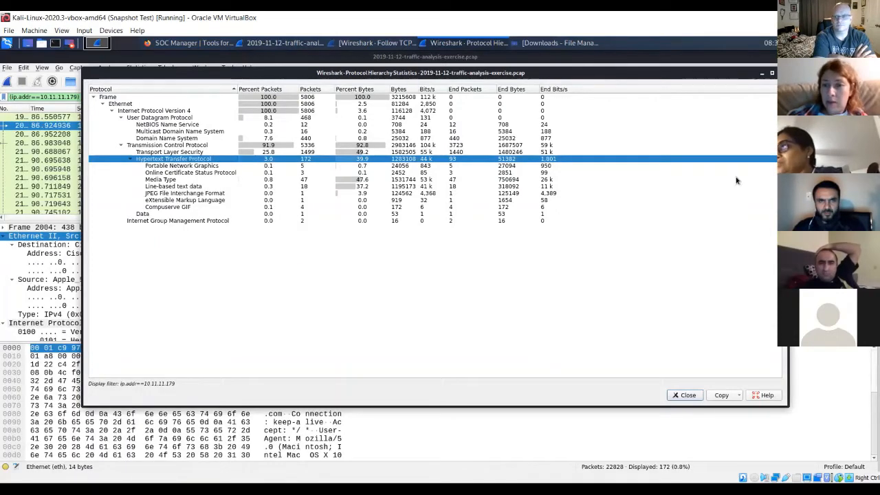
pyautogui.press('Escape')
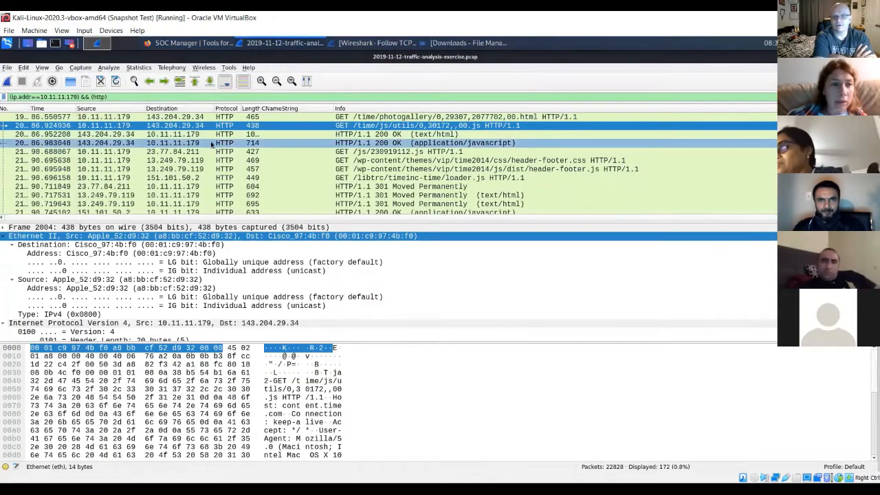
# Step: Follow the TCP stream of the GET request for /wp-content/themes/vip/time2014/css/header-footer.css
pyautogui.click(97, 160)
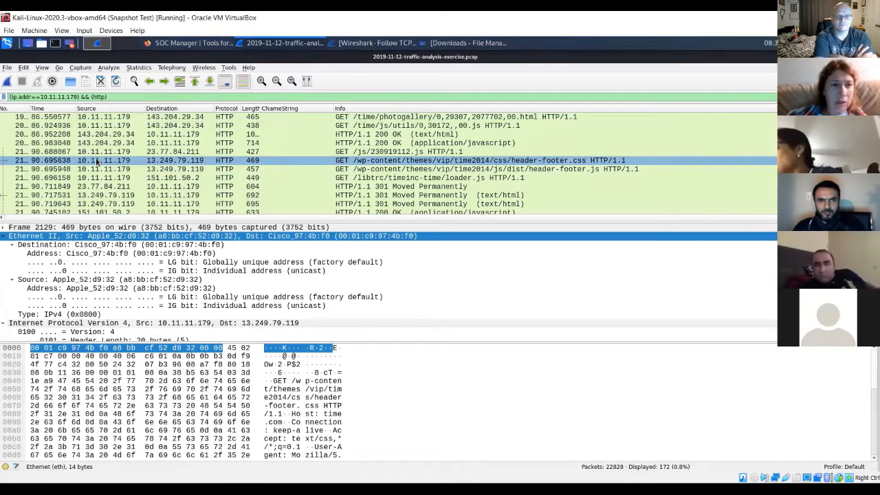
pyautogui.rightClick(97, 160)
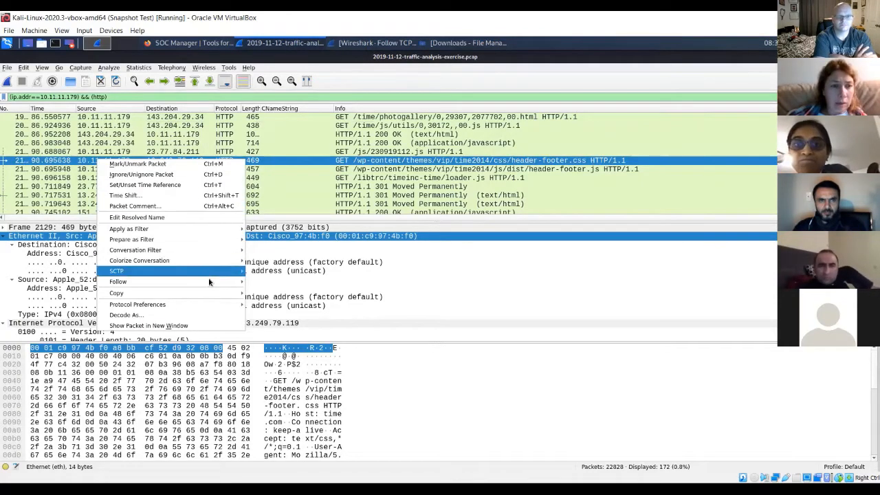
pyautogui.moveTo(227, 281)
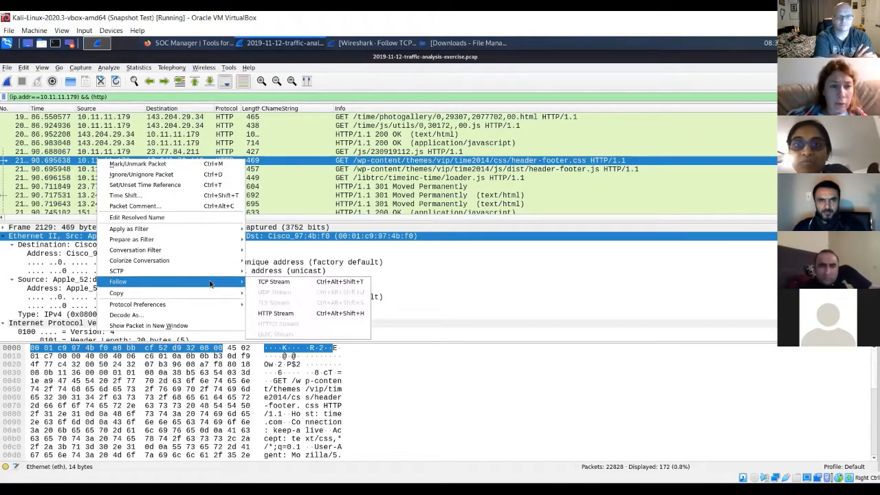
pyautogui.click(268, 284)
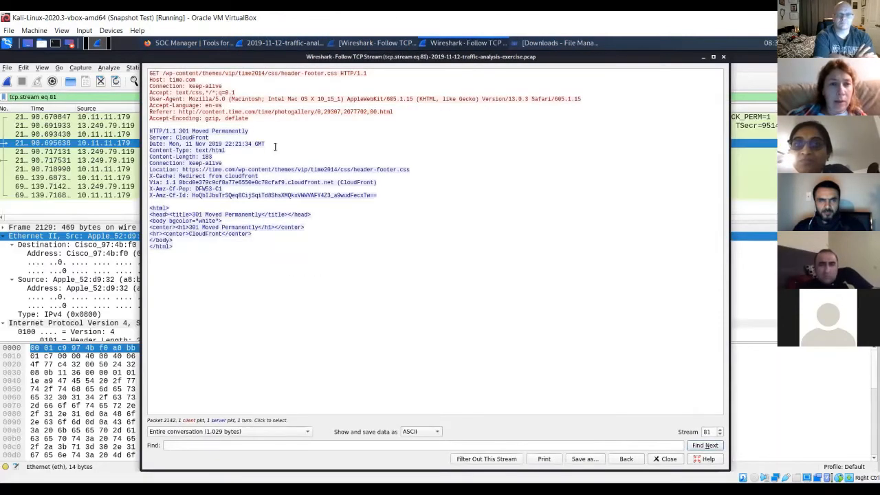
# Step: Copy the operating system text "Macintosh; Intel Mac OS X 10_15_1" from the User-Agent line of the stream
pyautogui.moveTo(230, 100); pyautogui.dragTo(344, 101)
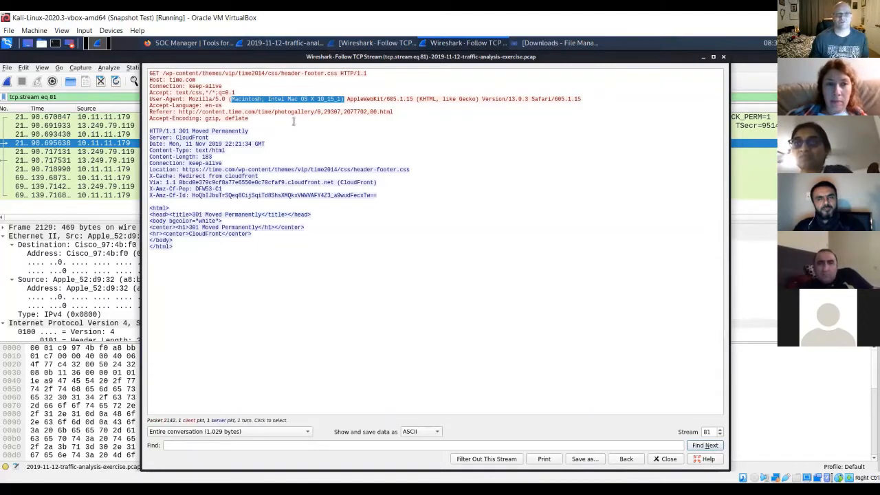
pyautogui.rightClick(293, 101)
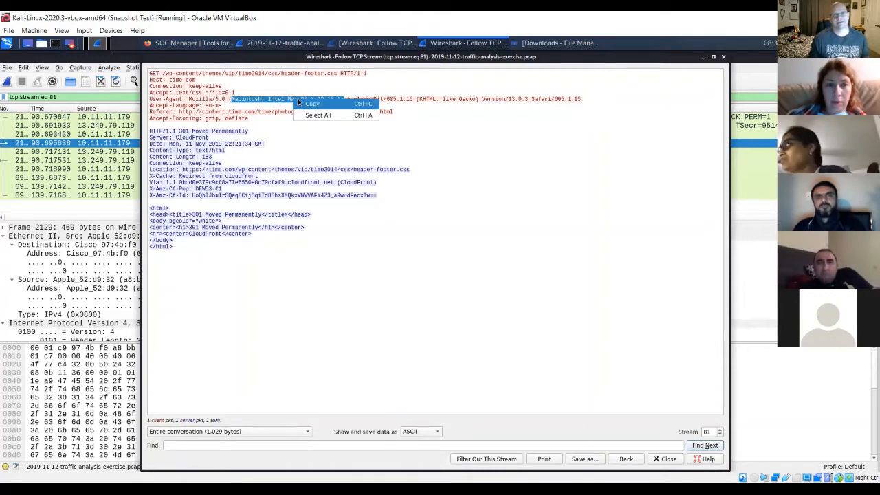
pyautogui.click(301, 105)
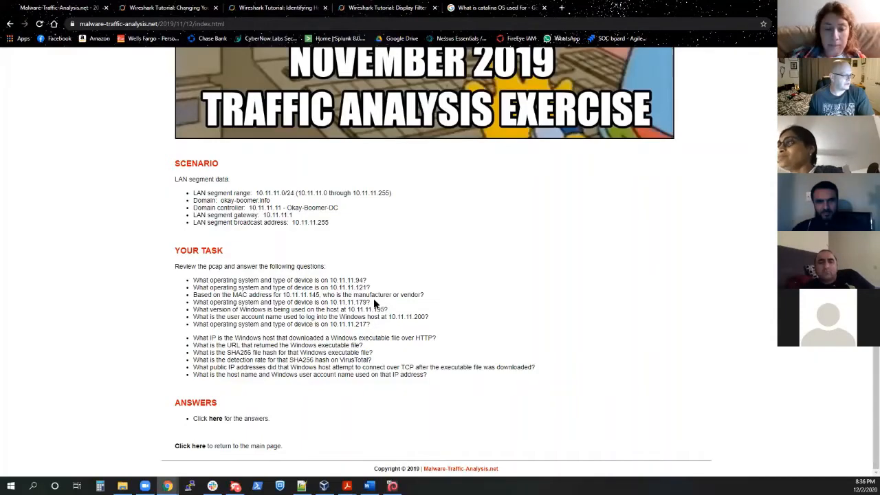
# Step: On the exercise web page, highlight the question about the Windows version used on the host at 10.11.11.195, then clear the selection
pyautogui.moveTo(374, 300); pyautogui.dragTo(194, 305)
pyautogui.click(331, 311)
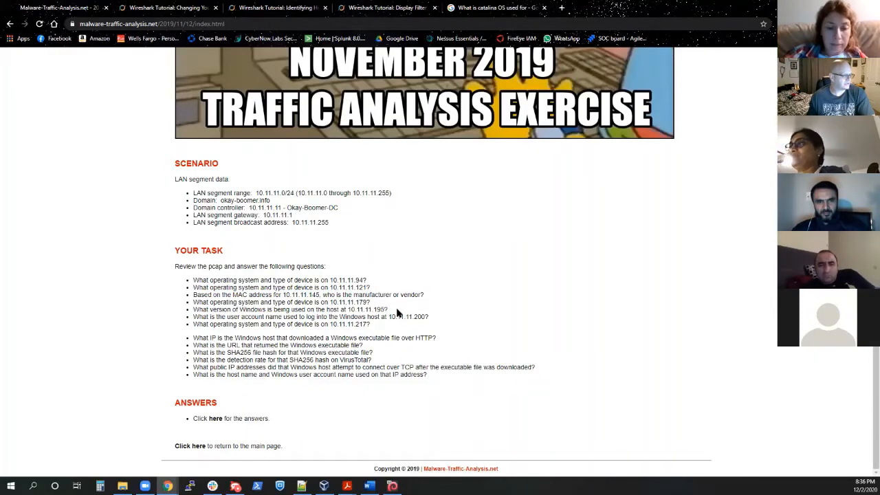
pyautogui.moveTo(389, 310); pyautogui.dragTo(187, 314)
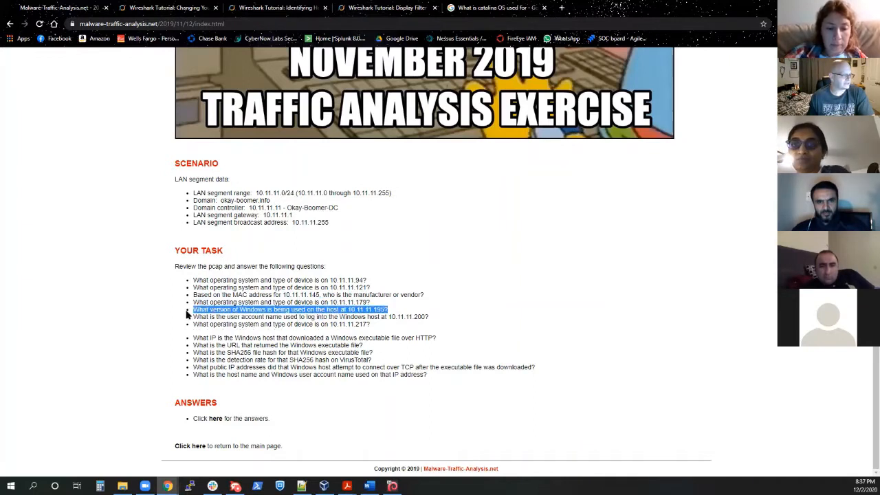
pyautogui.click(393, 313)
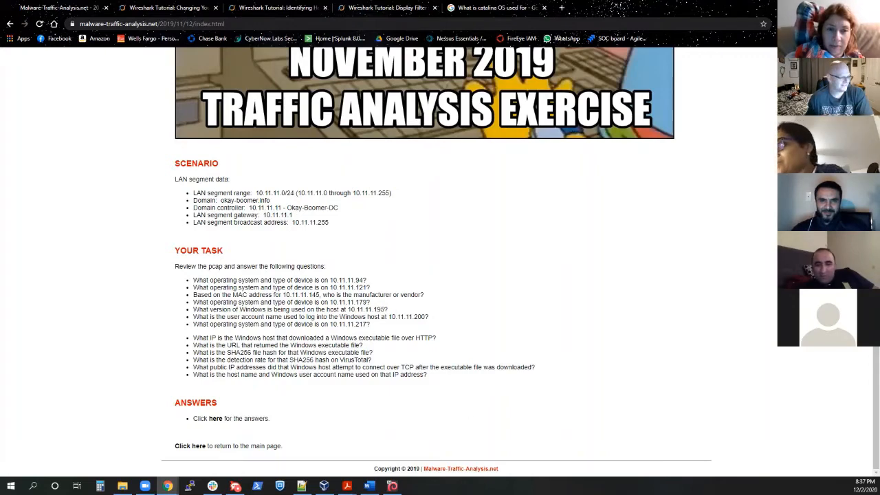
# Step: Switch to the Kali Linux virtual machine with the traffic analysis capture open in Wireshark
pyautogui.click(393, 486)
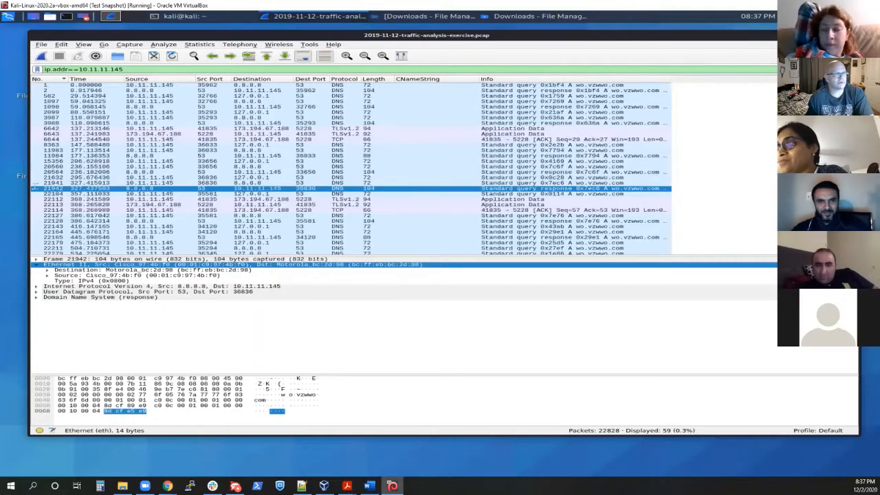
pyautogui.click(824, 69)
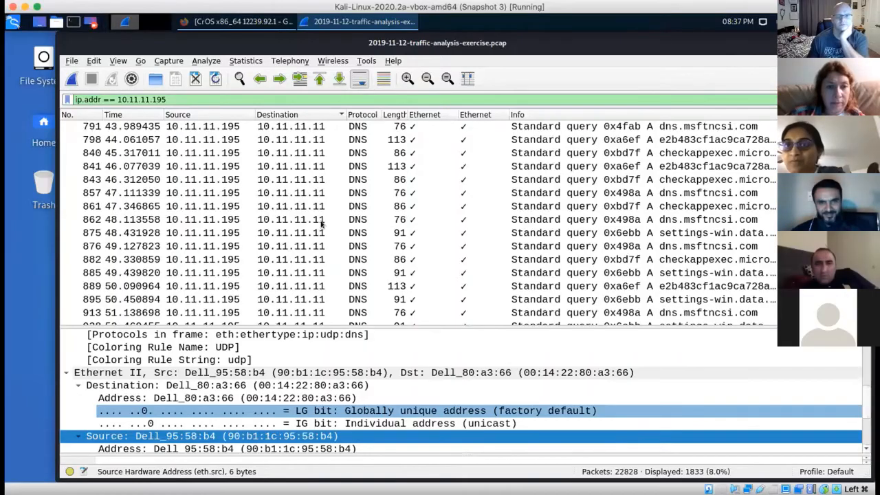
# Step: Reapply the display filter ip.addr == 10.11.11.195 and look through the host's DNS queries and Ethernet details
pyautogui.click(321, 224)
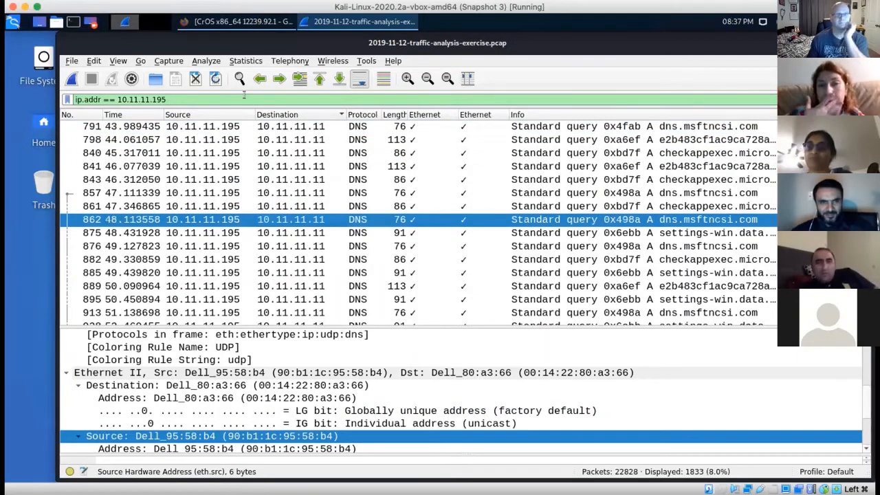
pyautogui.click(229, 96)
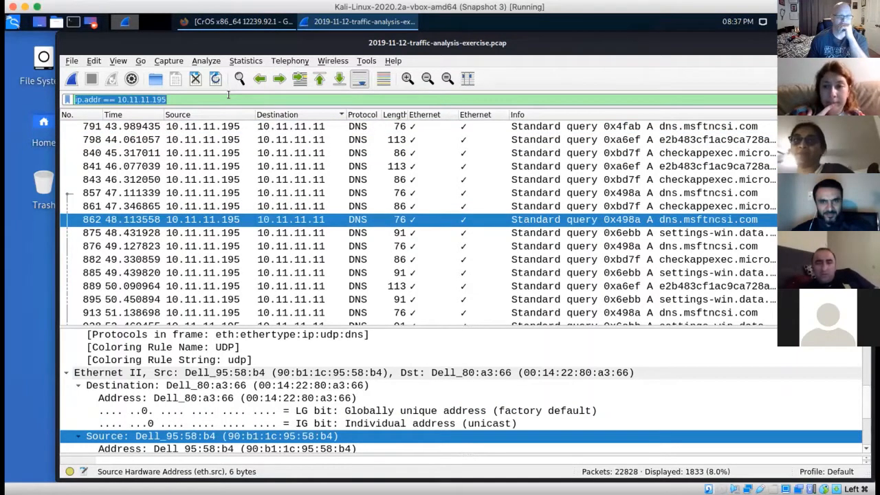
pyautogui.press('Return')
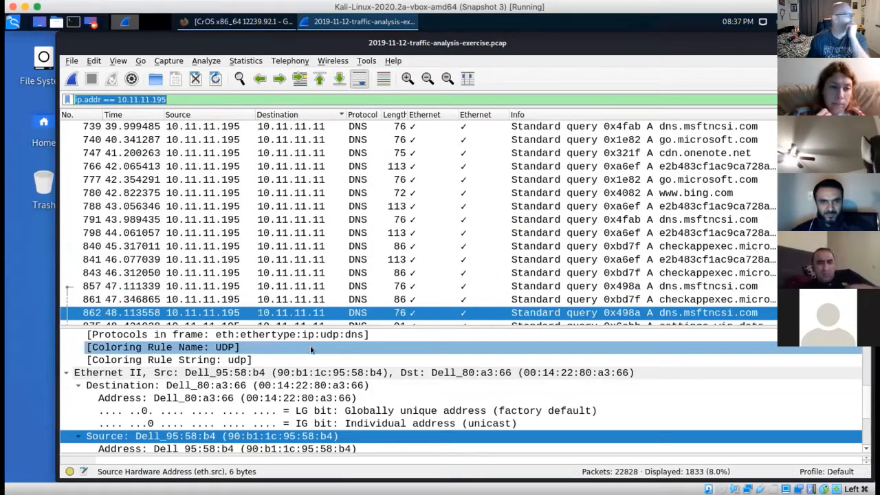
pyautogui.scroll(-1, 310, 349)
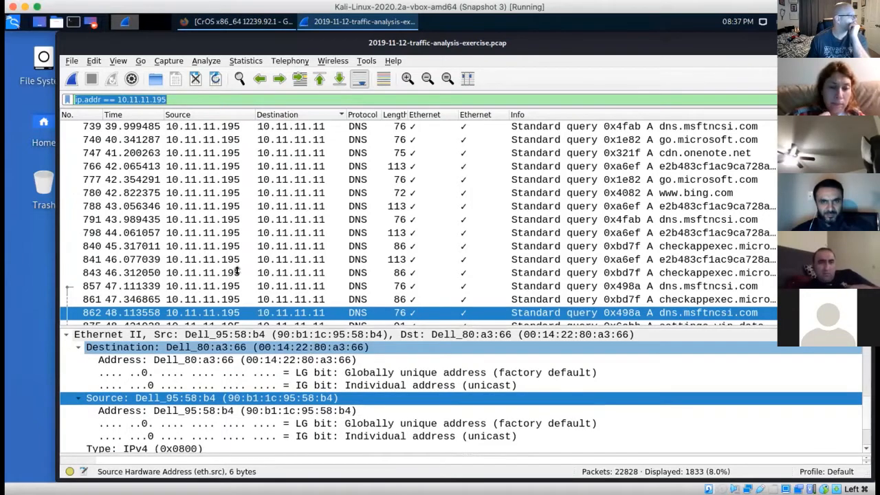
pyautogui.scroll(10, 158, 126)
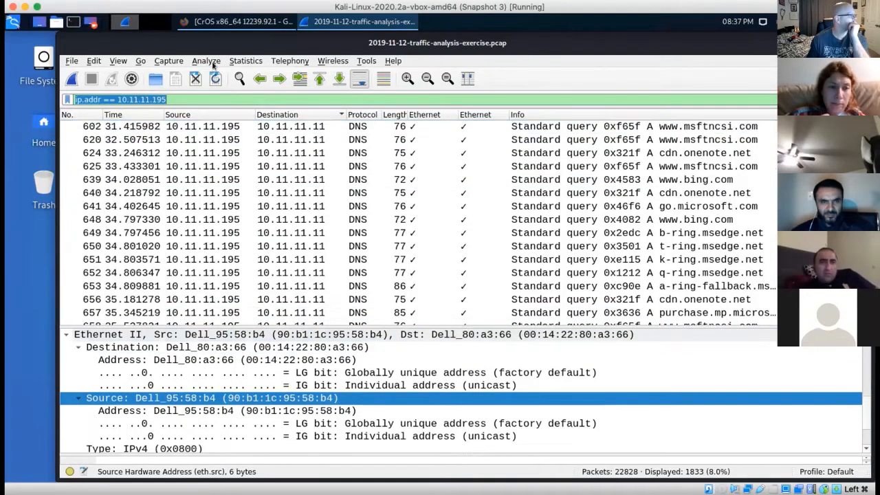
# Step: Review the IPv4 addresses in the capture's endpoint statistics, then close the statistics
pyautogui.click(245, 61)
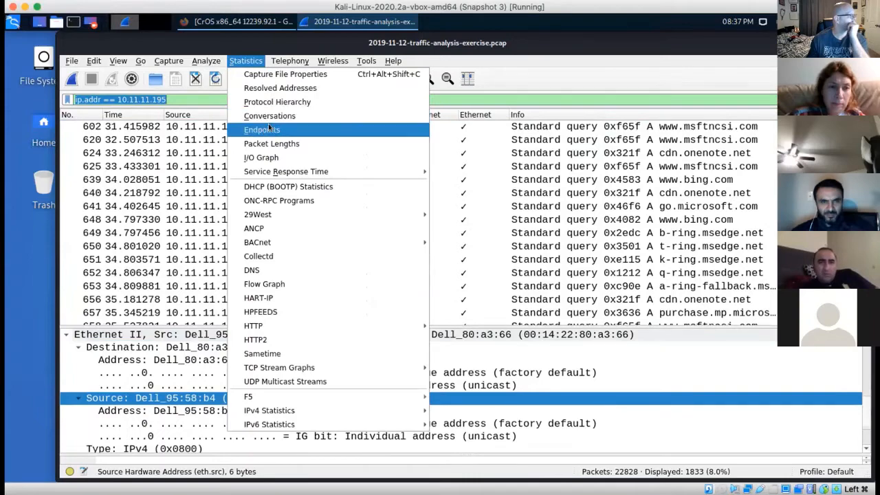
pyautogui.click(262, 130)
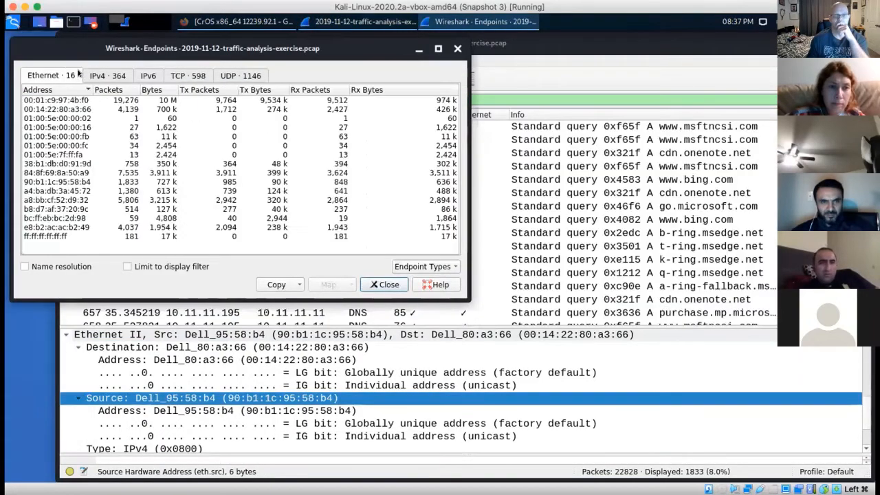
pyautogui.click(100, 76)
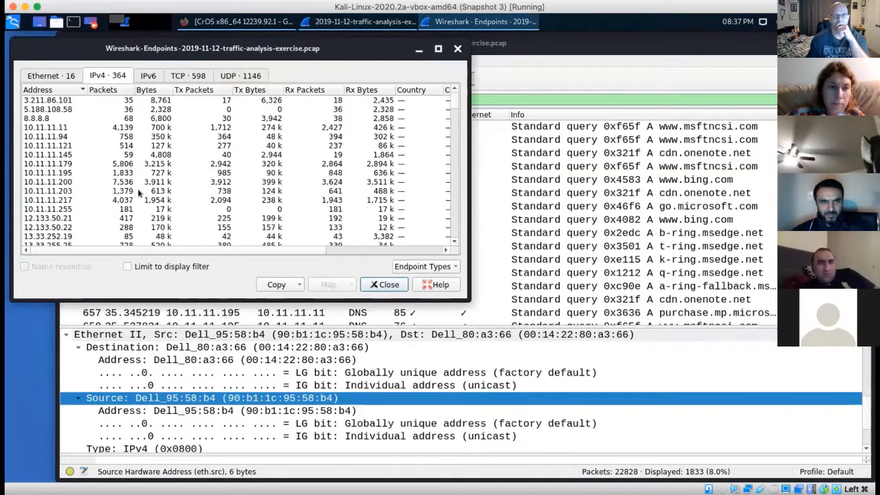
pyautogui.scroll(-5, 138, 193)
pyautogui.scroll(10, 138, 193)
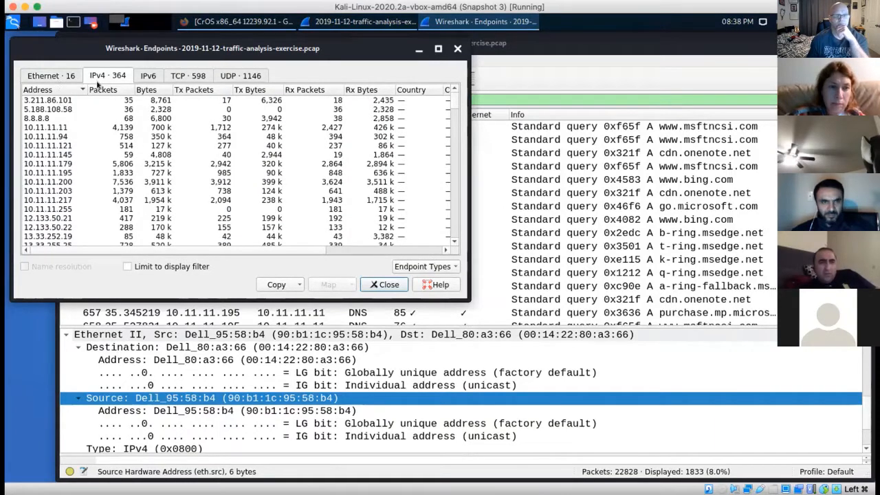
pyautogui.click(385, 284)
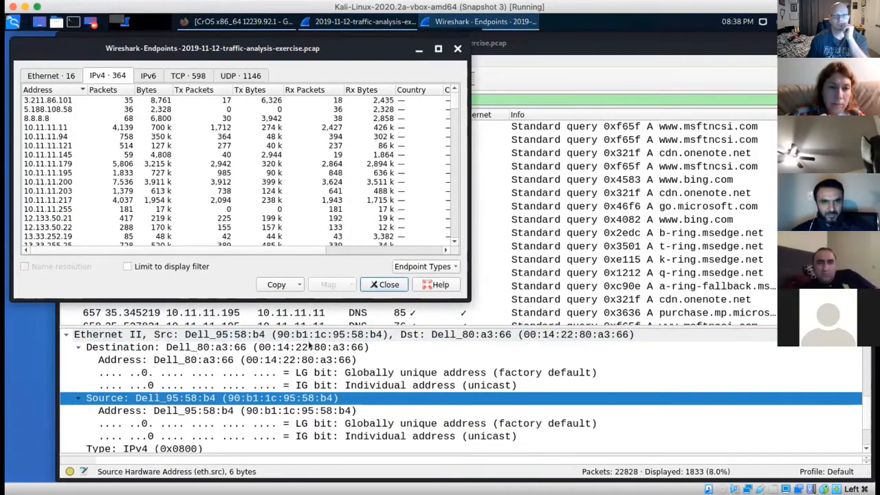
pyautogui.click(178, 126)
pyautogui.rightClick(178, 126)
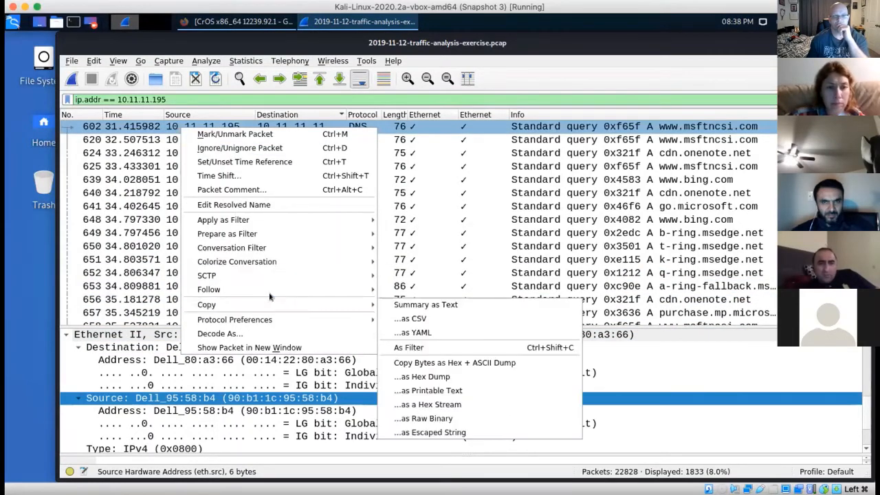
pyautogui.moveTo(364, 290)
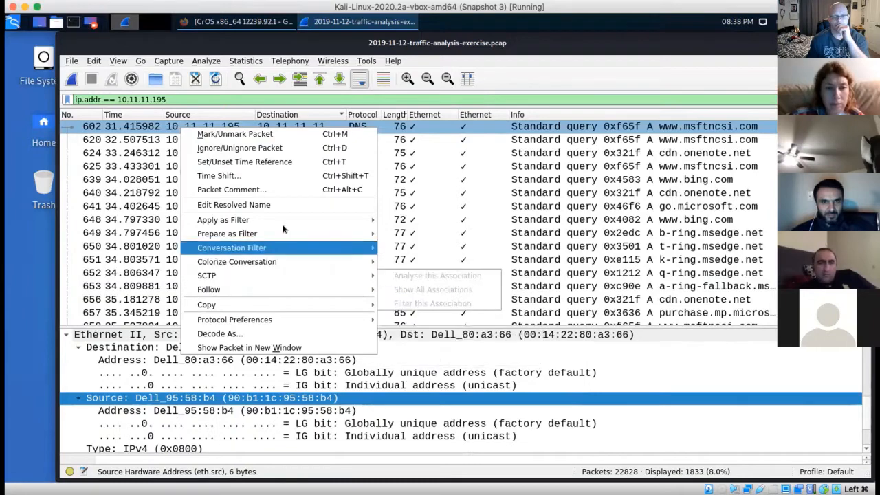
pyautogui.moveTo(272, 220)
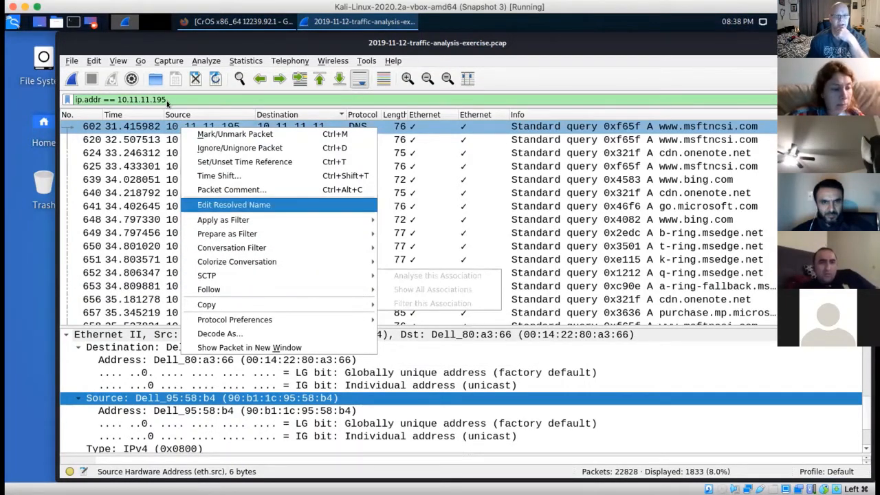
pyautogui.click(174, 94)
# Step: Narrow the display filter to (ip.addr == 10.11.11.195) && (http) from the protocol hierarchy statistics, and close the statistics
pyautogui.click(244, 60)
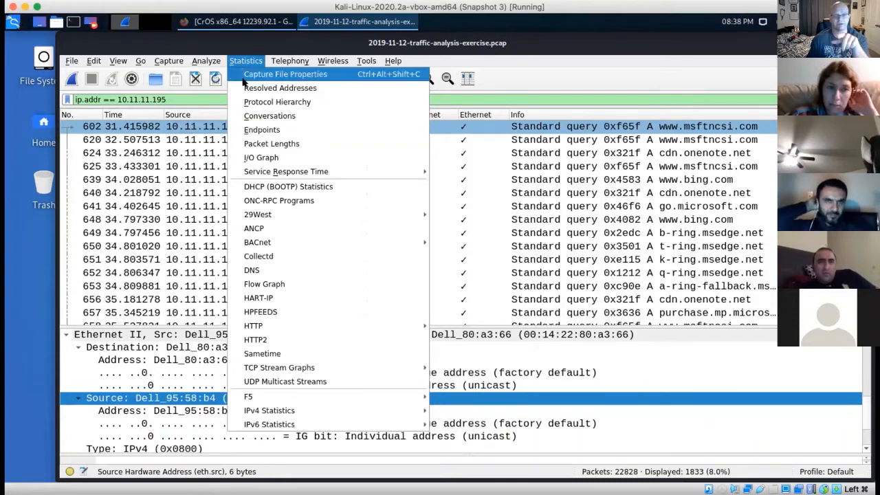
pyautogui.click(253, 101)
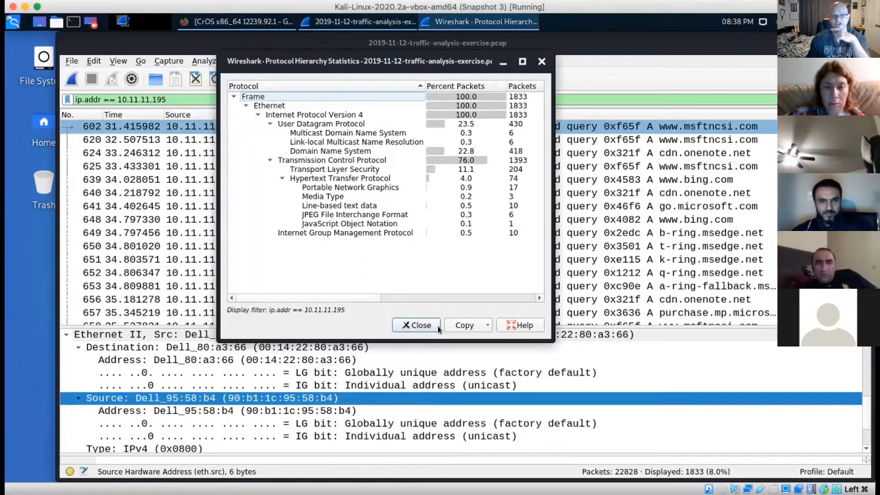
pyautogui.doubleClick(339, 179)
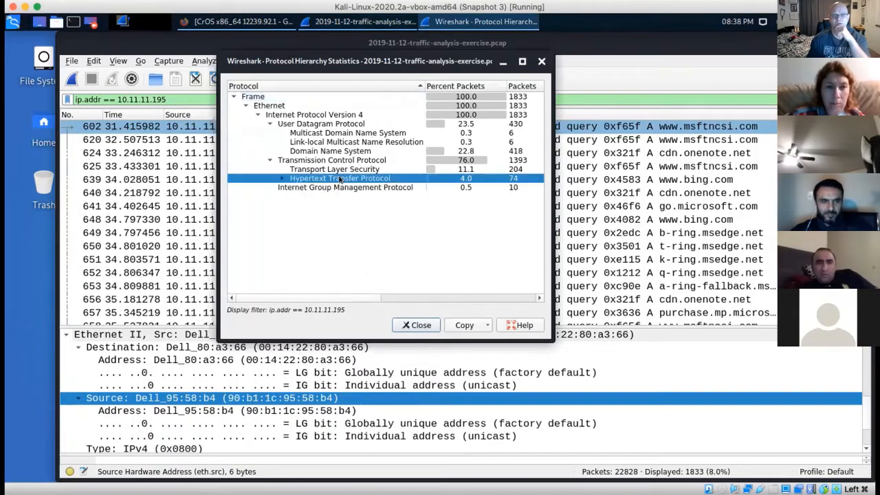
pyautogui.click(280, 178)
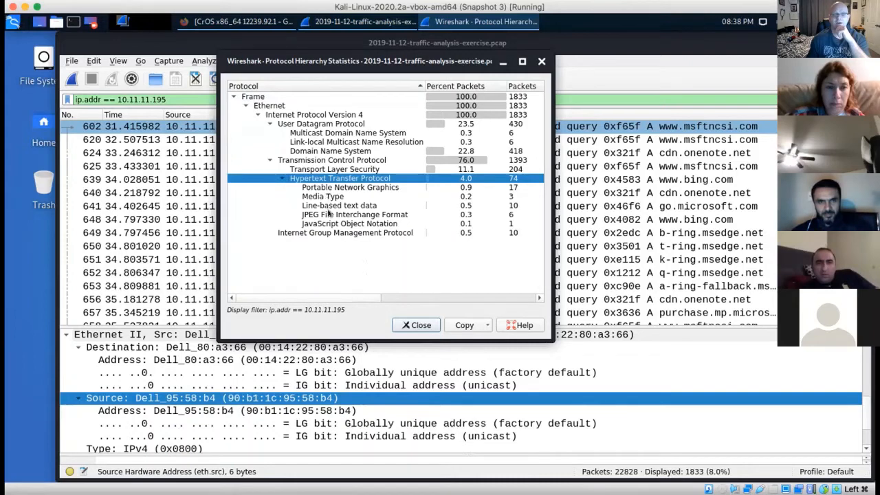
pyautogui.rightClick(322, 178)
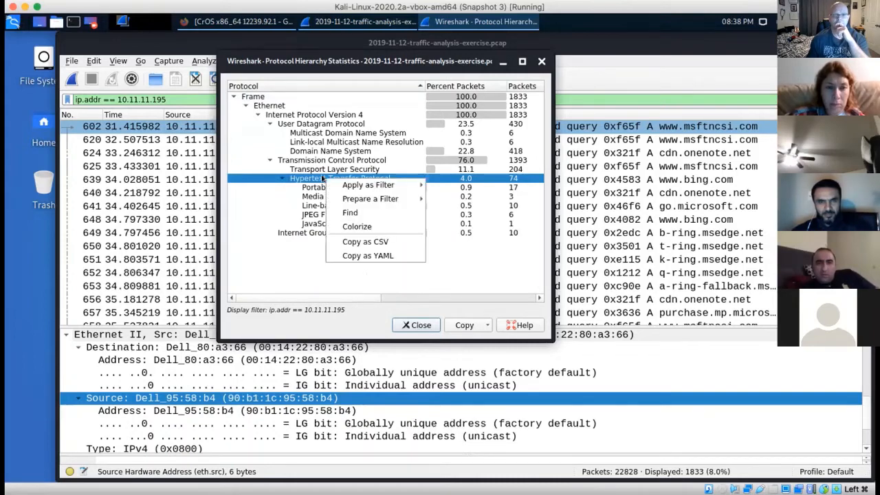
pyautogui.moveTo(359, 183)
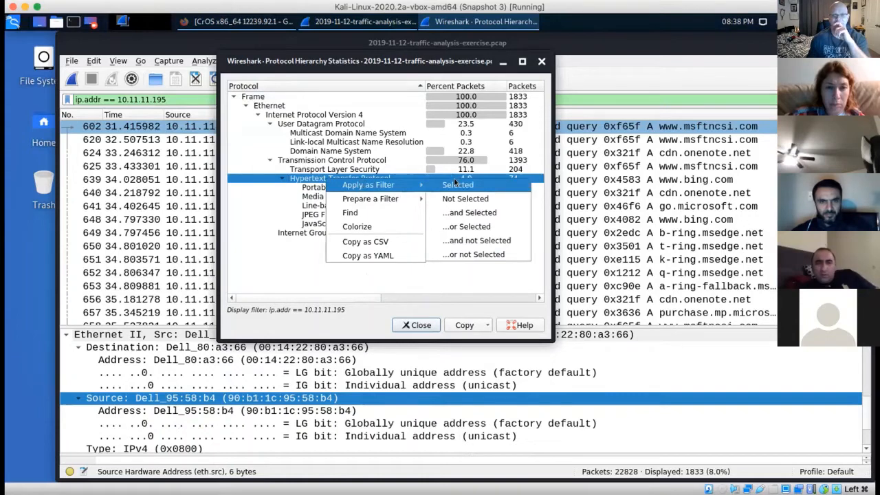
pyautogui.click(462, 212)
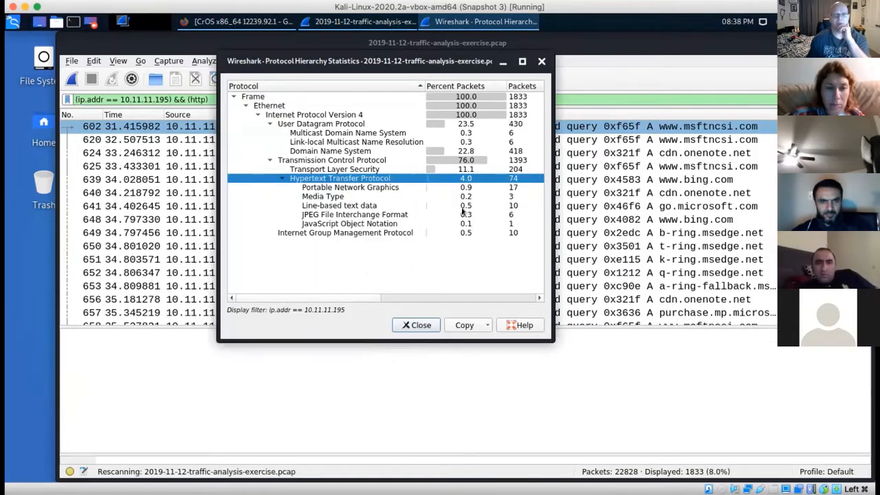
pyautogui.click(421, 326)
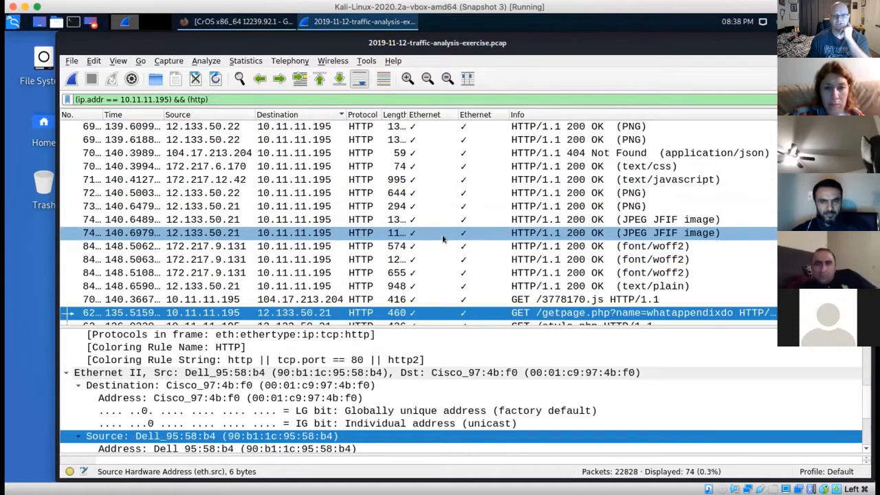
# Step: Follow the TCP stream of the host's GET /getpage.php?name=whatappendixdo request and highlight its User-Agent header
pyautogui.scroll(8, 443, 238)
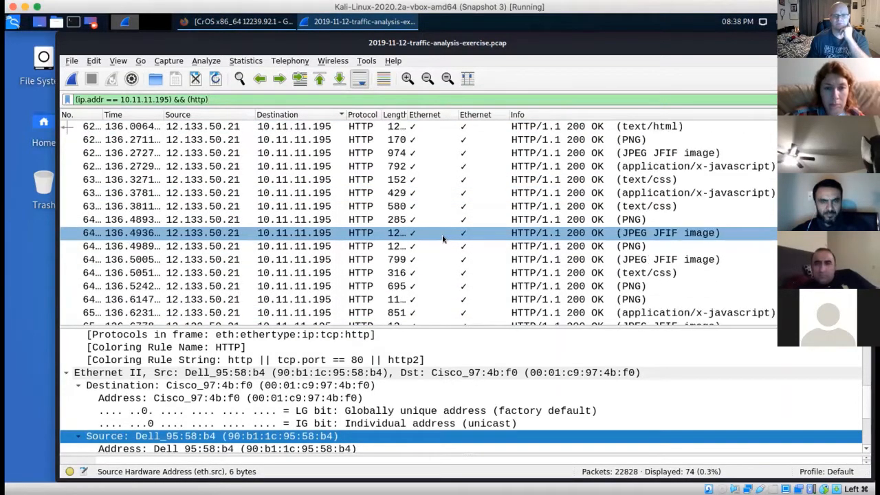
pyautogui.scroll(-3, 442, 238)
pyautogui.scroll(-3, 443, 239)
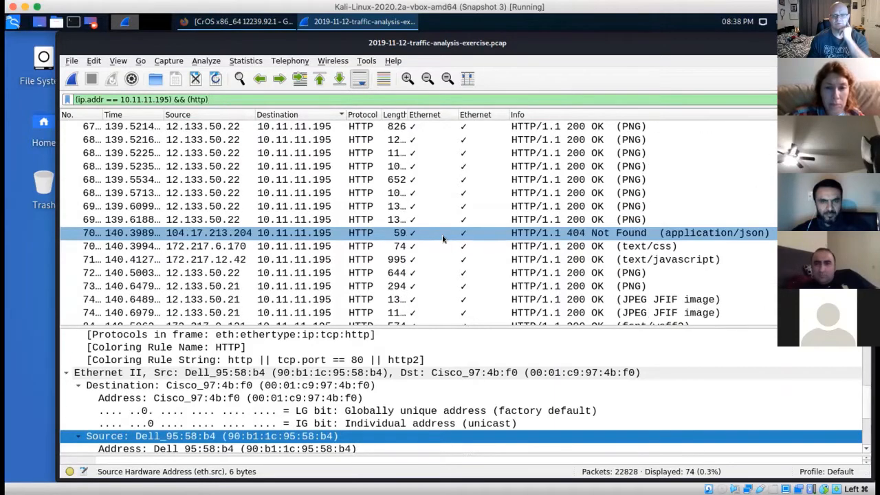
pyautogui.scroll(-2, 442, 239)
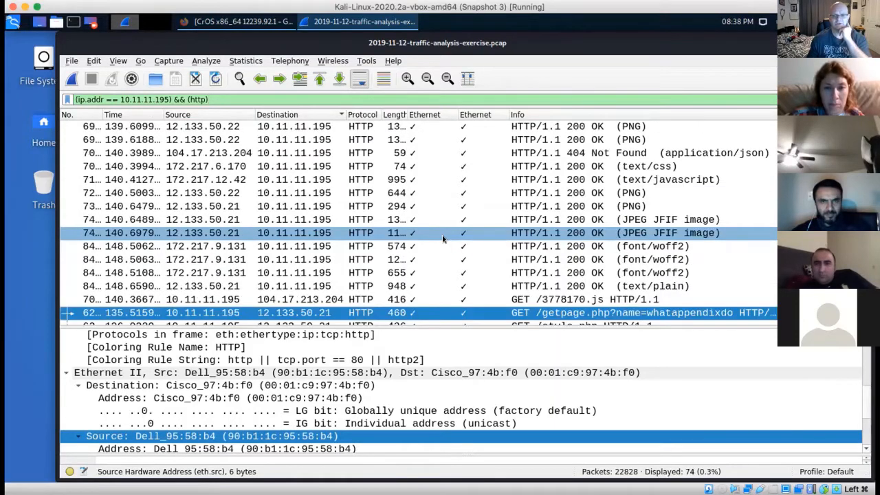
pyautogui.scroll(-1, 442, 239)
pyautogui.rightClick(515, 272)
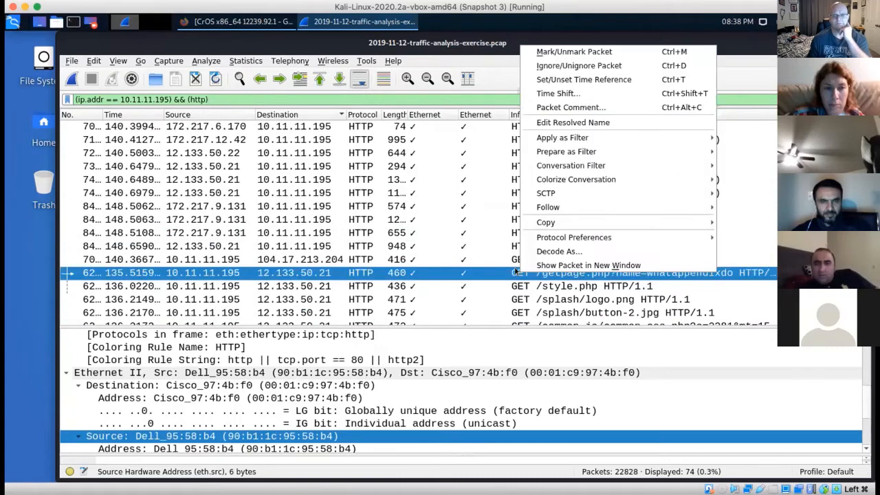
pyautogui.moveTo(572, 152)
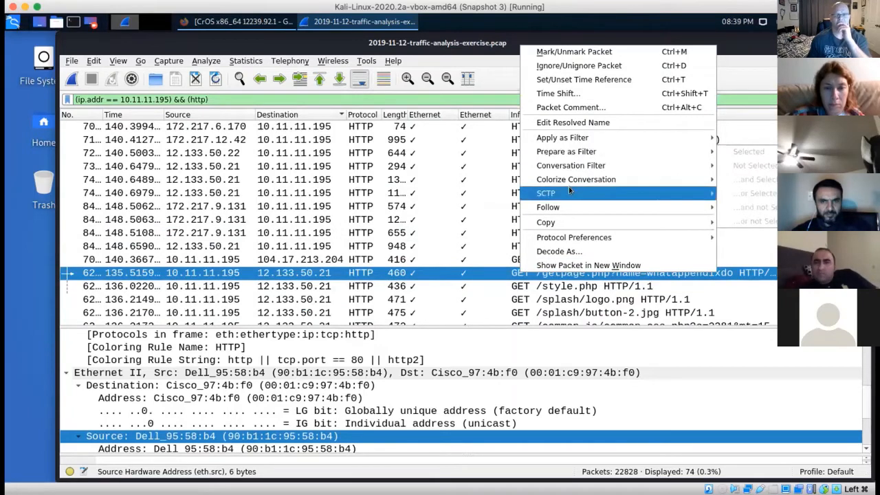
pyautogui.moveTo(569, 205)
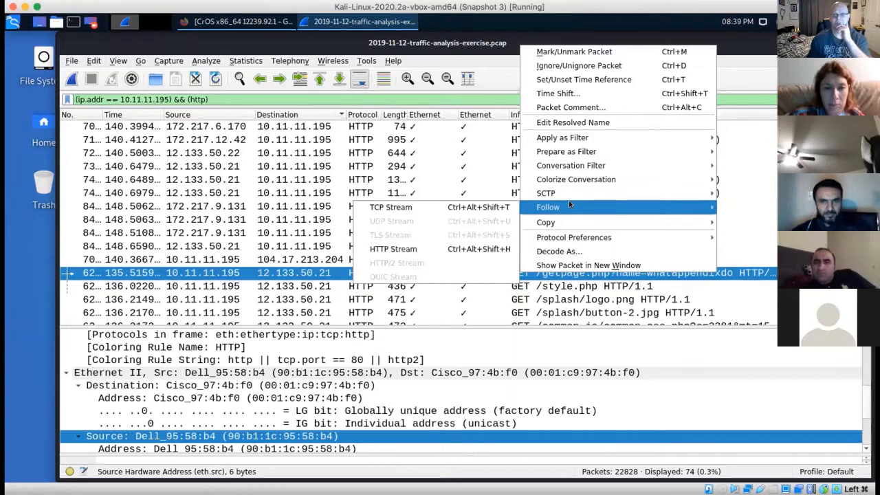
pyautogui.click(495, 209)
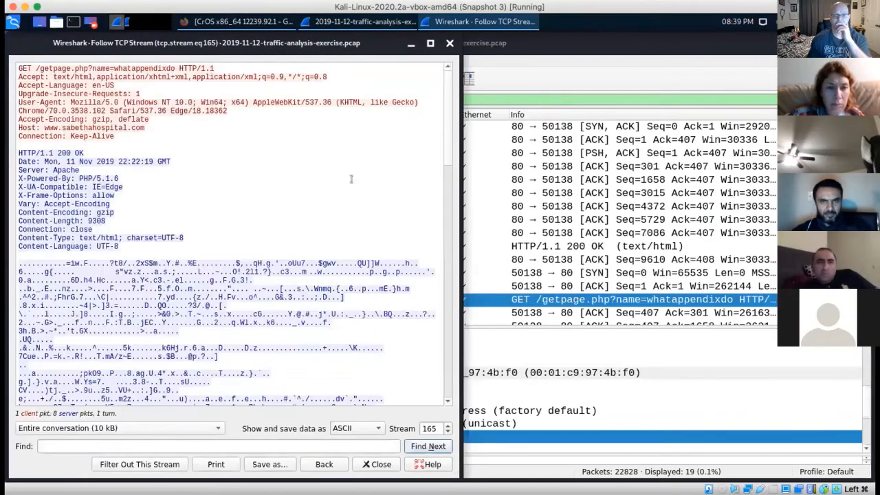
pyautogui.tripleClick(185, 100)
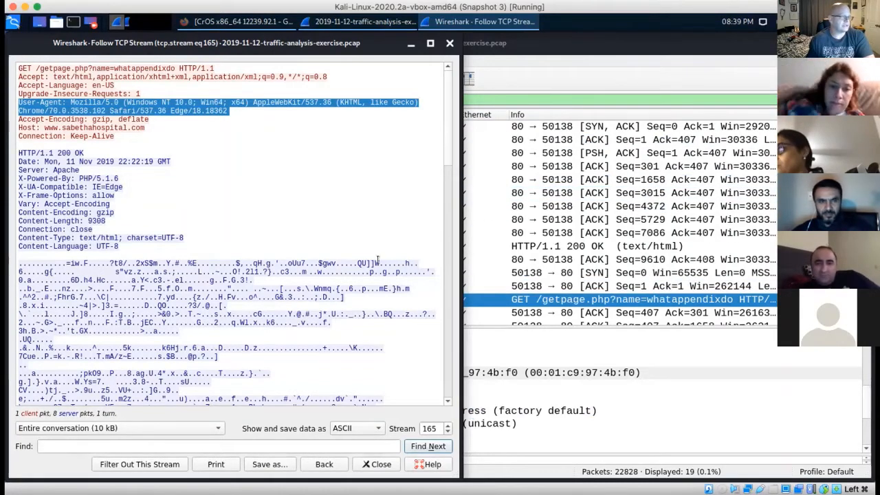
# Step: View the followed stream's data as Raw, switch it back to ASCII, and close the stream
pyautogui.moveTo(402, 37); pyautogui.dragTo(468, 36)
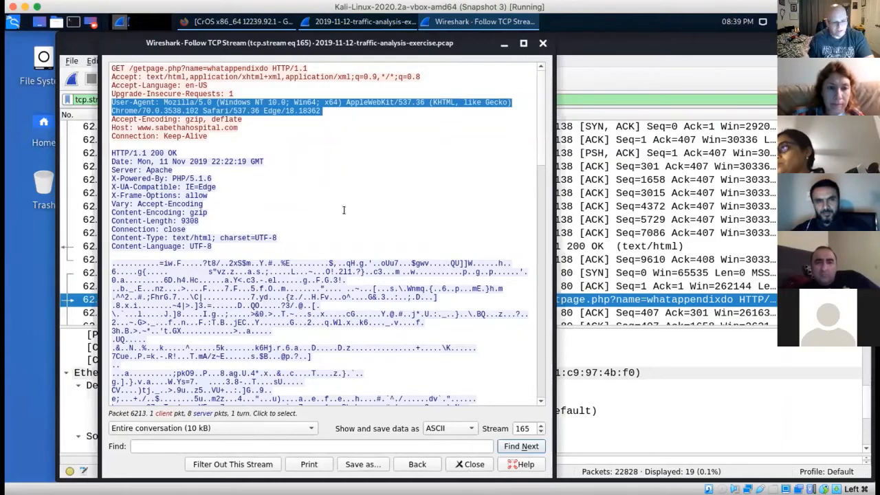
pyautogui.click(467, 427)
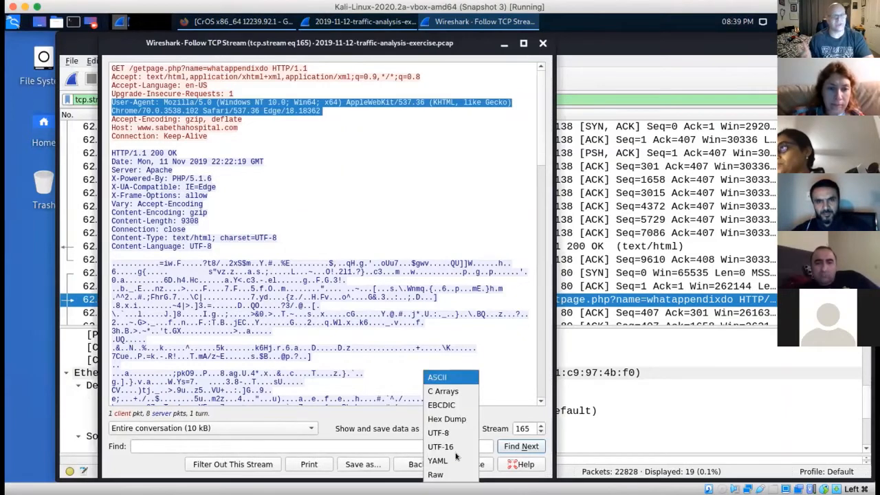
pyautogui.click(440, 474)
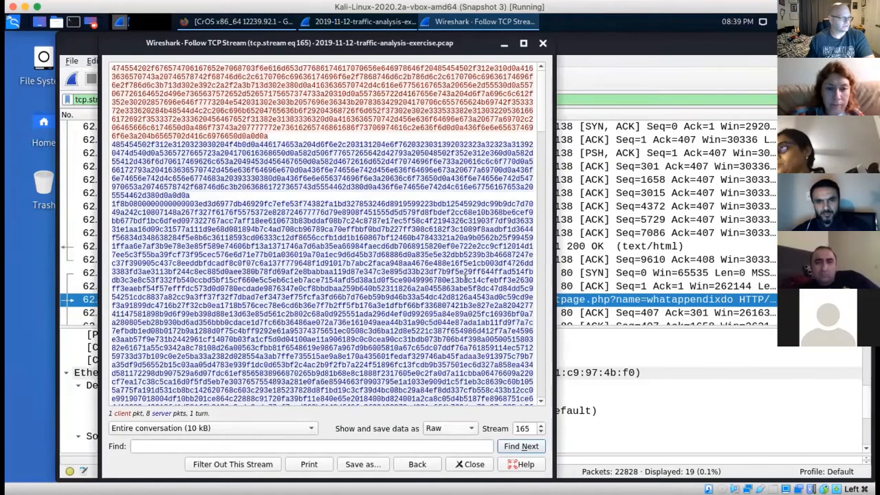
pyautogui.click(469, 427)
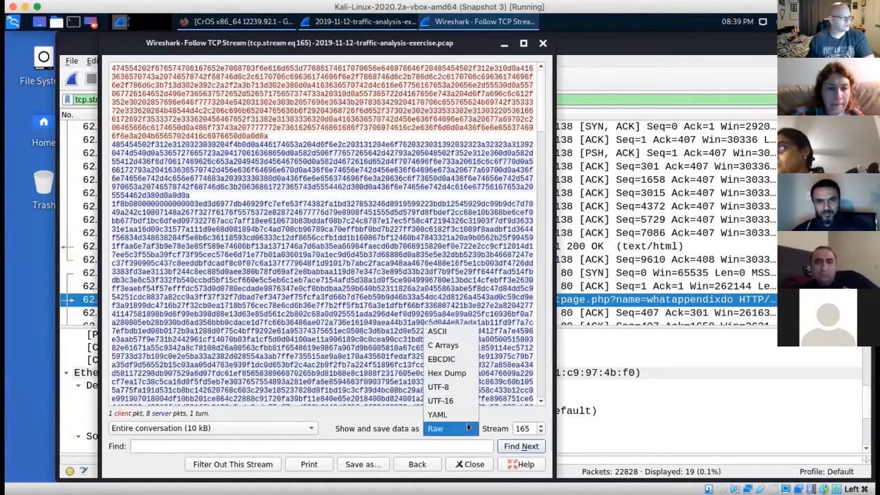
pyautogui.click(441, 330)
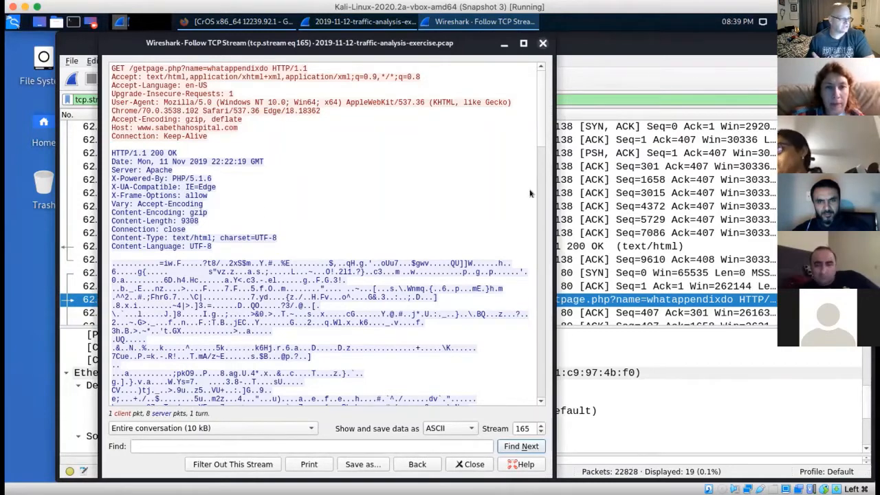
pyautogui.click(542, 42)
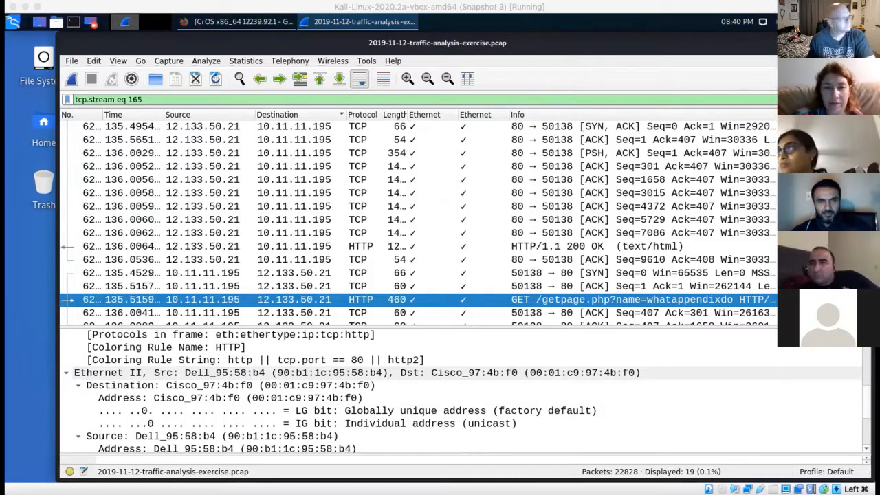
pyautogui.click(665, 194)
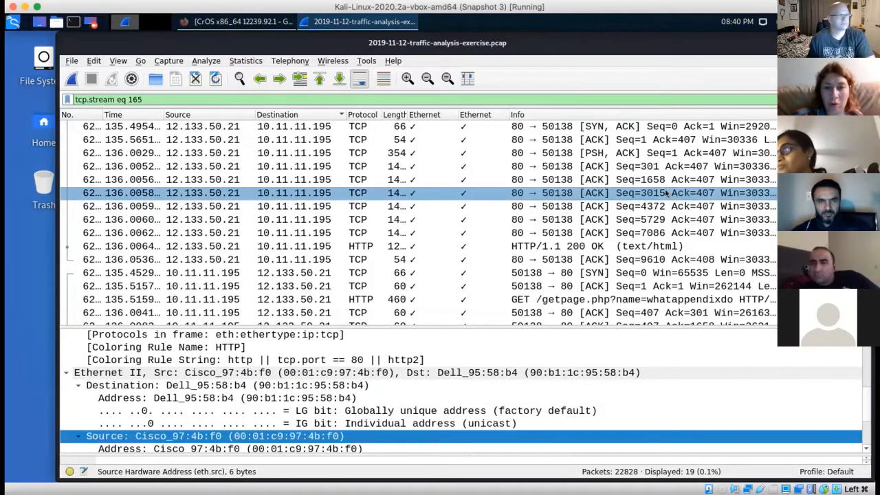
pyautogui.rightClick(510, 238)
pyautogui.click(540, 69)
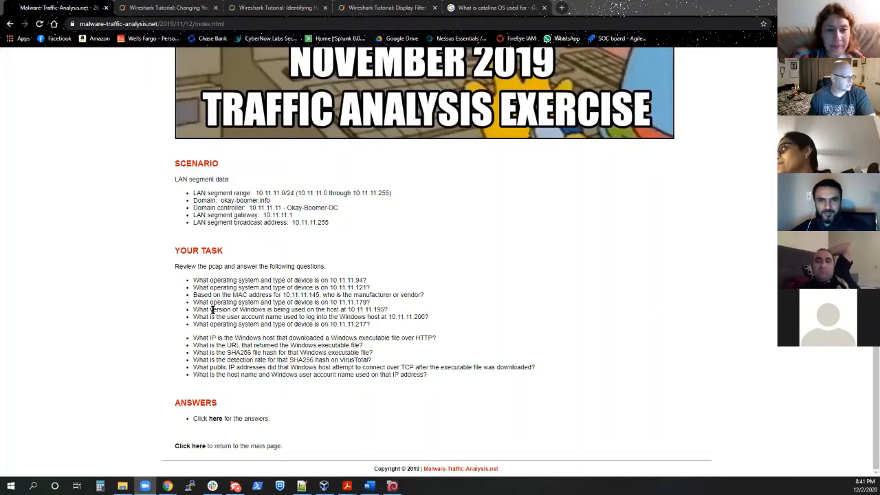
# Step: On the exercise web page, highlight the questions about the Windows version at 10.11.11.195 and the user account name at 10.11.11.200
pyautogui.moveTo(193, 311); pyautogui.dragTo(390, 310)
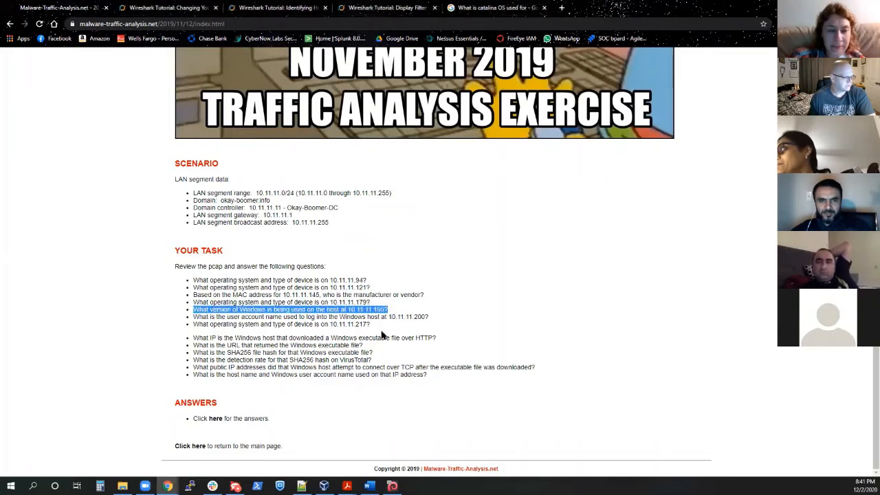
pyautogui.click(380, 335)
pyautogui.moveTo(194, 317); pyautogui.dragTo(427, 317)
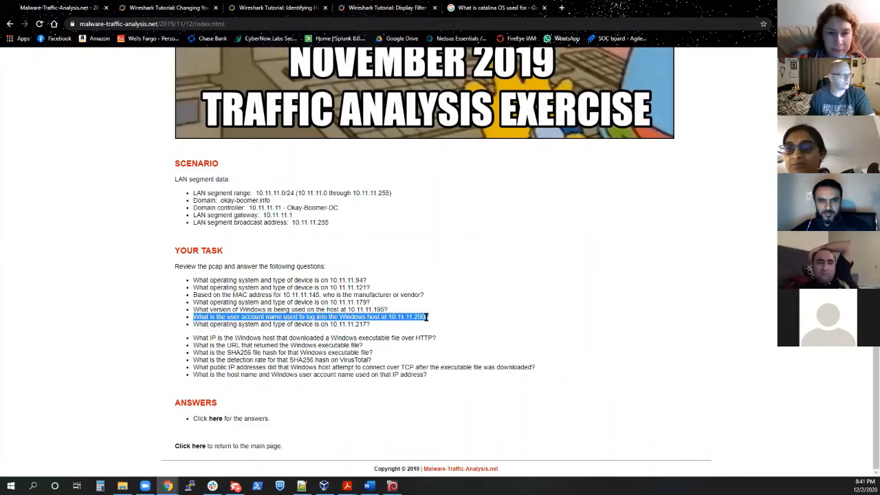
pyautogui.click(344, 334)
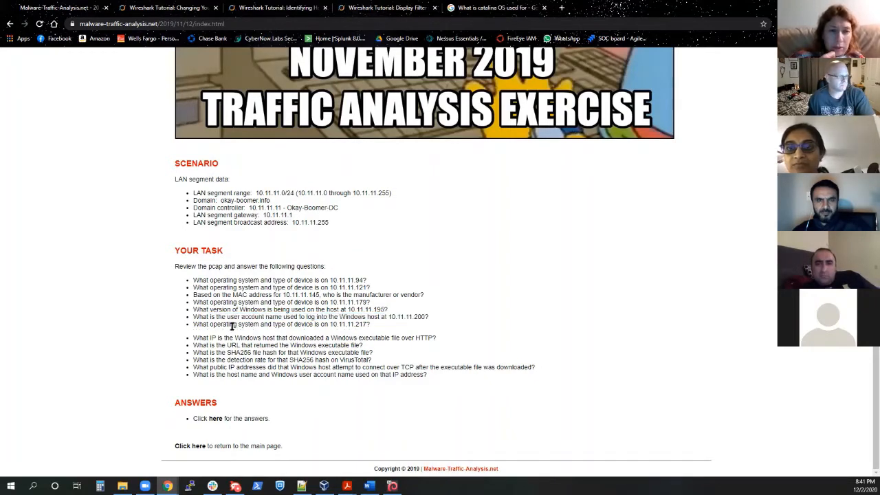
pyautogui.moveTo(228, 317); pyautogui.dragTo(367, 317)
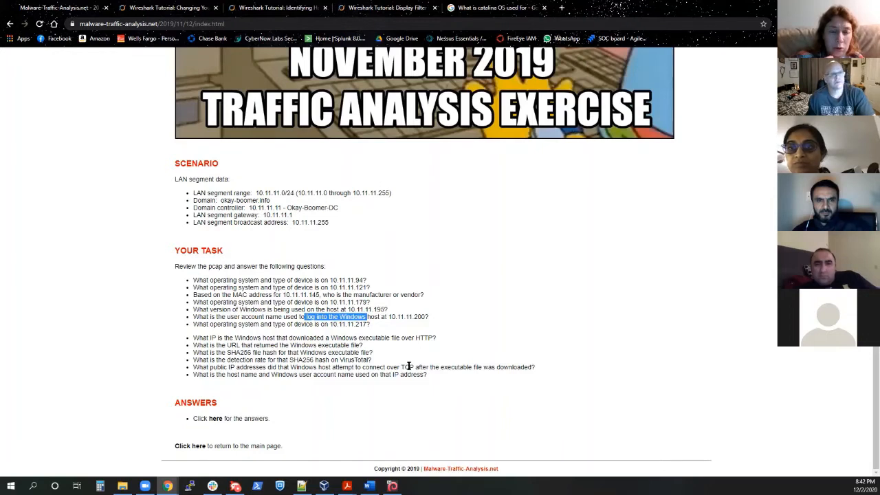
pyautogui.click(431, 317)
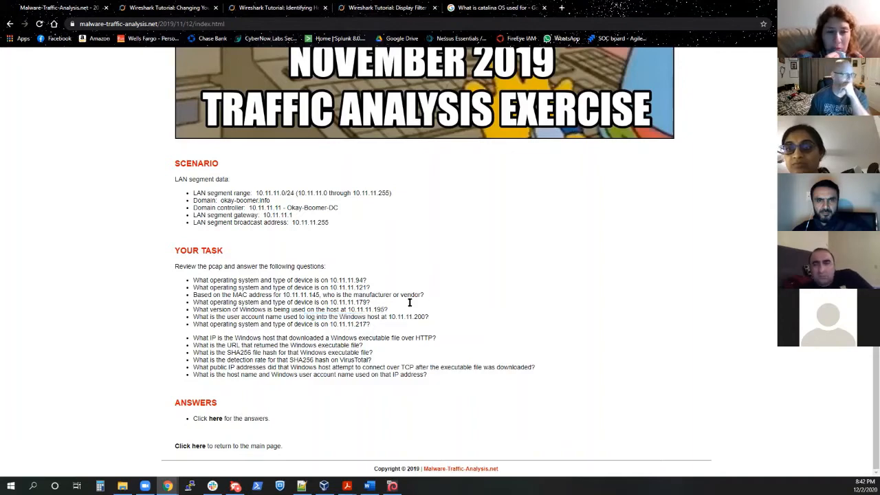
# Step: Switch to the Kali Linux virtual machine and filter the Wireshark capture to ip.addr==10.11.11.200 from the IPv4 endpoint statistics, closing them
pyautogui.click(392, 486)
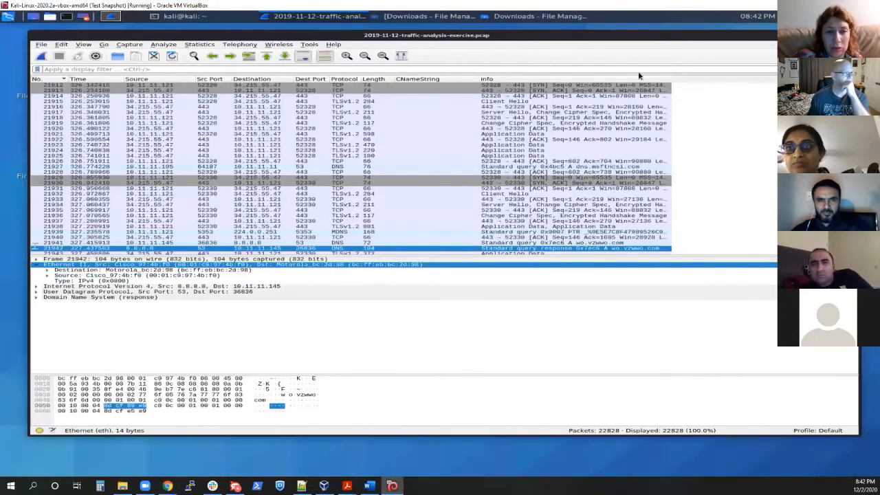
pyautogui.click(200, 44)
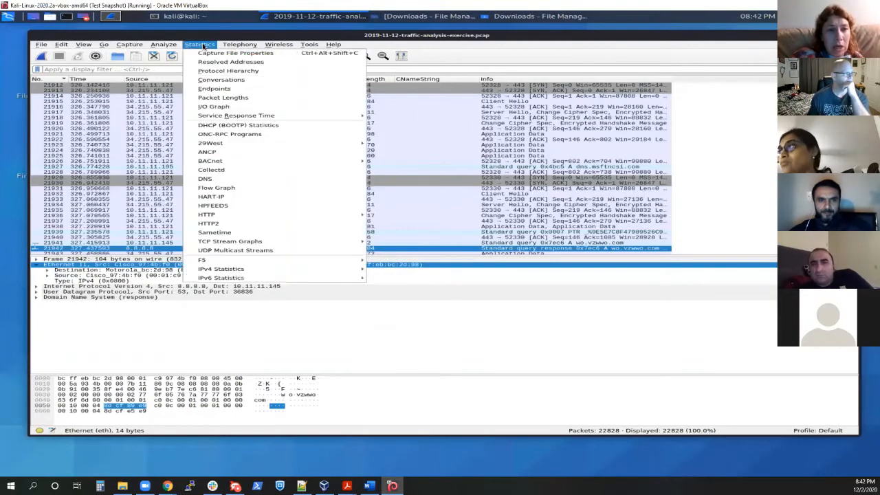
pyautogui.click(215, 88)
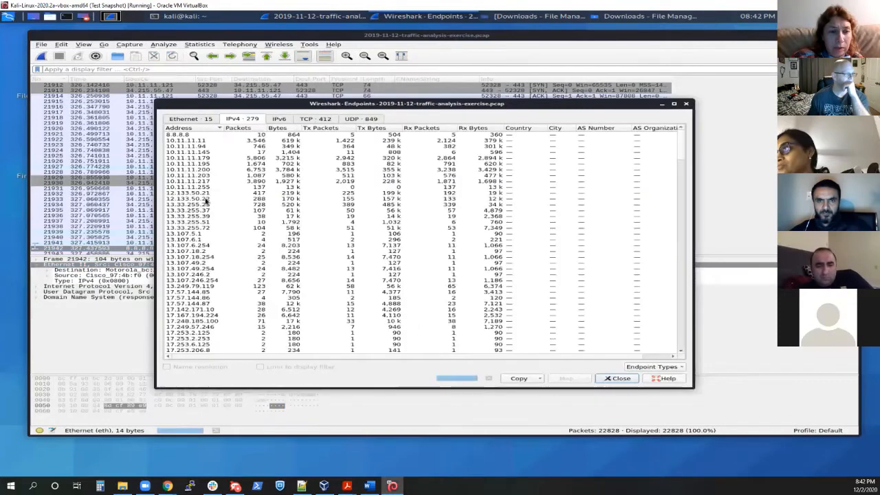
pyautogui.click(205, 189)
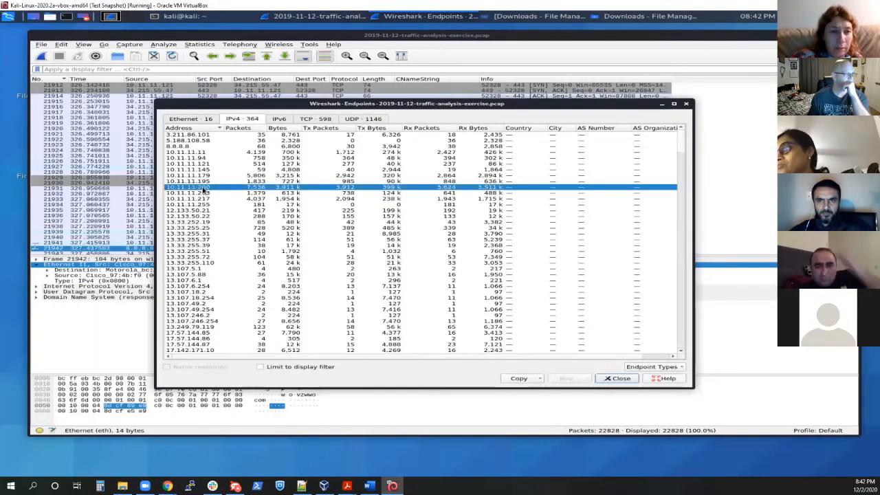
pyautogui.rightClick(205, 189)
pyautogui.moveTo(275, 192)
pyautogui.click(314, 194)
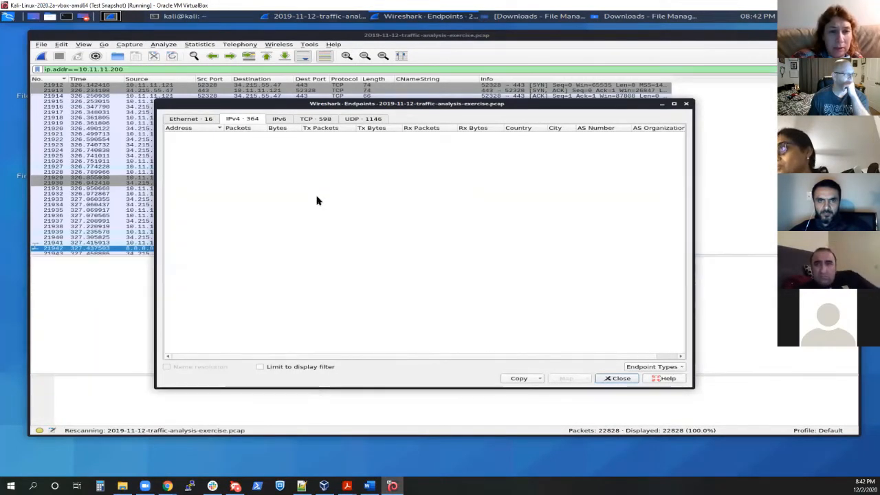
pyautogui.click(617, 379)
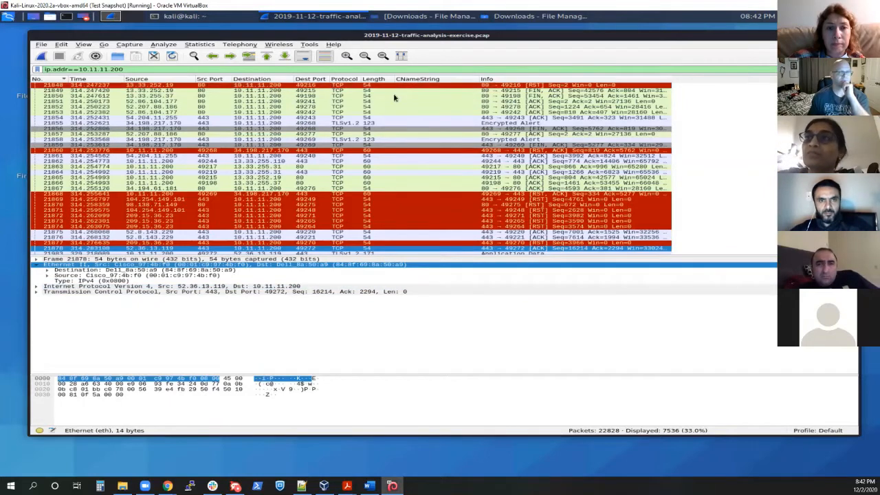
# Step: Sort the filtered packets by CNameString in descending order and bring the Kerberos packets with client names into view
pyautogui.click(426, 85)
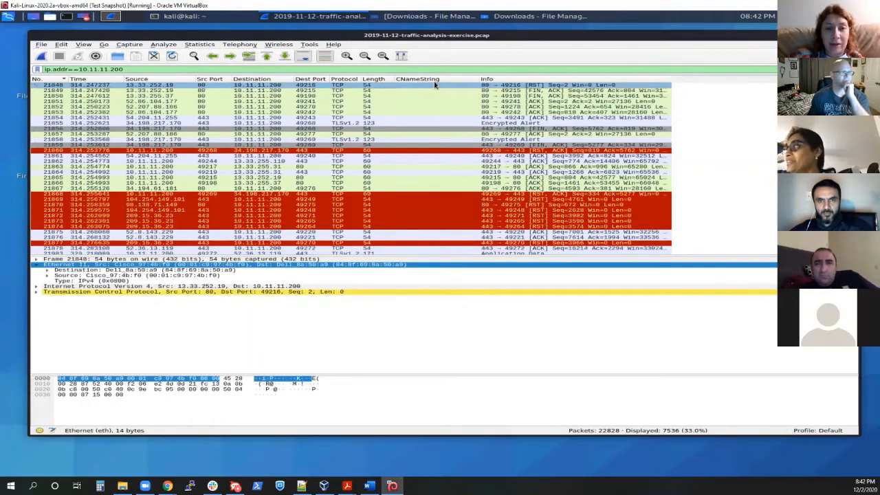
pyautogui.click(437, 80)
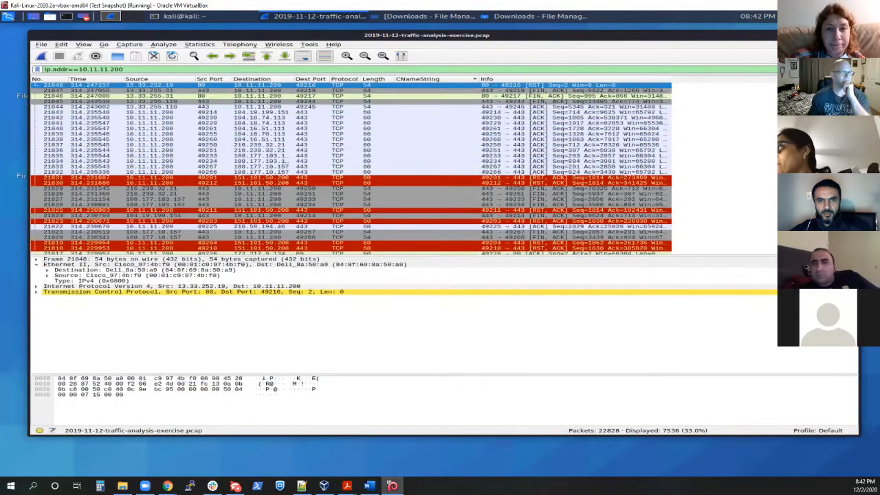
pyautogui.moveTo(854, 88)
pyautogui.mouseDown()
pyautogui.moveTo(855, 244)
pyautogui.moveTo(855, 88)
pyautogui.mouseUp()
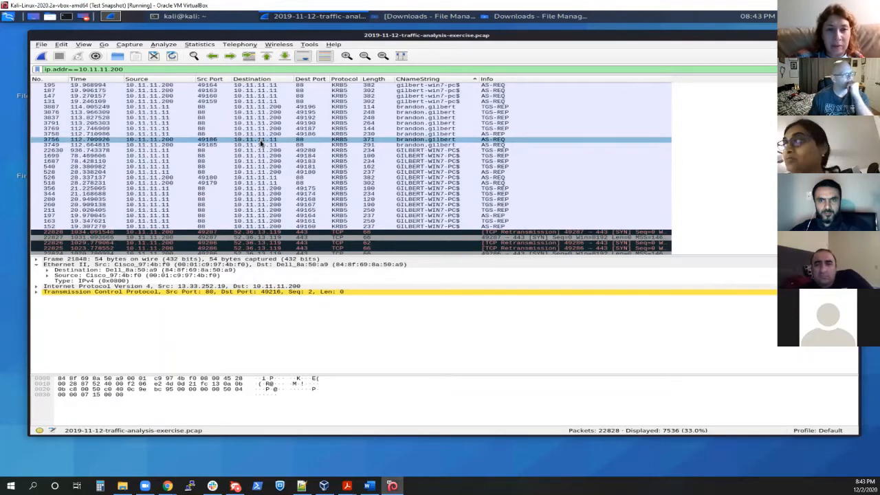
pyautogui.click(271, 168)
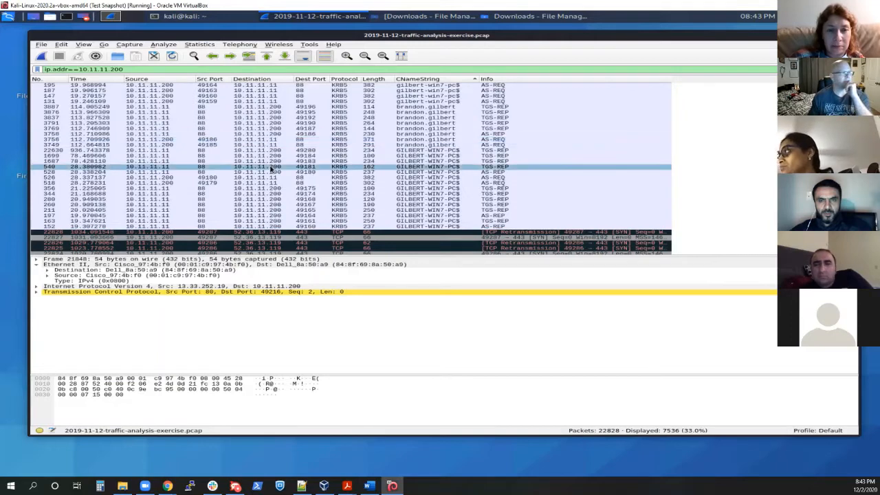
pyautogui.click(272, 150)
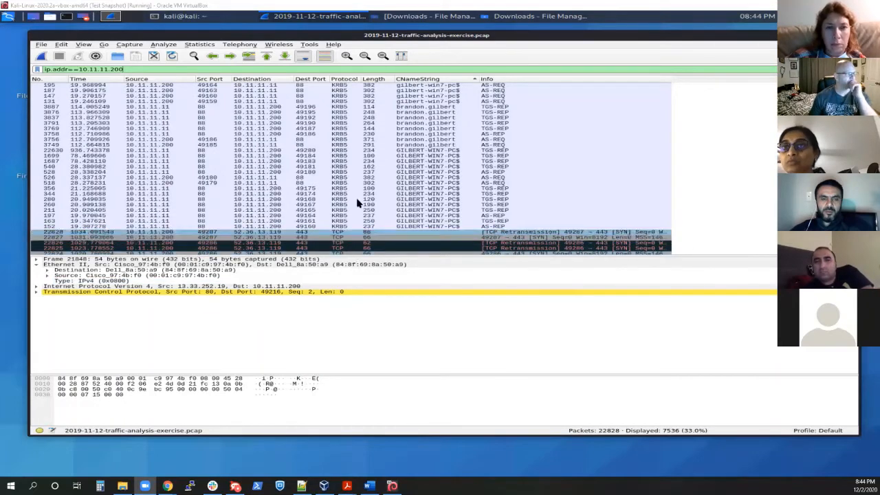
# Step: Expand packet 540's Kerberos details down to the CNameString field, view the field's Apply as Column option, and dismiss it
pyautogui.click(299, 179)
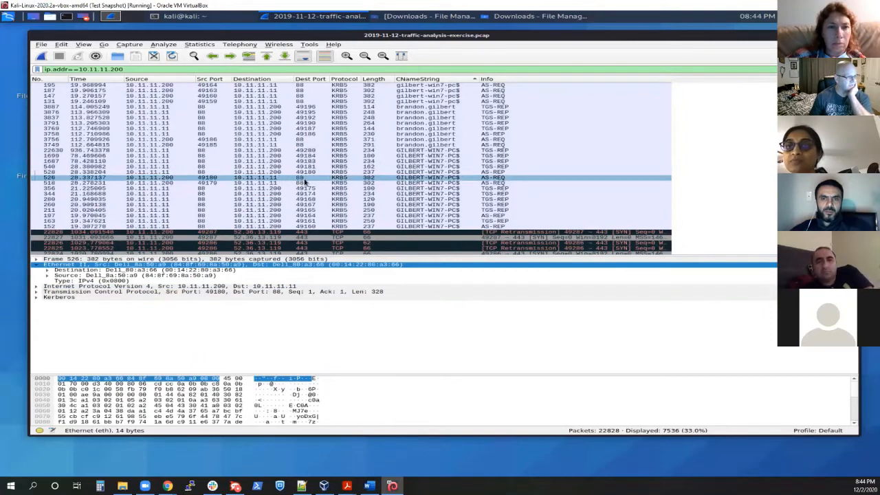
pyautogui.click(219, 167)
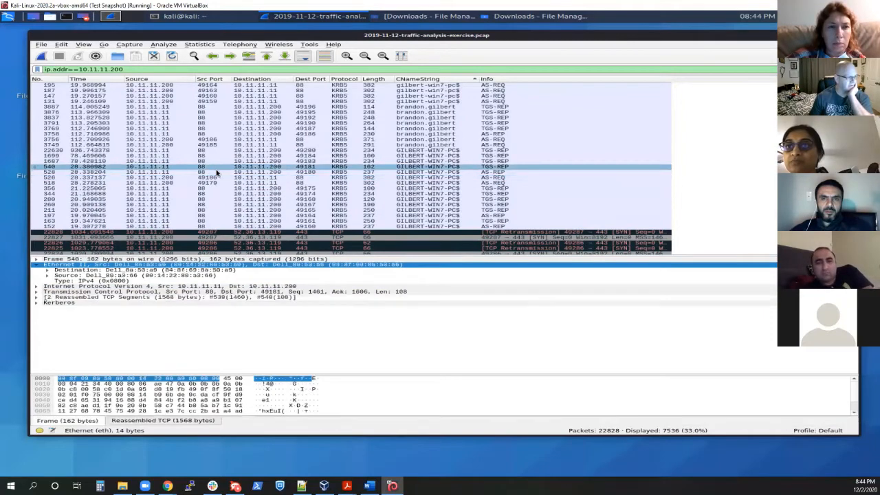
pyautogui.click(57, 303)
pyautogui.click(36, 303)
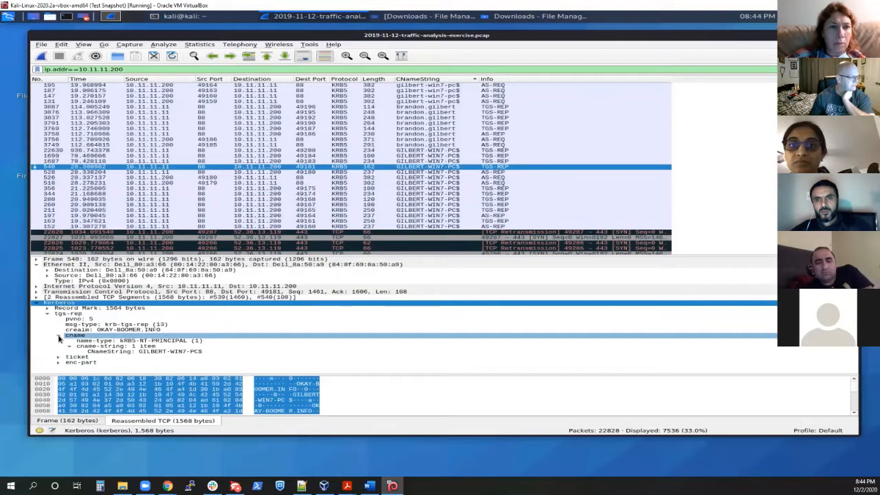
pyautogui.click(110, 352)
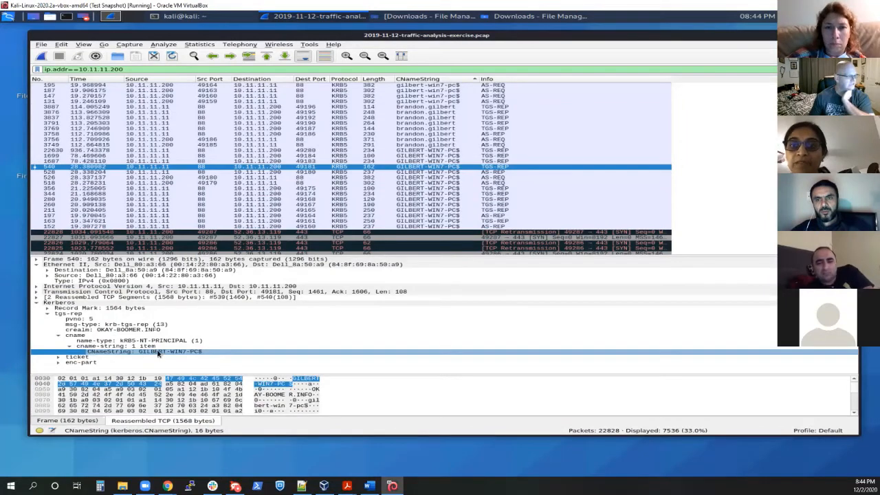
pyautogui.rightClick(157, 352)
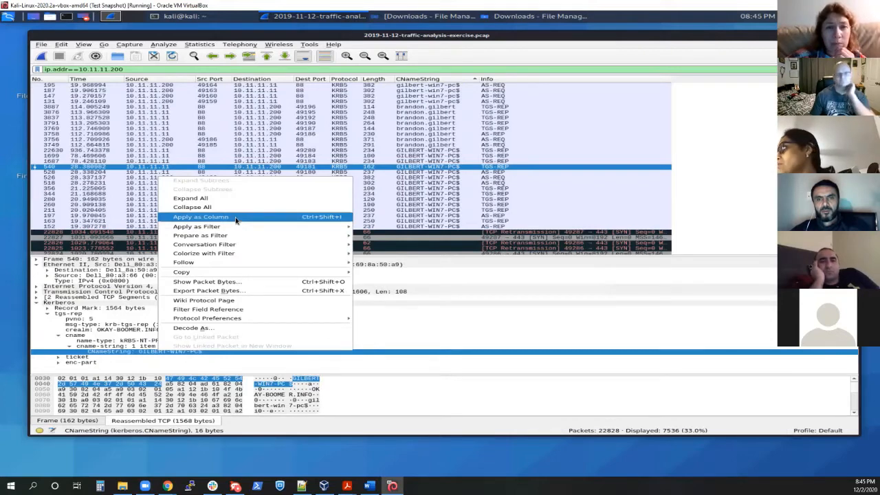
pyautogui.click(594, 53)
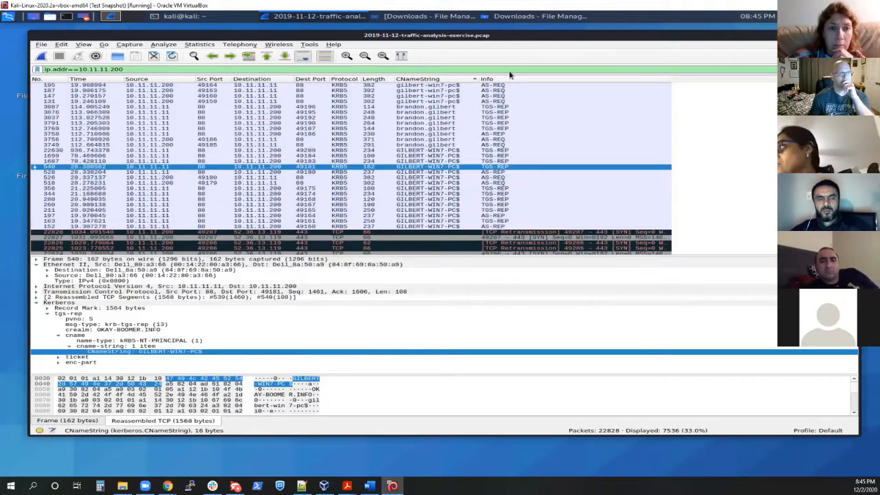
# Step: Toggle the CNameString sort between ascending and descending, ending on descending with the Kerberos client names in view
pyautogui.click(424, 80)
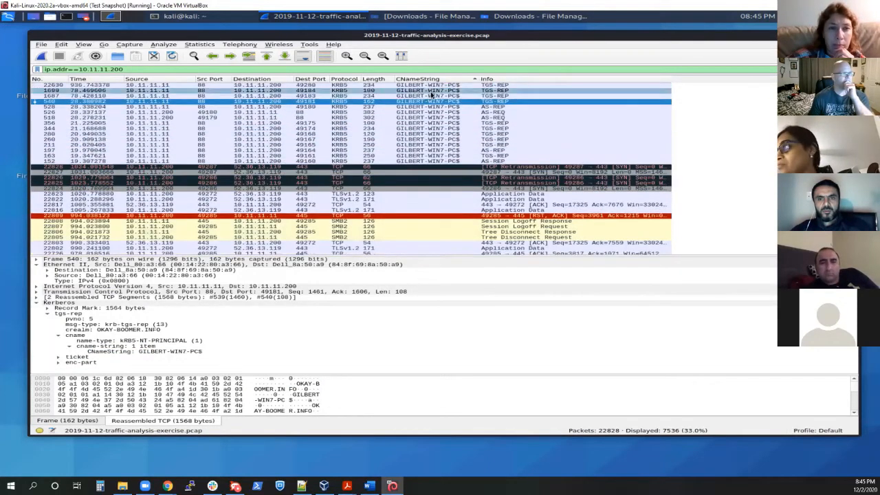
pyautogui.scroll(1, 437, 114)
pyautogui.scroll(3, 440, 121)
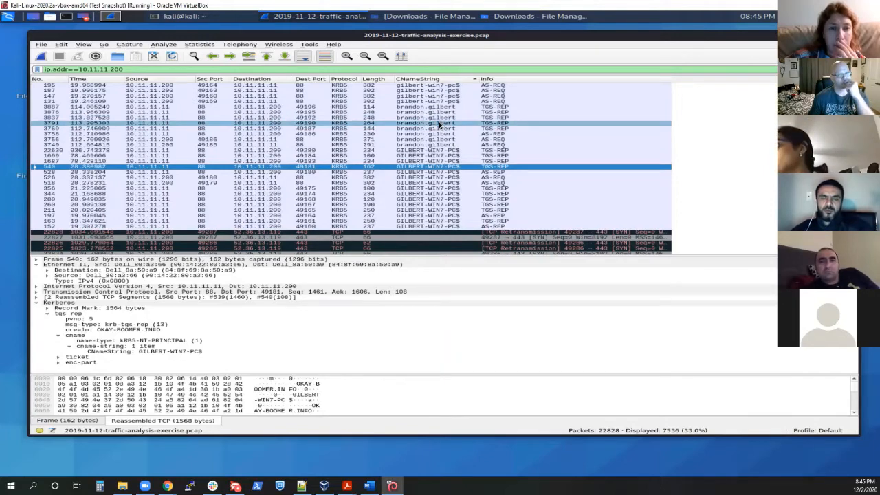
pyautogui.click(417, 80)
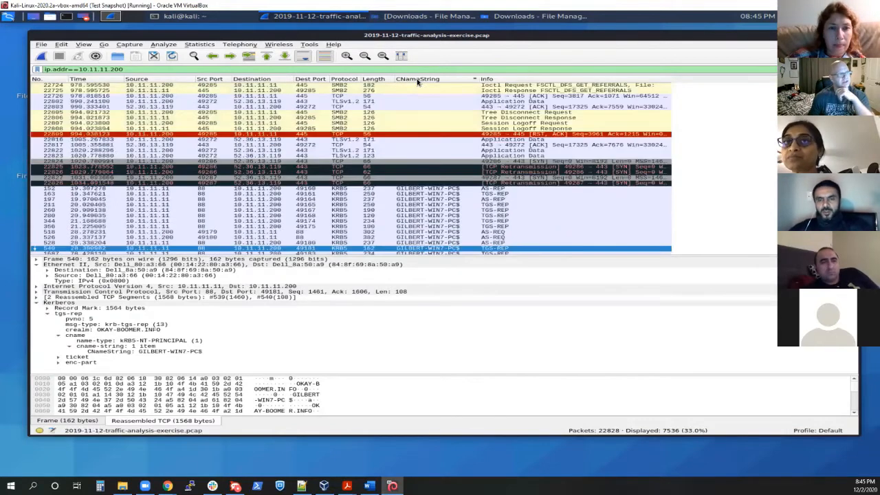
pyautogui.click(417, 80)
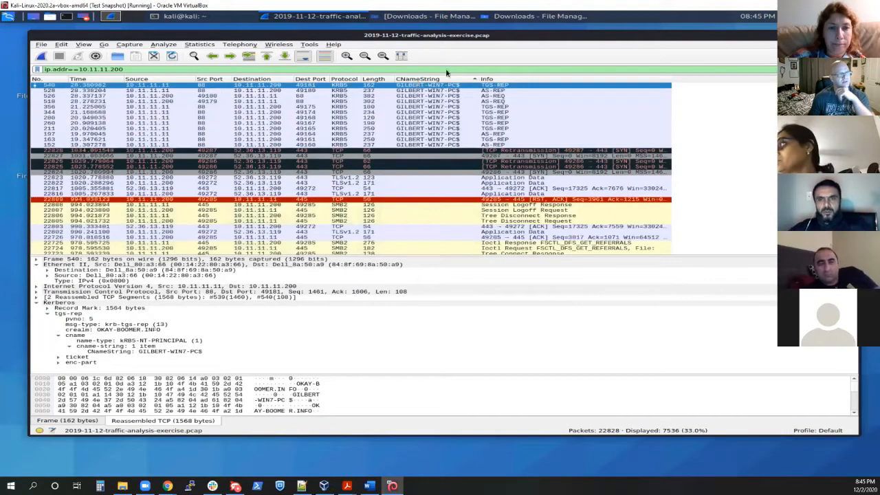
pyautogui.scroll(5, 350, 169)
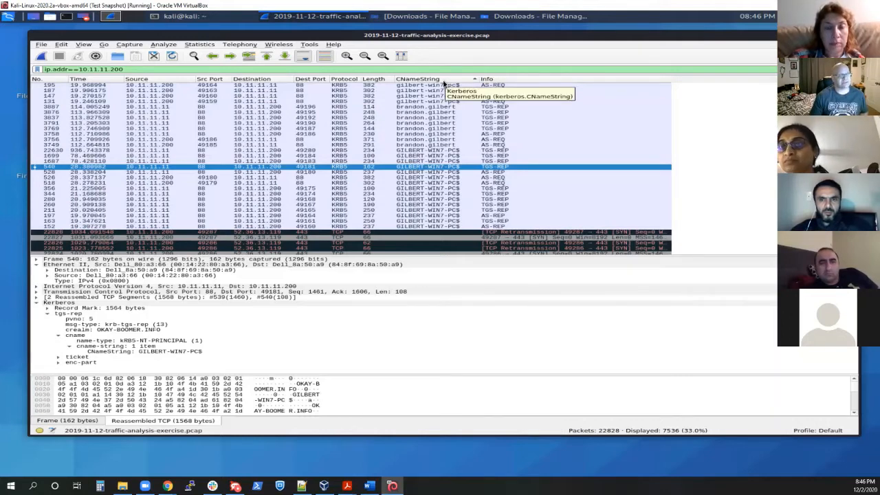
pyautogui.click(466, 80)
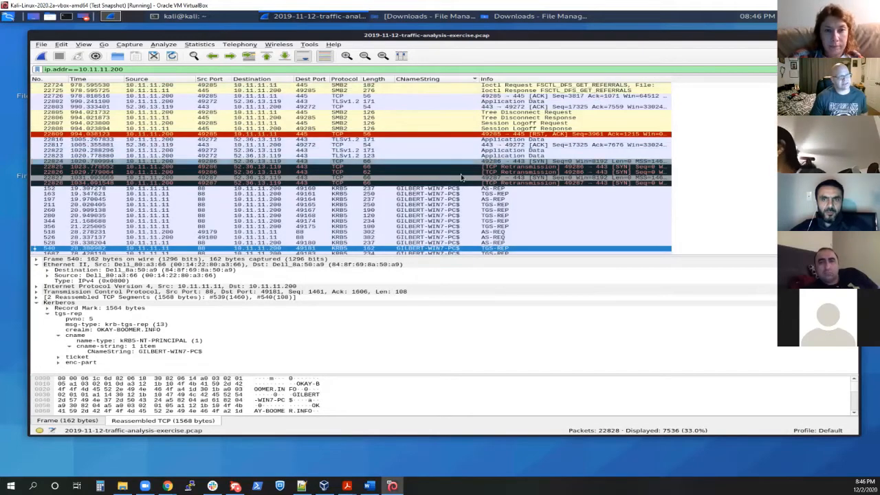
pyautogui.scroll(1, 457, 144)
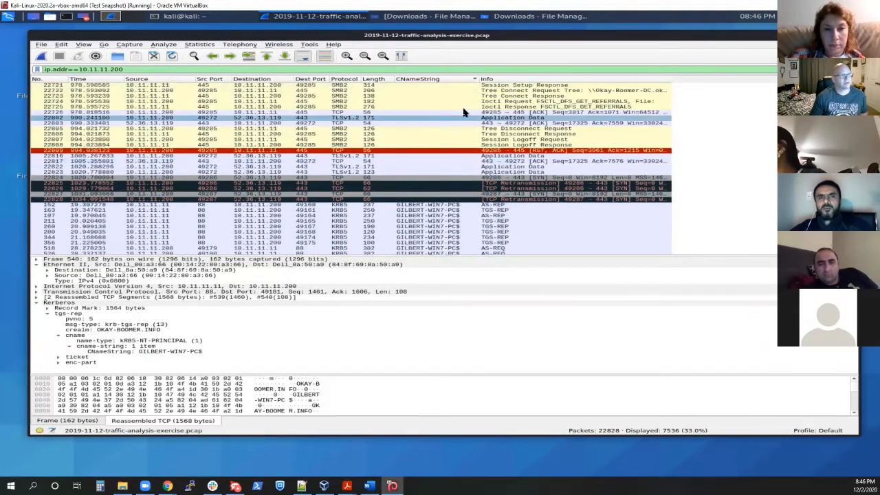
pyautogui.scroll(-2, 451, 117)
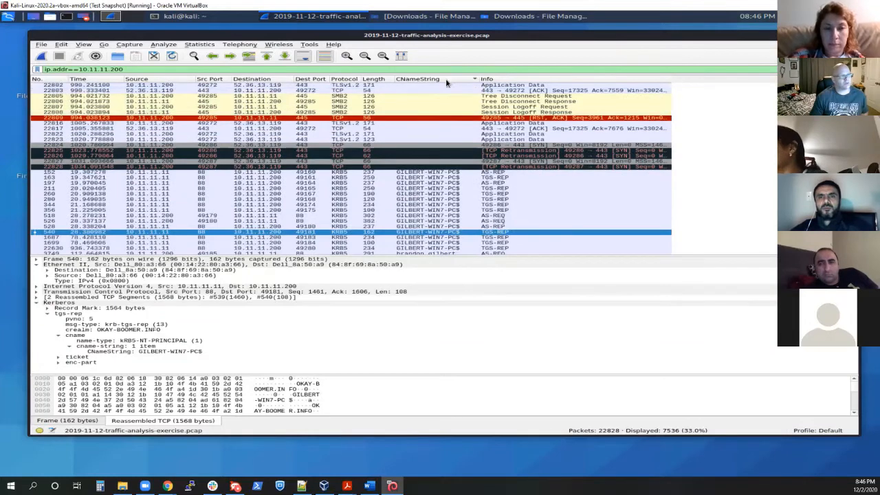
pyautogui.click(446, 80)
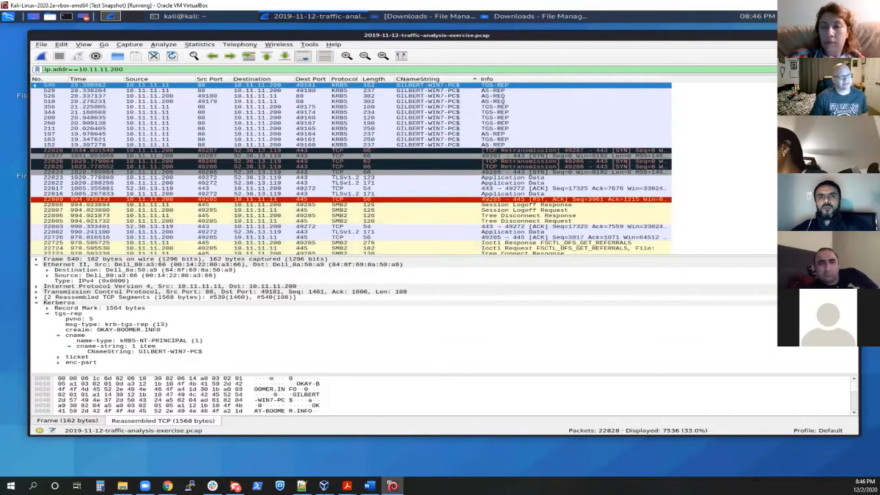
pyautogui.scroll(5, 351, 169)
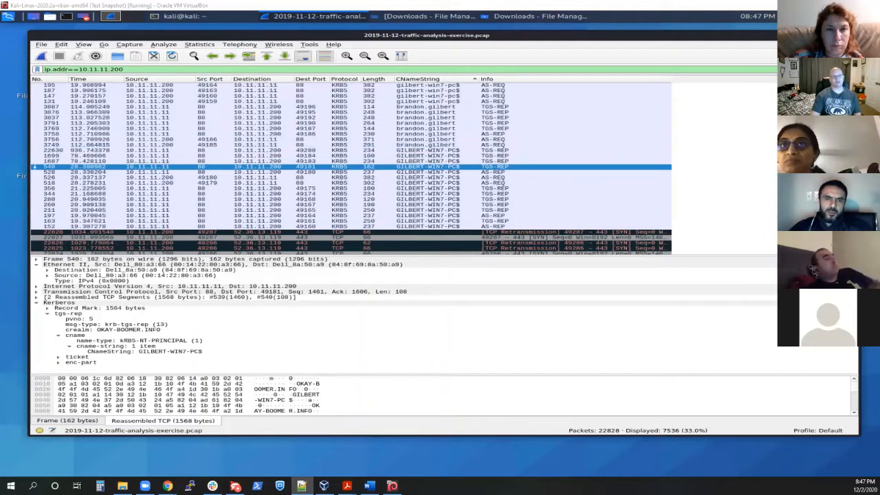
# Step: Clear the IP address filter and filter the capture with ip contains "This program"
pyautogui.click(817, 70)
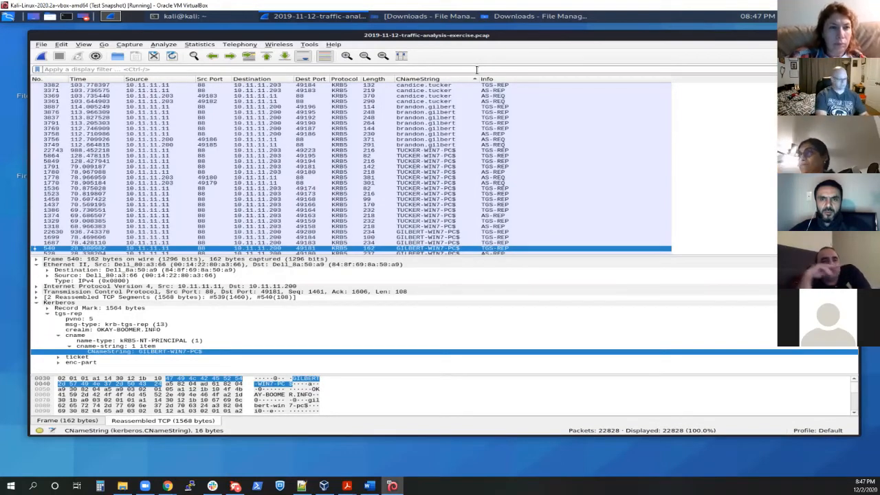
pyautogui.click(477, 69)
pyautogui.write('ip')
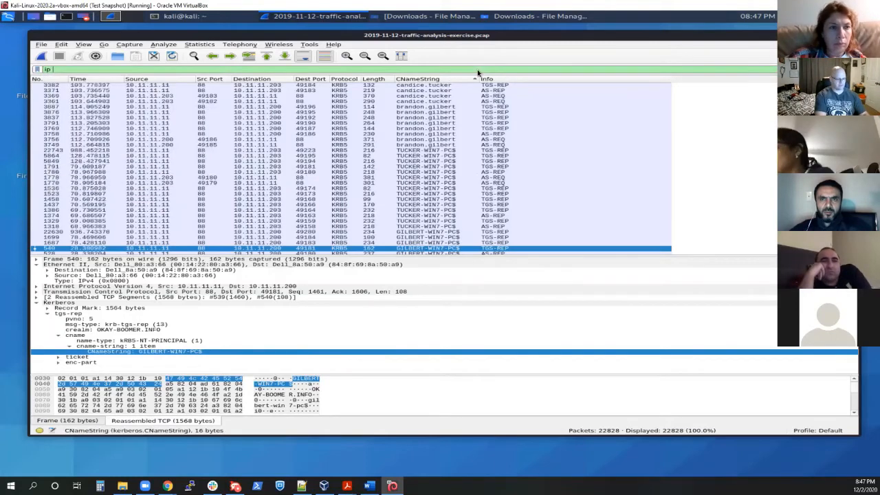
pyautogui.write(' contains')
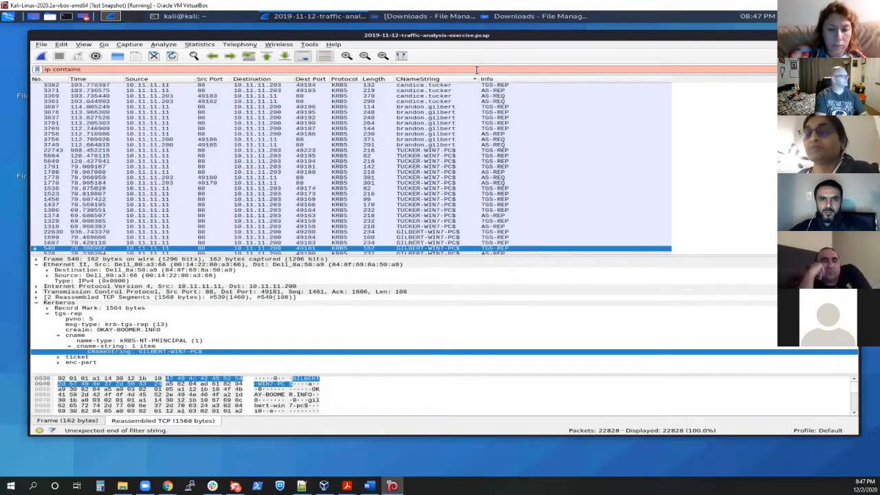
pyautogui.write(' "')
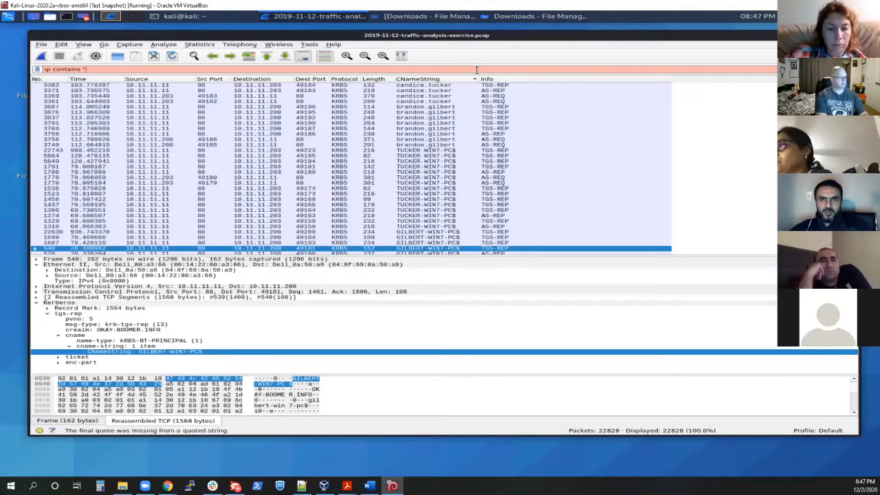
pyautogui.write('This ')
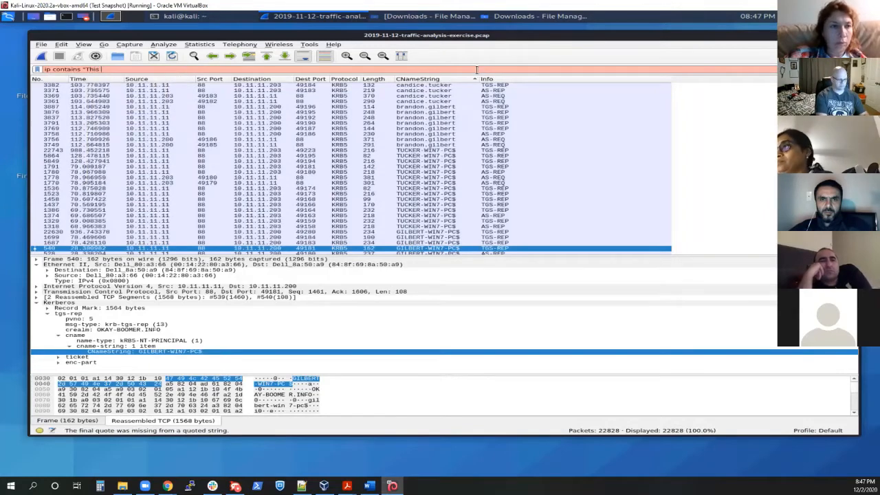
pyautogui.write('program')
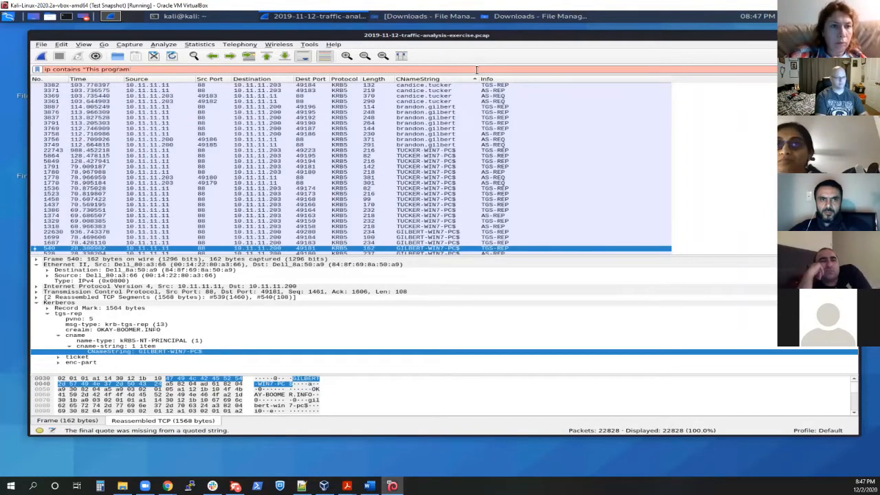
pyautogui.write('"')
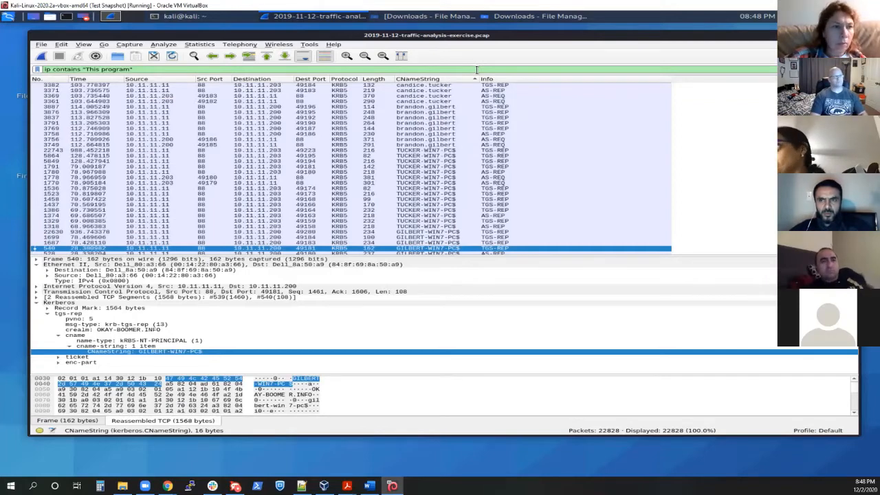
pyautogui.press('Return')
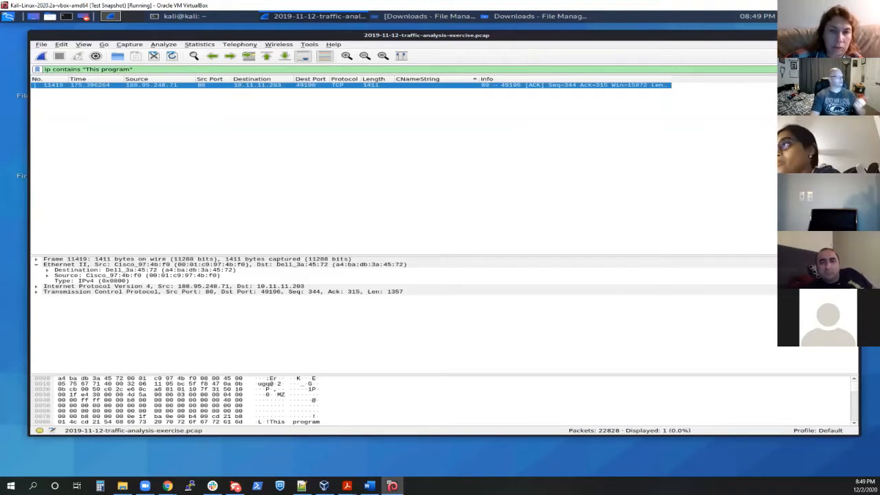
# Step: Follow the TCP stream of the packet matching the "This program" filter
pyautogui.rightClick(334, 87)
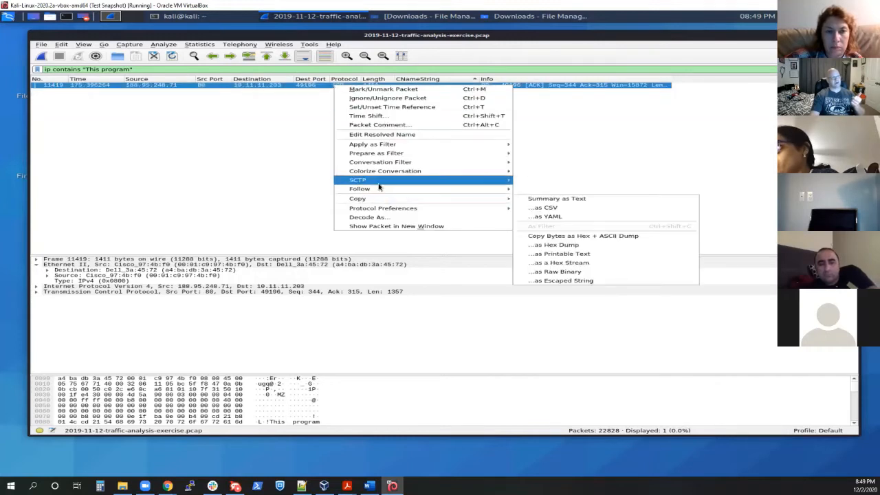
pyautogui.moveTo(380, 189)
pyautogui.click(567, 189)
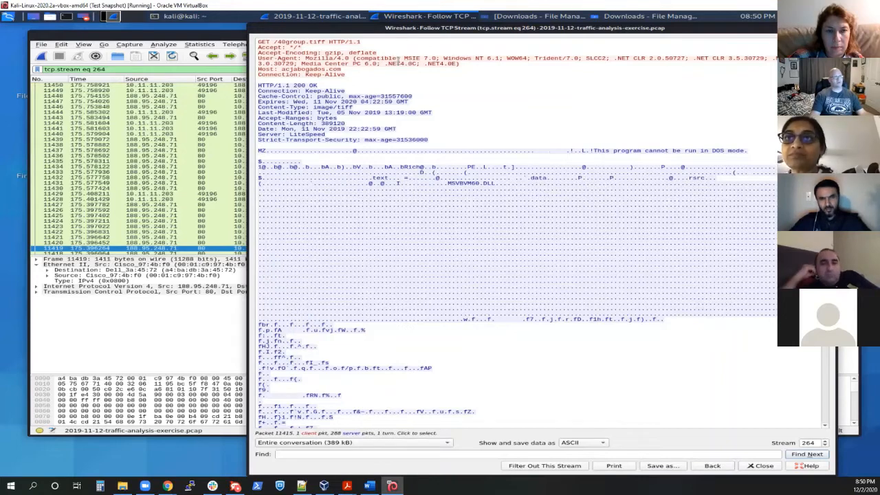
# Step: In the followed stream of GET /40group.tiff, examine the User-Agent header and highlight the Host value acjabogados.com
pyautogui.moveTo(405, 58); pyautogui.dragTo(502, 57)
pyautogui.click(438, 64)
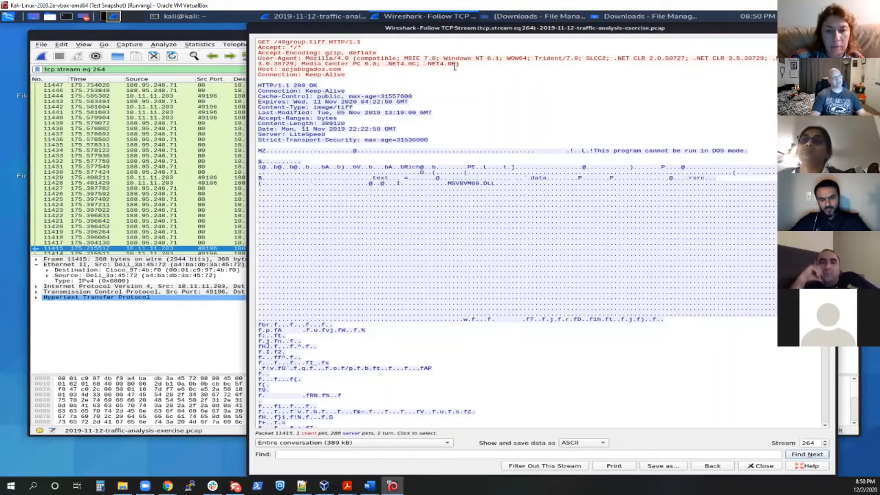
pyautogui.moveTo(448, 58); pyautogui.dragTo(555, 78)
pyautogui.click(498, 67)
pyautogui.click(555, 78)
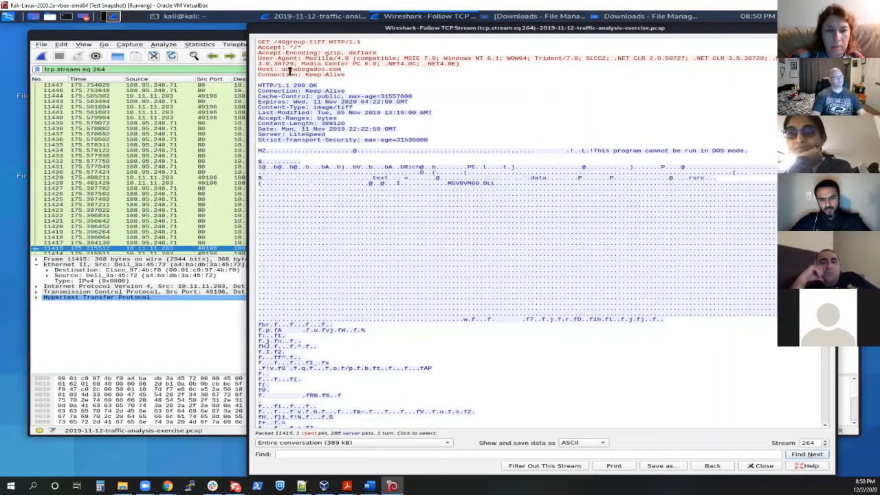
pyautogui.moveTo(282, 70); pyautogui.dragTo(342, 70)
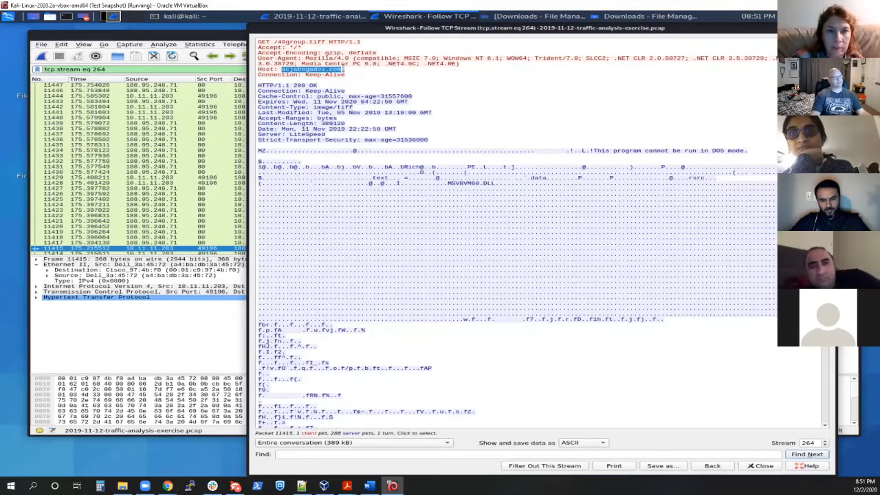
pyautogui.click(343, 70)
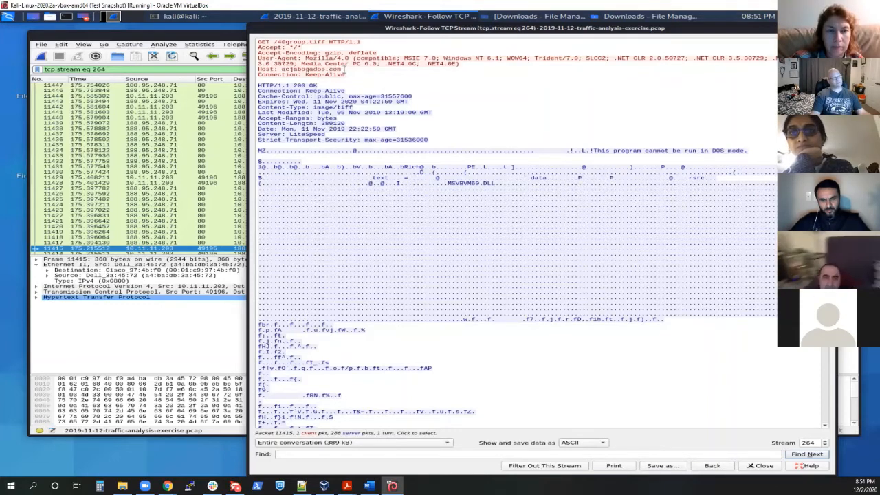
# Step: In the followed stream's GET request, highlight the requested path /40group.tiff and its tiff extension
pyautogui.moveTo(343, 69); pyautogui.dragTo(328, 41)
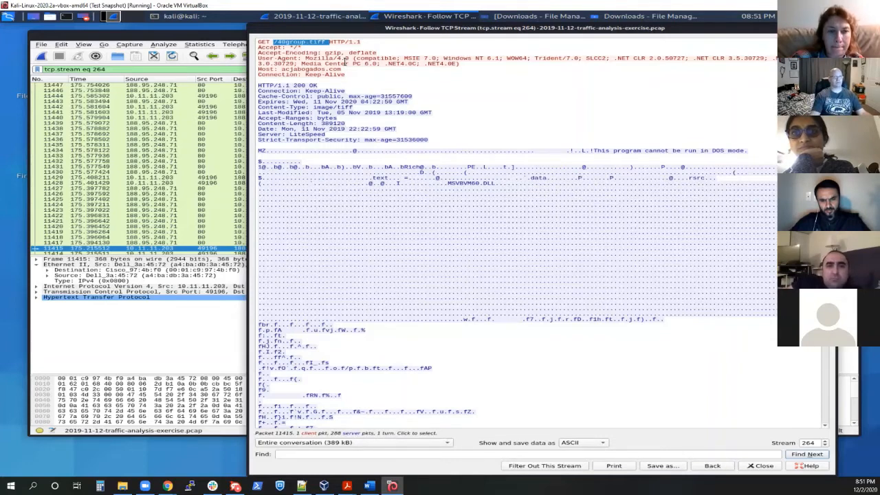
pyautogui.click(280, 71)
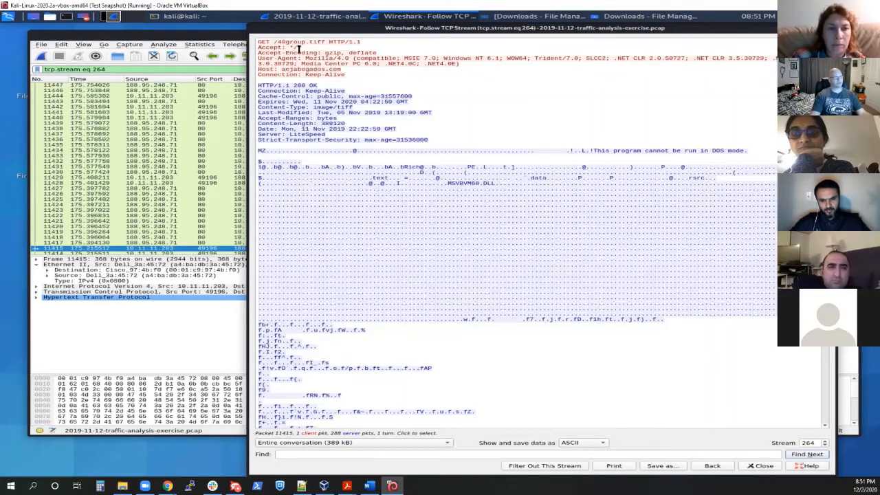
pyautogui.moveTo(275, 42); pyautogui.dragTo(330, 42)
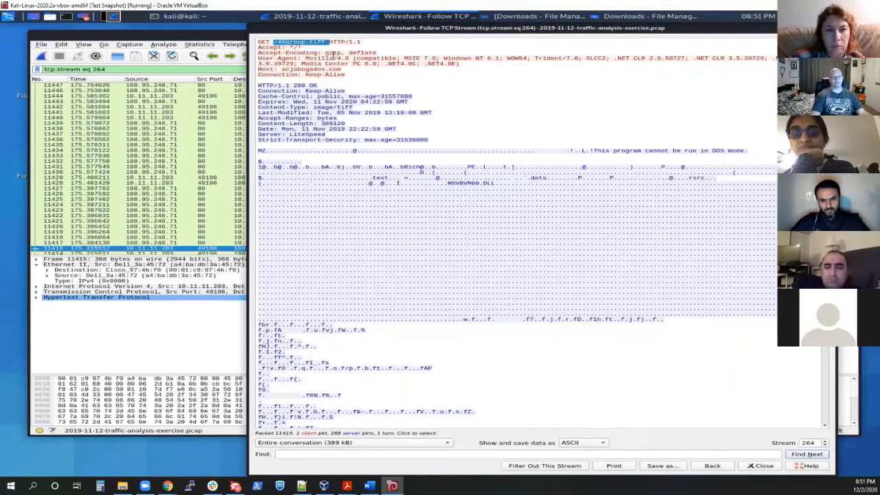
pyautogui.click(303, 46)
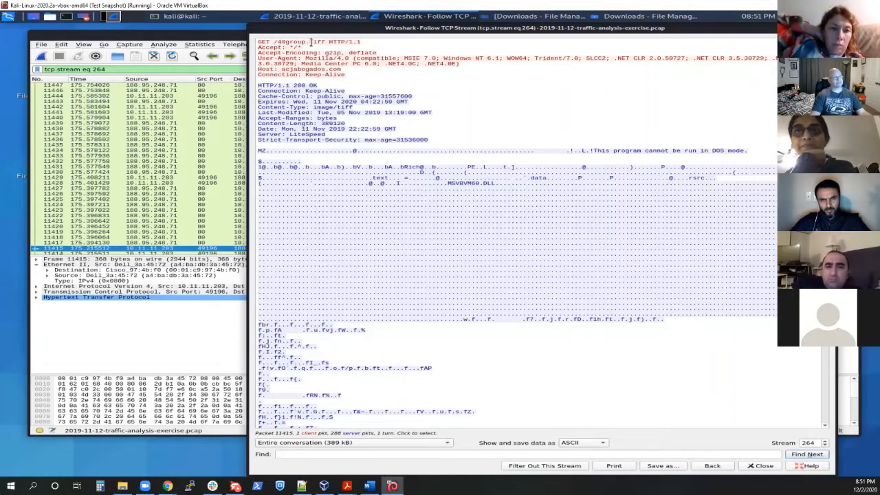
pyautogui.moveTo(309, 42); pyautogui.dragTo(324, 42)
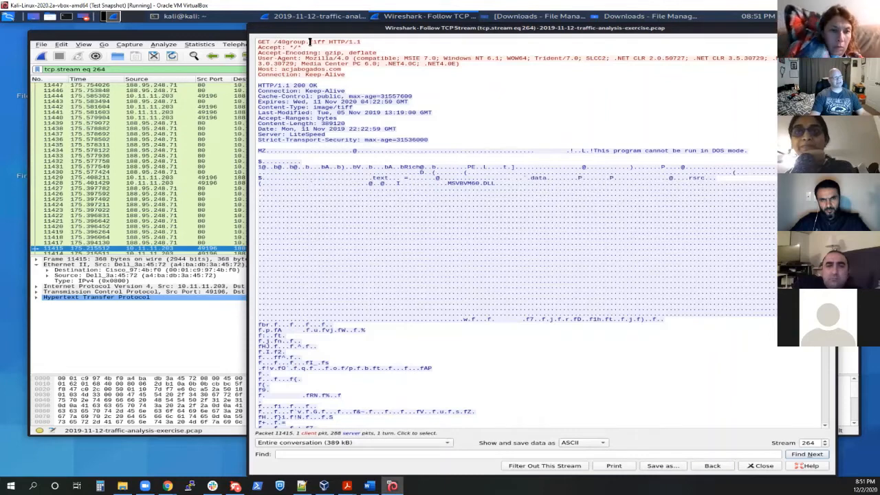
pyautogui.click(292, 70)
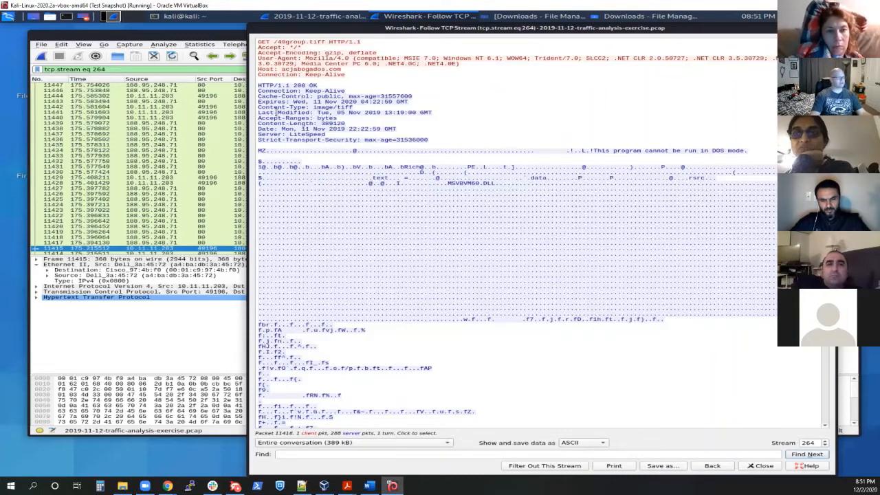
# Step: Highlight the Content-Type: image/tiff header and the MZ signature at the start of the response body
pyautogui.moveTo(258, 107); pyautogui.dragTo(354, 108)
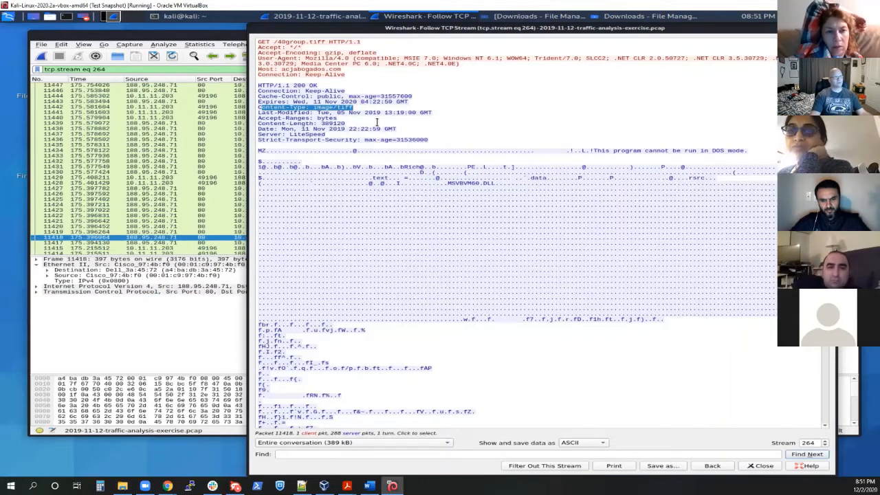
pyautogui.moveTo(269, 150); pyautogui.dragTo(257, 152)
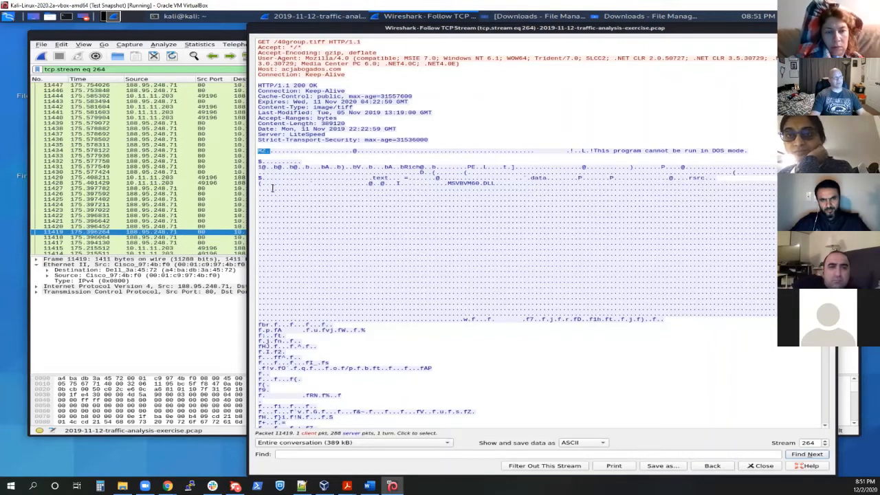
pyautogui.click(267, 150)
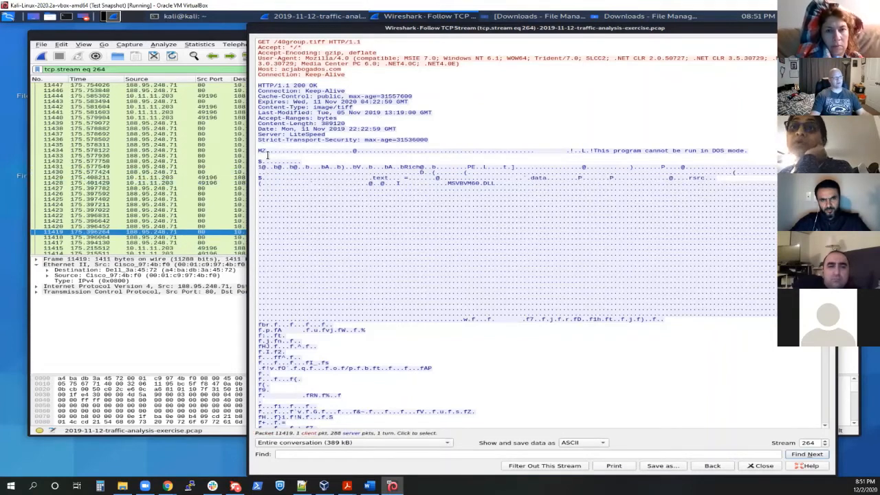
pyautogui.moveTo(267, 150); pyautogui.dragTo(262, 151)
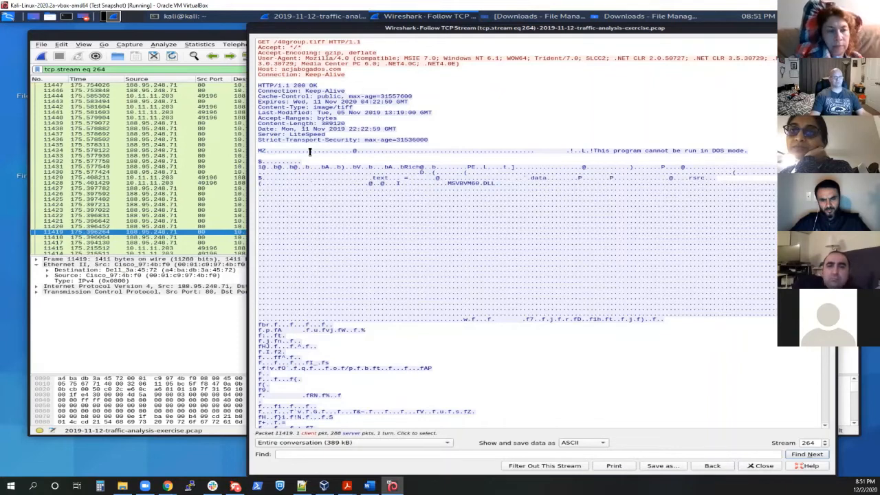
pyautogui.click(343, 101)
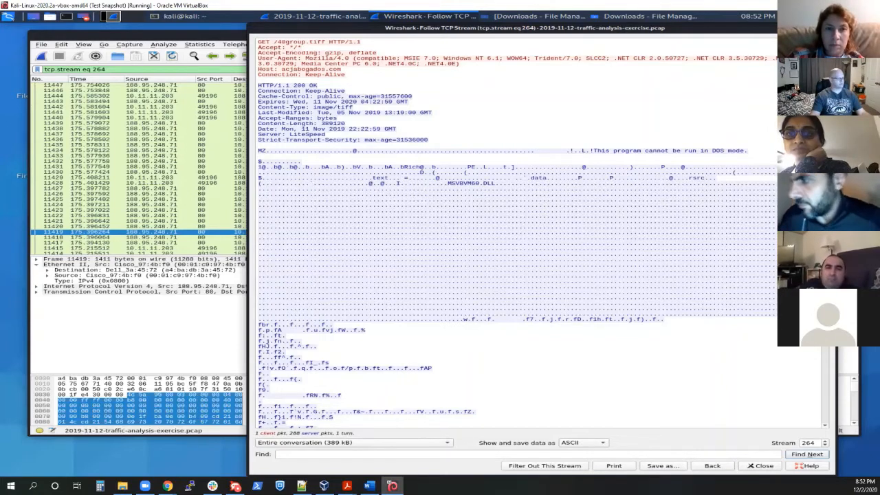
# Step: Switch to the exercise page in Chrome, highlight the question about the executable's URL, and return to the Kali virtual machine
pyautogui.moveTo(168, 486)
pyautogui.click(227, 457)
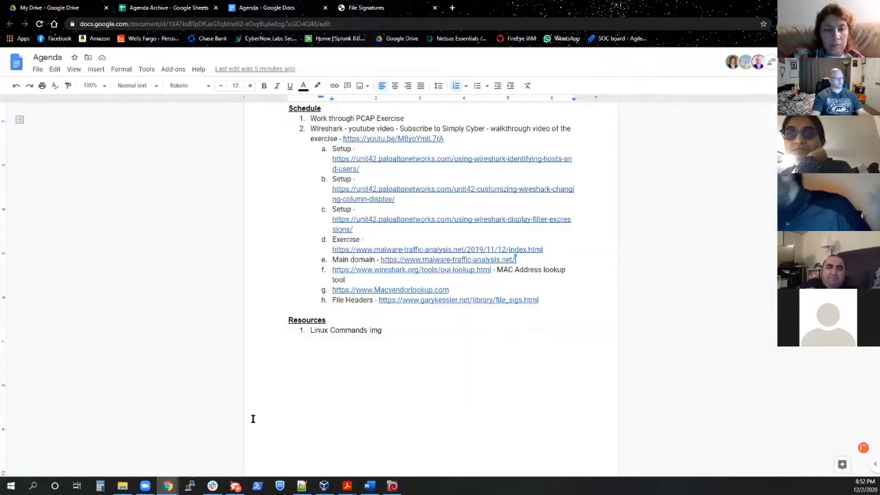
pyautogui.click(228, 451)
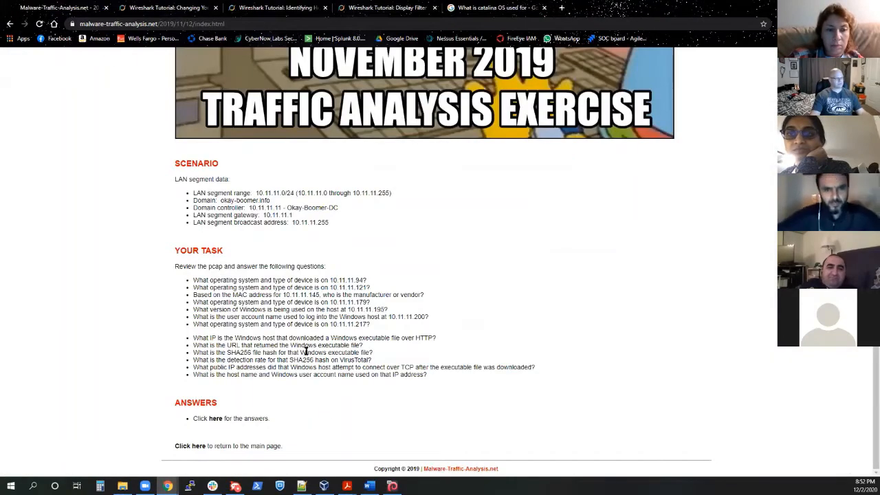
pyautogui.moveTo(193, 344); pyautogui.dragTo(355, 349)
pyautogui.click(392, 485)
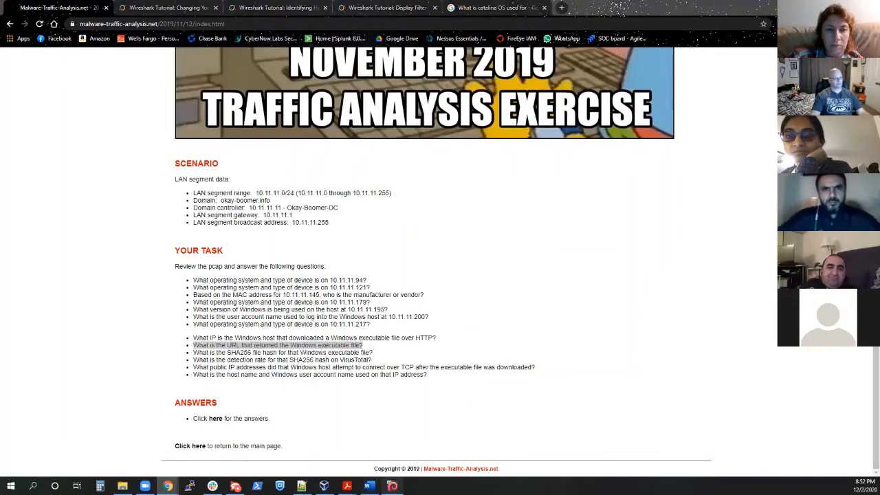
# Step: Copy the Host value acjabogados.com from the stream, close it, and filter the HTTP export object list by that hostname
pyautogui.moveTo(341, 70); pyautogui.dragTo(283, 70)
pyautogui.hotkey('ctrl', 'c')
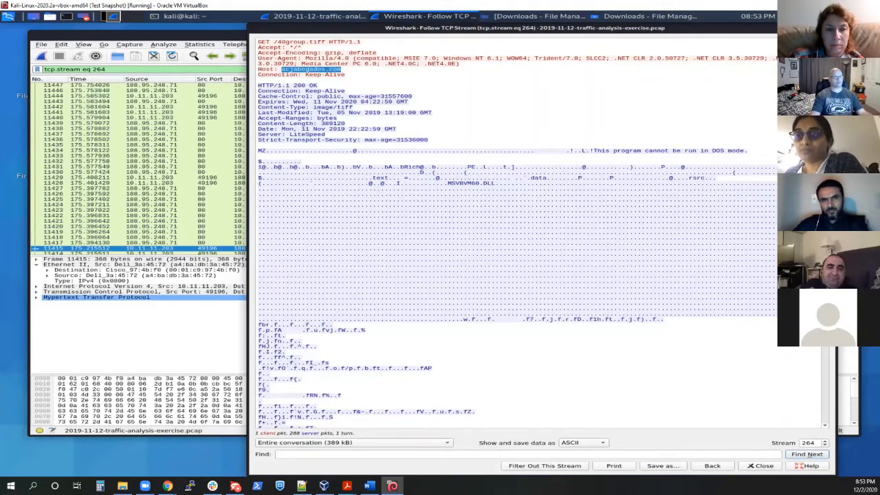
pyautogui.press('Escape')
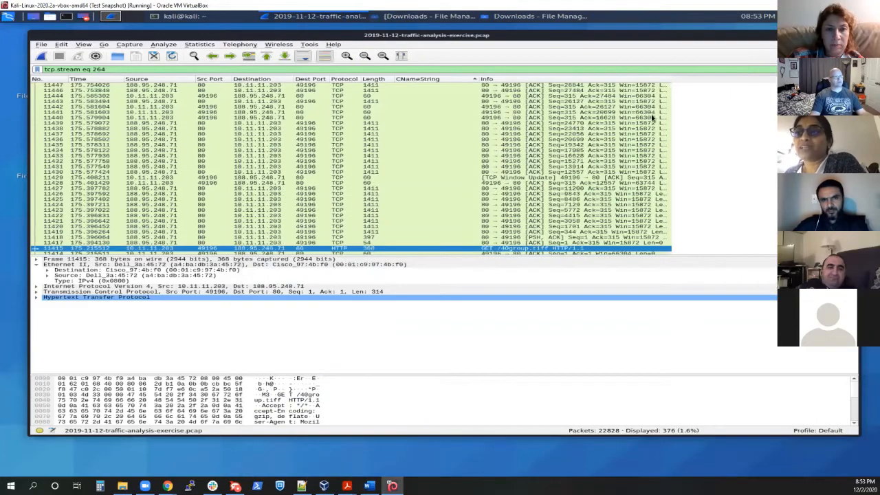
pyautogui.click(42, 45)
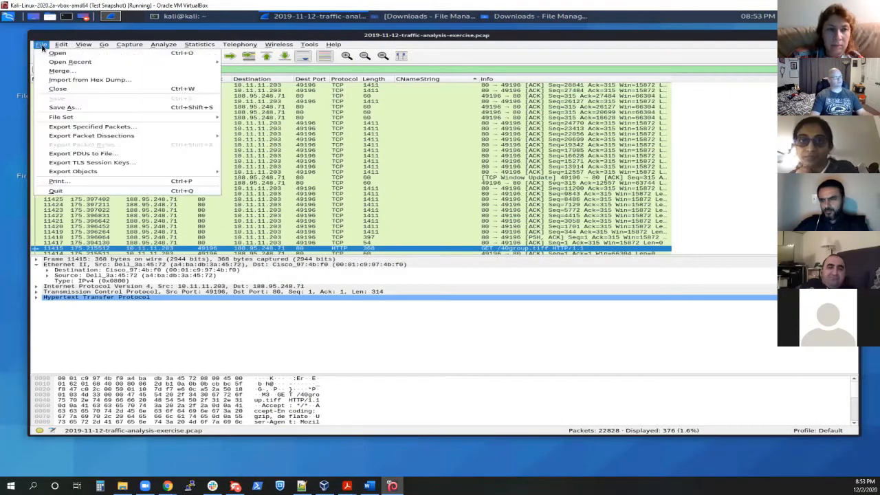
pyautogui.moveTo(72, 175)
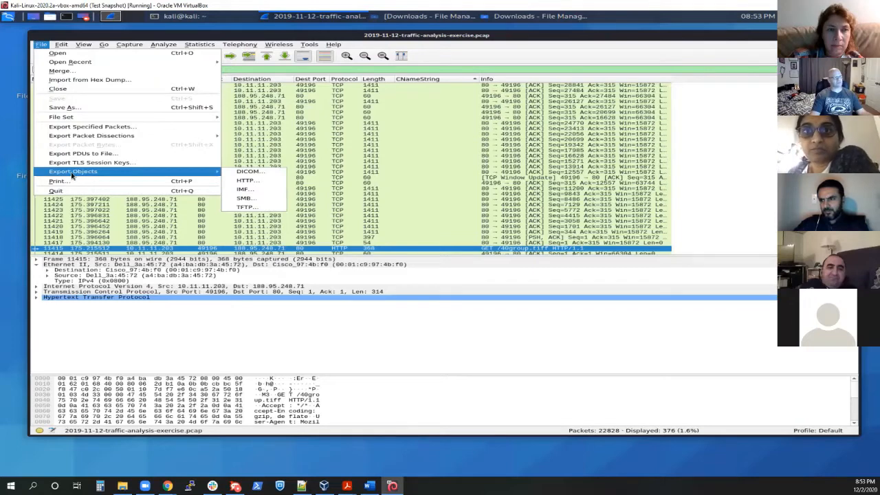
pyautogui.click(259, 184)
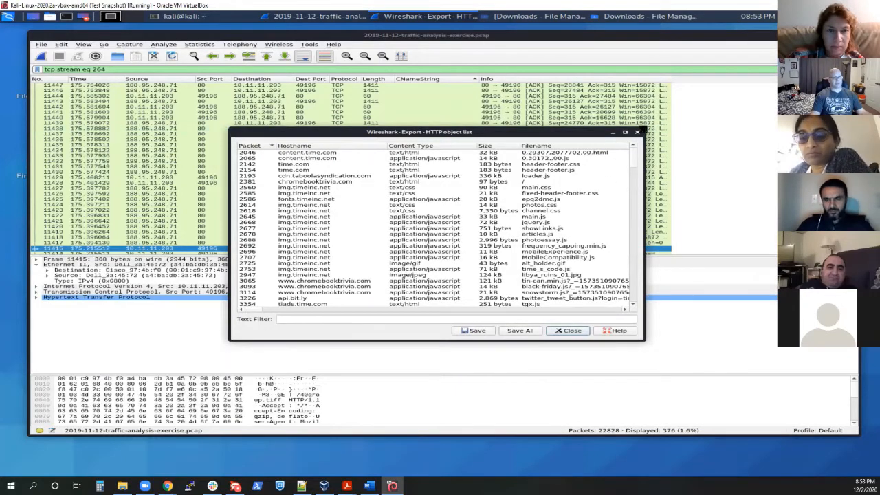
pyautogui.moveTo(646, 130); pyautogui.dragTo(636, 38)
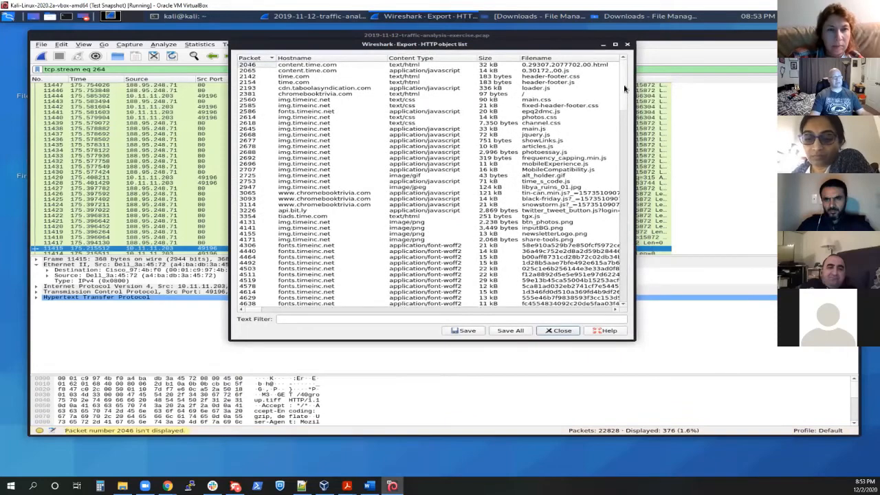
pyautogui.moveTo(624, 88); pyautogui.dragTo(628, 63)
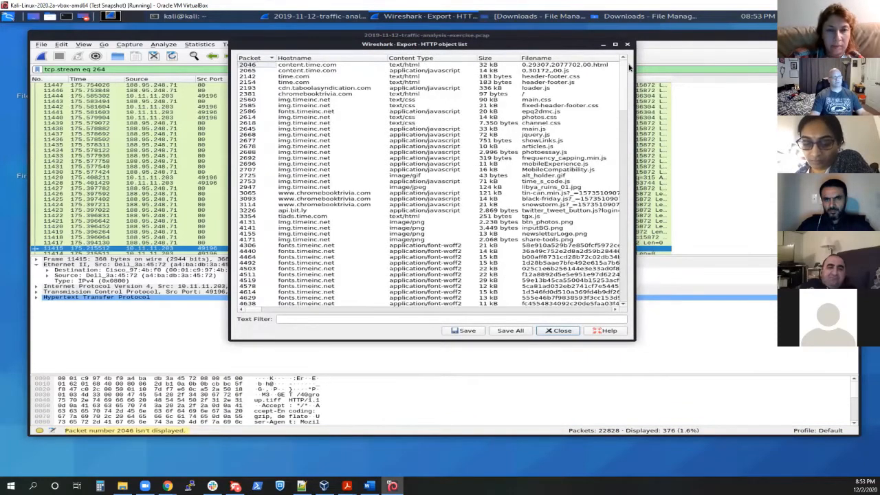
pyautogui.click(347, 318)
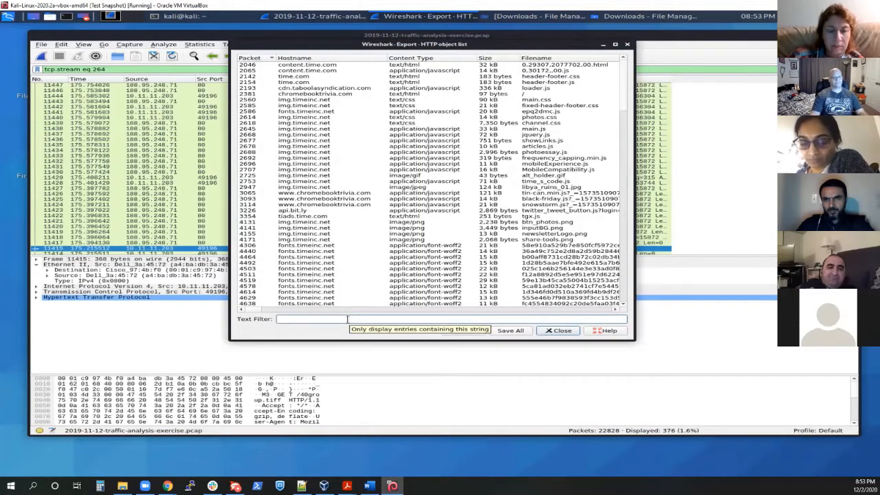
pyautogui.hotkey('ctrl', 'v')
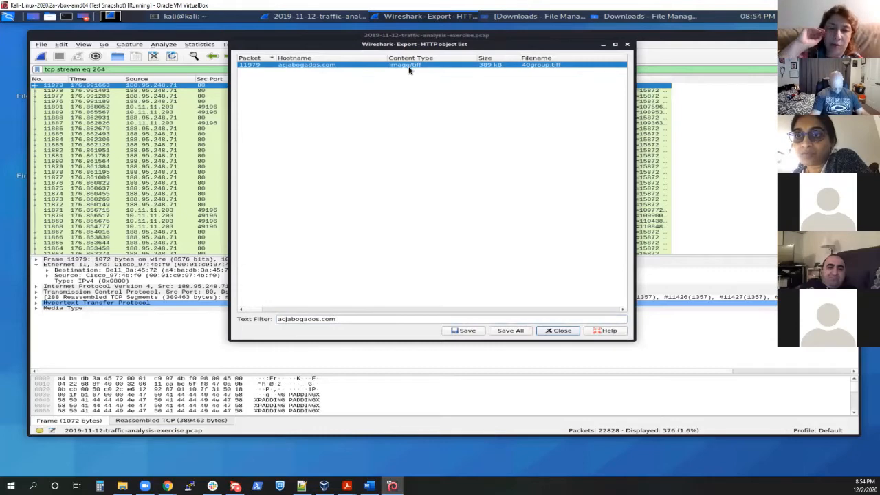
# Step: Close and reopen the HTTP export object list, and filter it by acjabogados.com again
pyautogui.click(627, 46)
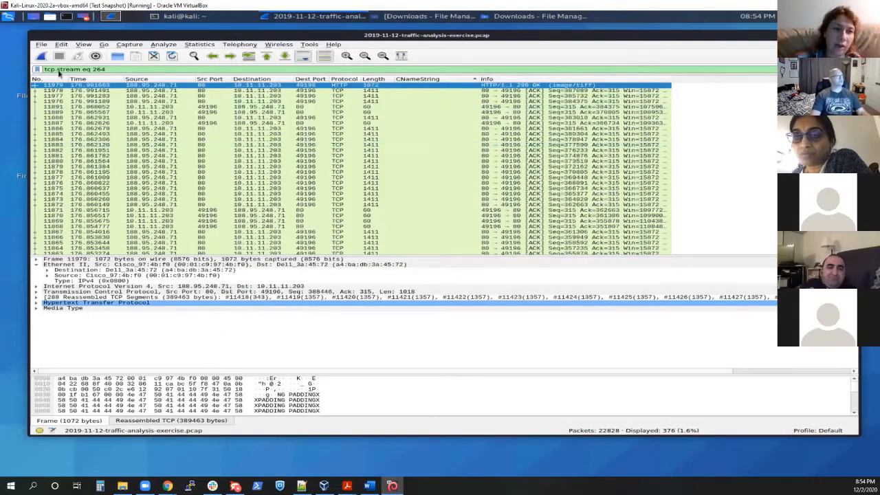
pyautogui.click(42, 45)
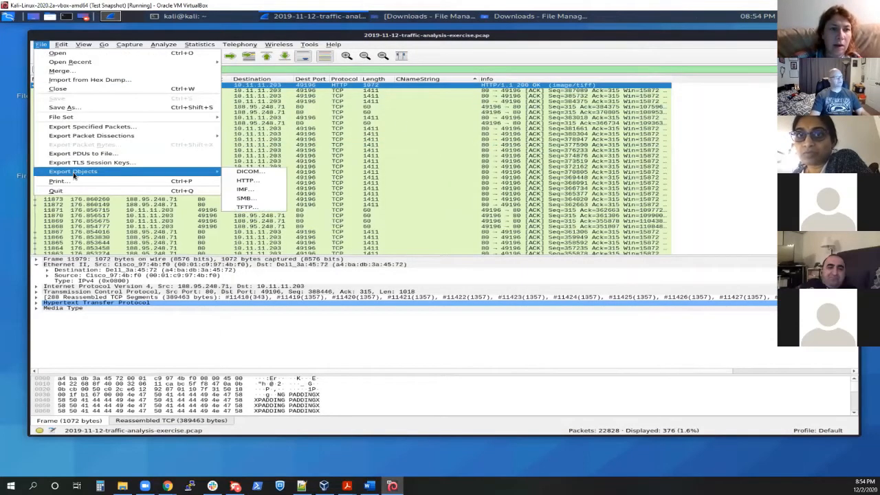
pyautogui.click(248, 181)
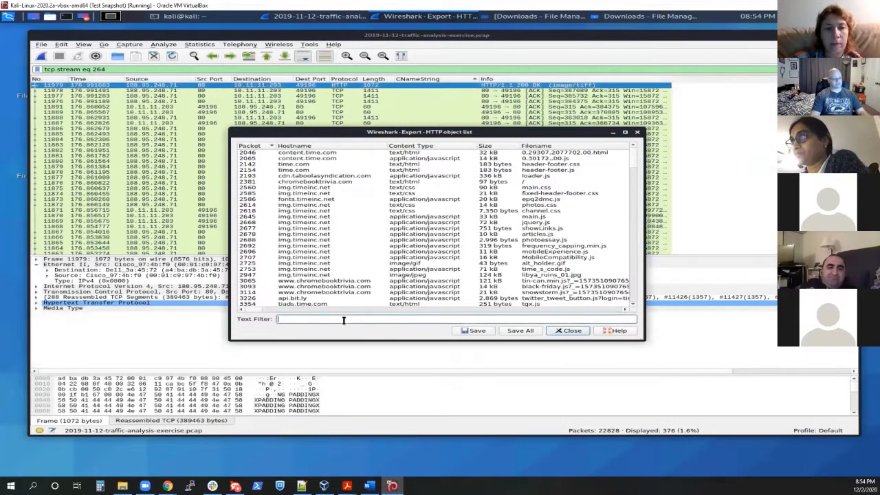
pyautogui.hotkey('ctrl', 'v')
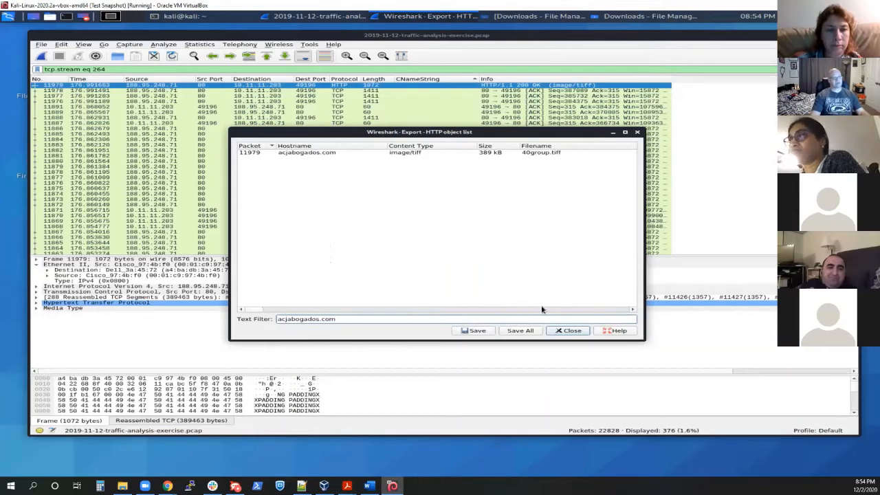
# Step: Replace the hostname in the HTTP object list's text filter with 40group
pyautogui.moveTo(344, 319); pyautogui.dragTo(246, 320)
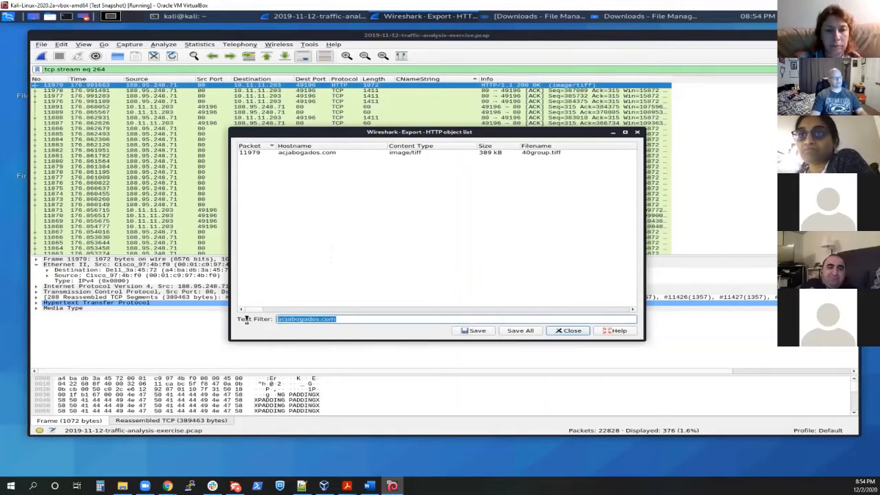
pyautogui.press('BackSpace')
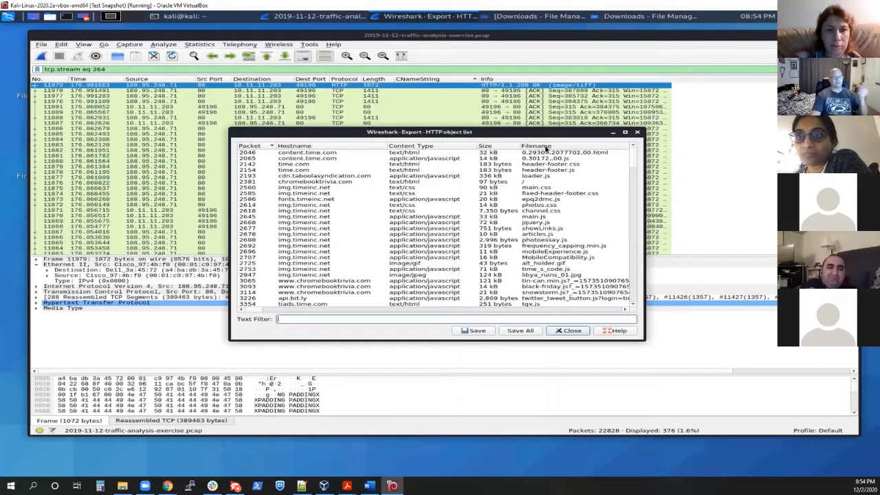
pyautogui.click(380, 317)
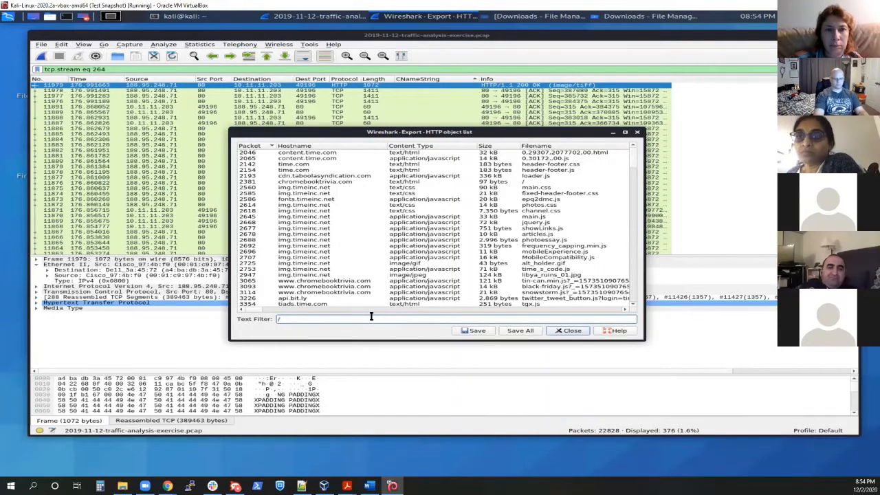
pyautogui.write('40')
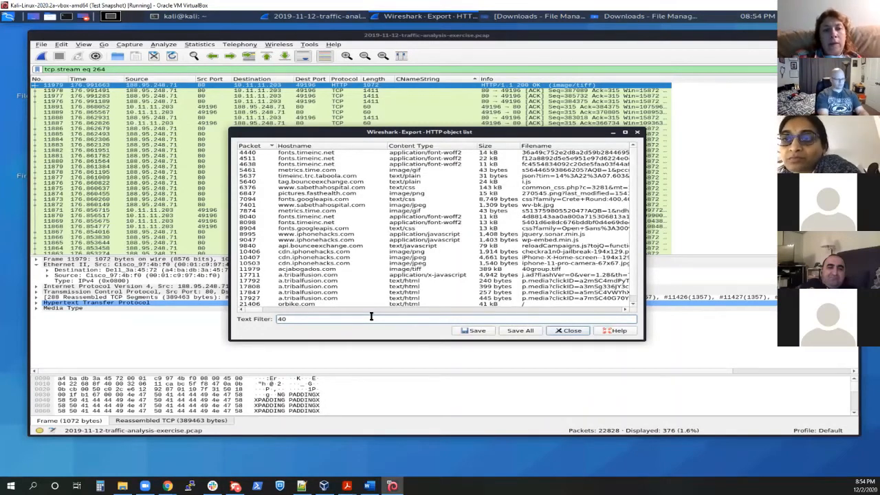
pyautogui.write('group')
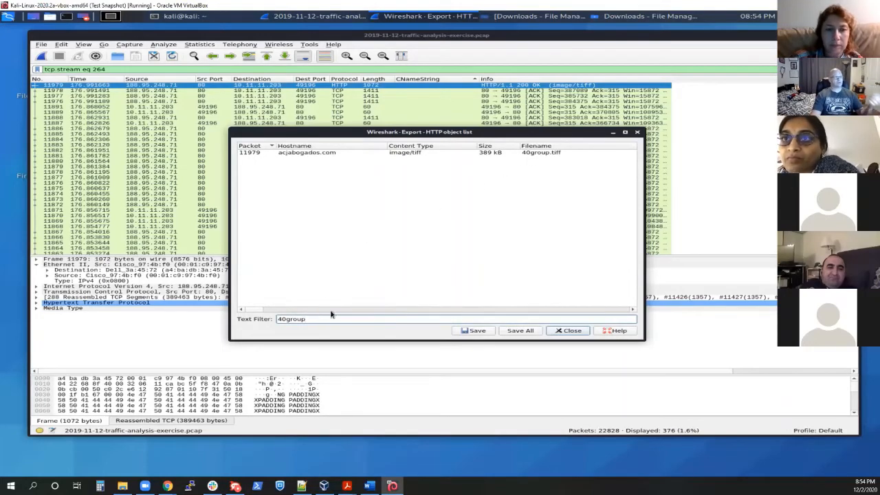
pyautogui.click(310, 154)
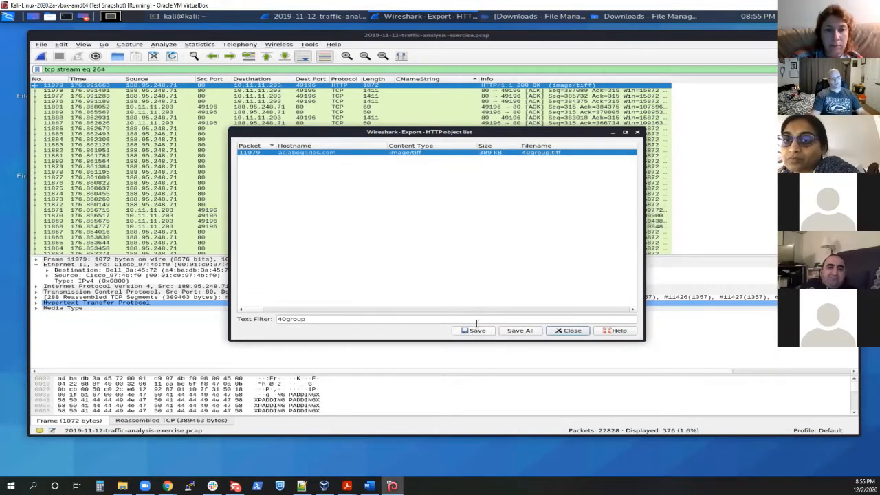
pyautogui.click(474, 331)
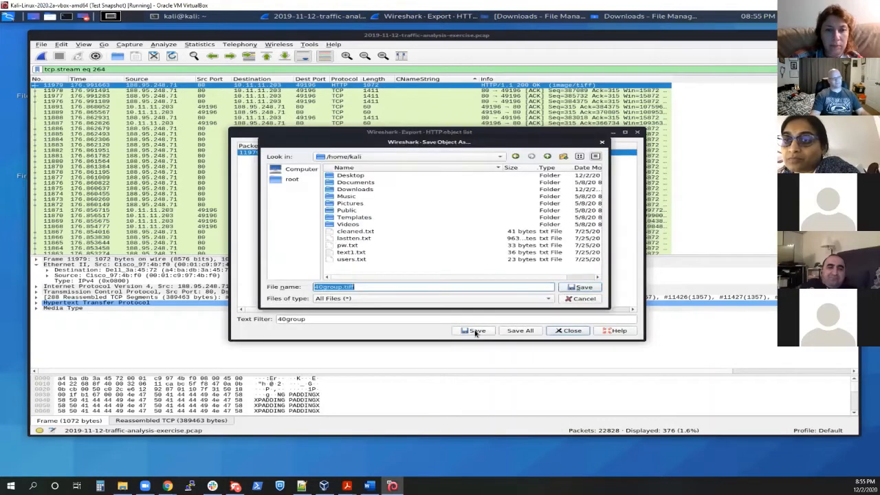
pyautogui.doubleClick(355, 190)
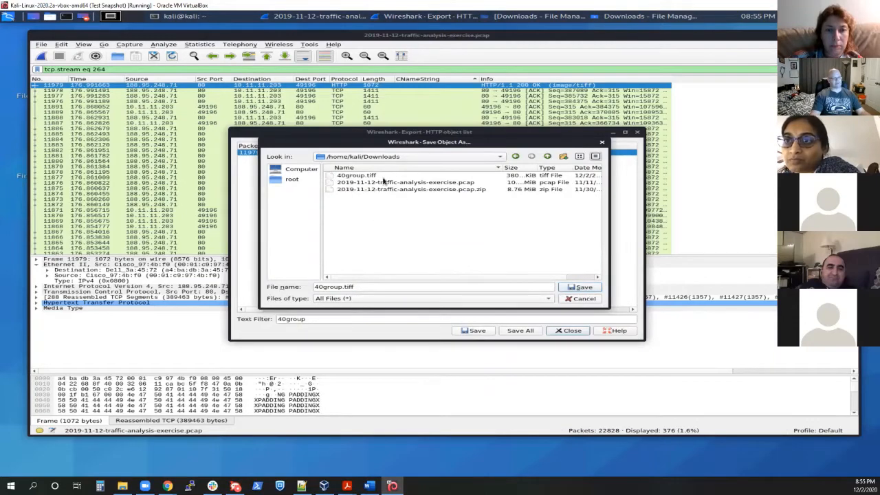
pyautogui.click(583, 298)
# Step: Close the HTTP object list, minimize Wireshark, and try to open 40group.tiff from the Downloads folder
pyautogui.click(637, 132)
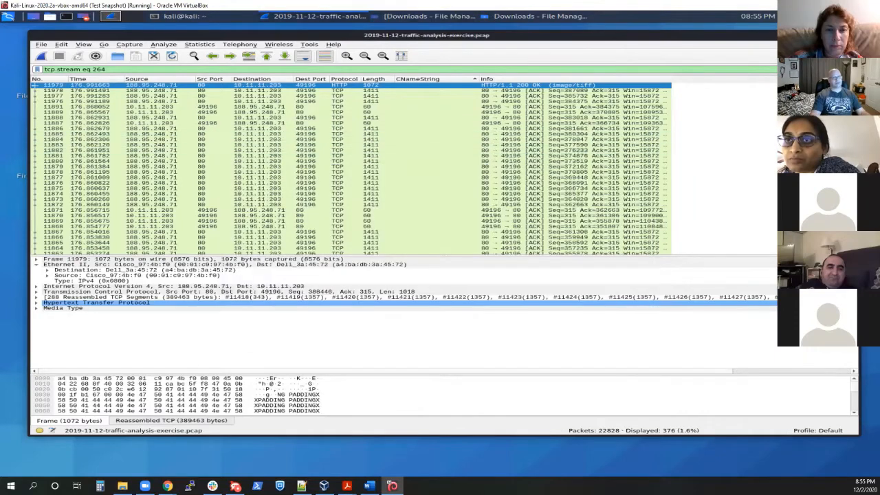
pyautogui.click(828, 35)
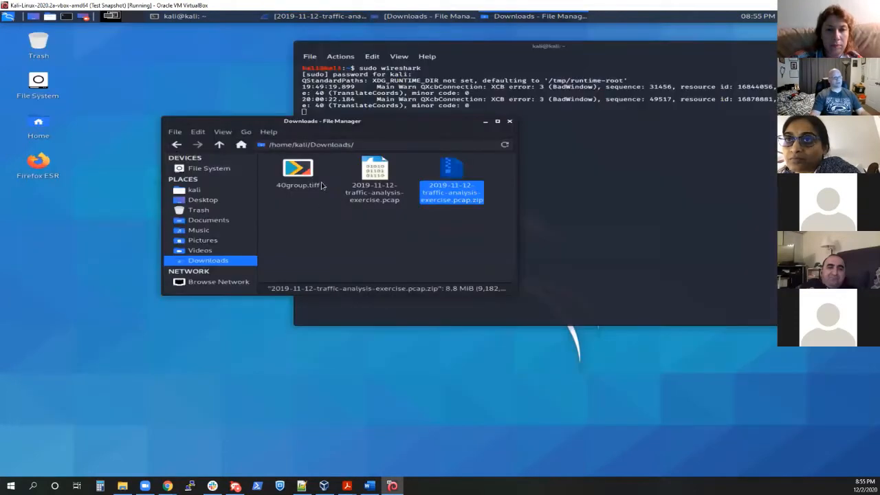
pyautogui.click(310, 217)
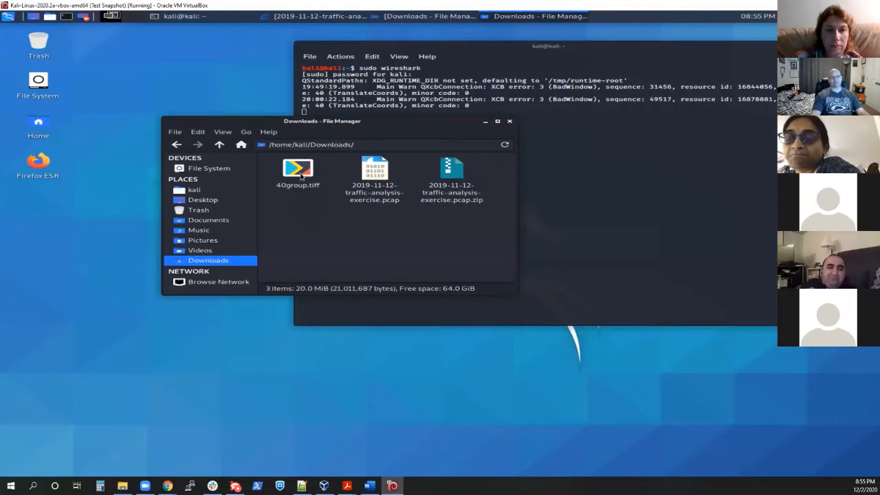
pyautogui.click(301, 176)
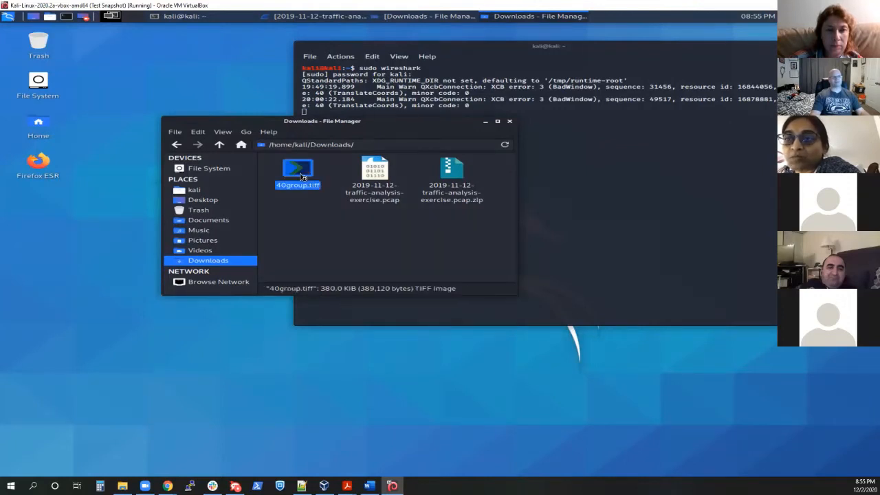
pyautogui.doubleClick(301, 176)
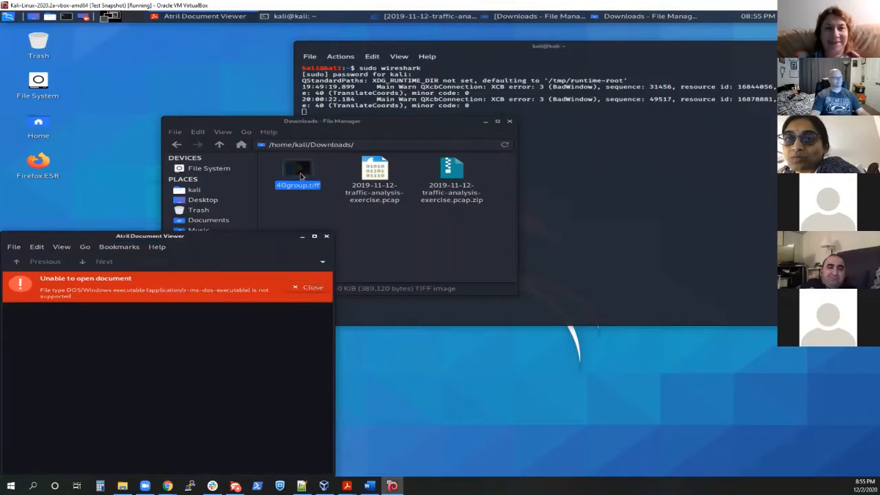
pyautogui.moveTo(214, 240); pyautogui.dragTo(385, 82)
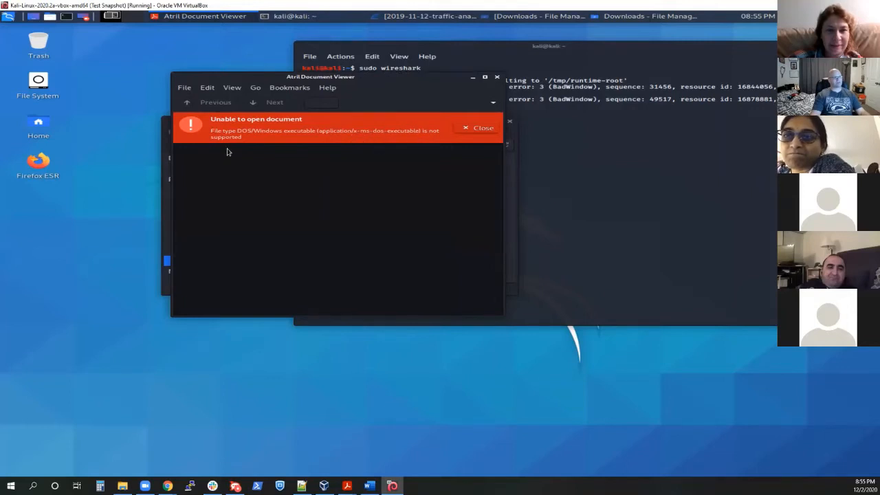
pyautogui.click(481, 128)
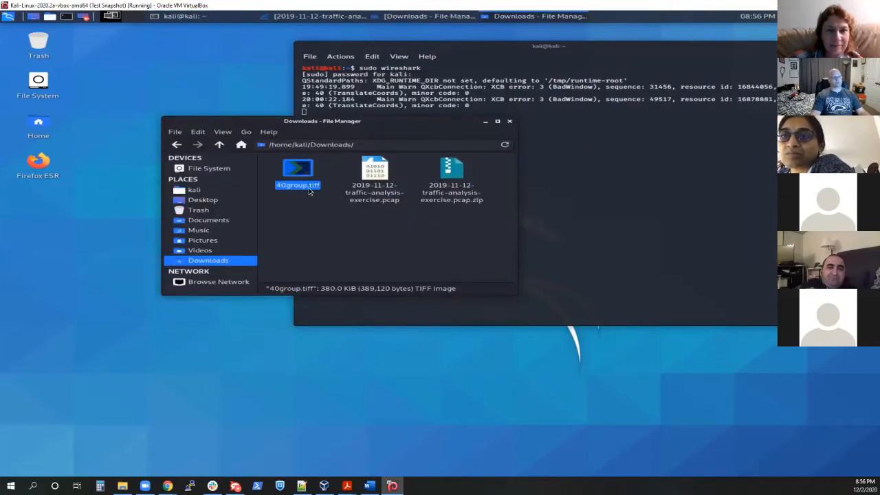
pyautogui.click(317, 208)
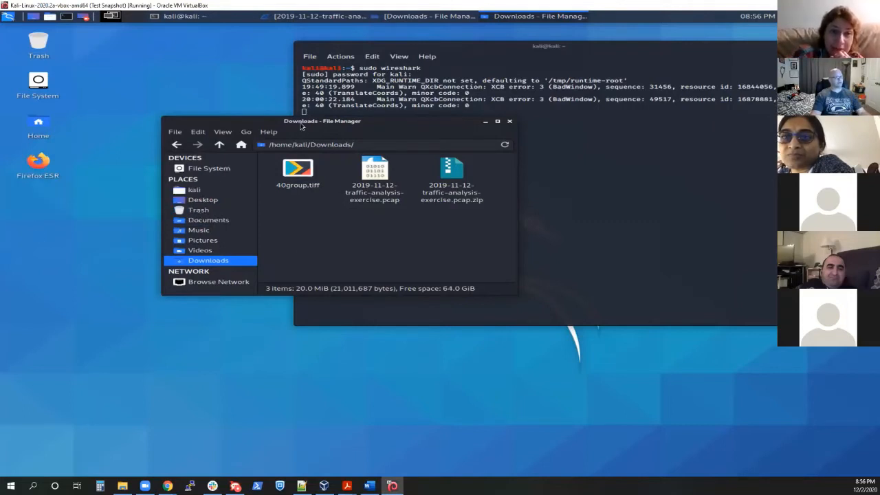
# Step: Open a second terminal window and arrange it beside the Downloads file manager window
pyautogui.moveTo(301, 126); pyautogui.dragTo(216, 96)
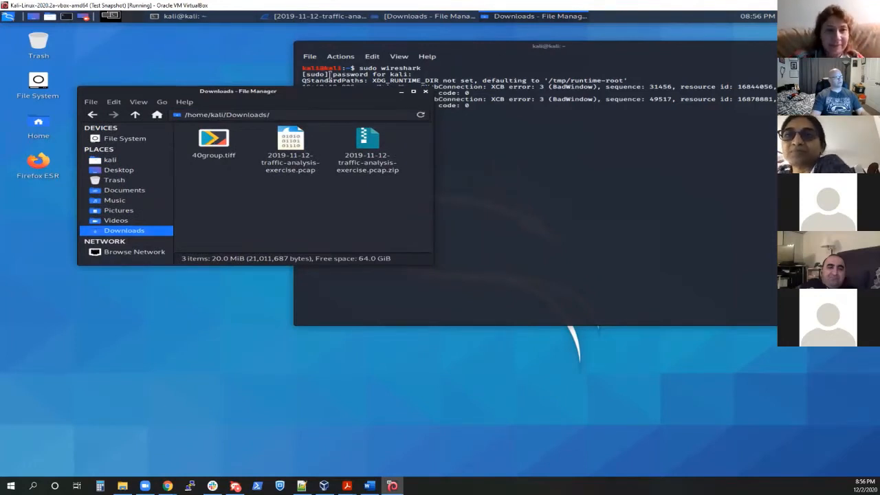
pyautogui.hotkey('ctrl', 'shift', 'n')
pyautogui.moveTo(525, 51); pyautogui.dragTo(557, 157)
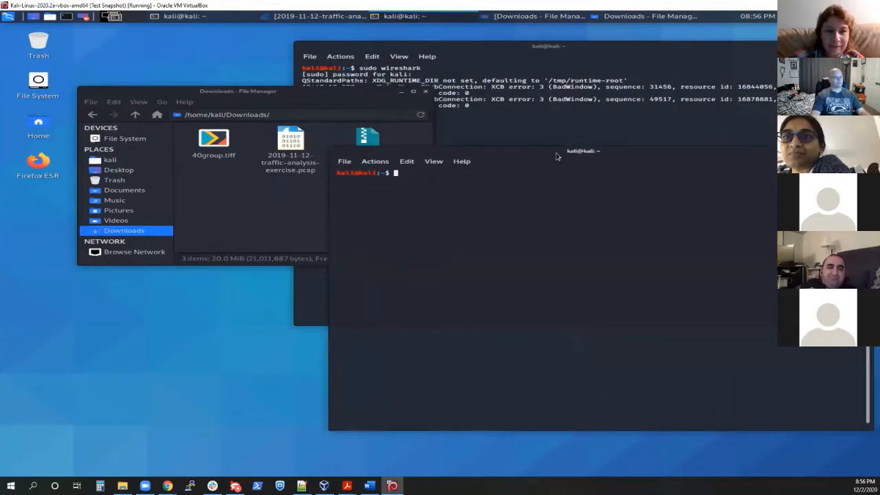
# Step: Try to change the new terminal's working directory to the Downloads folder
pyautogui.write('cd D')
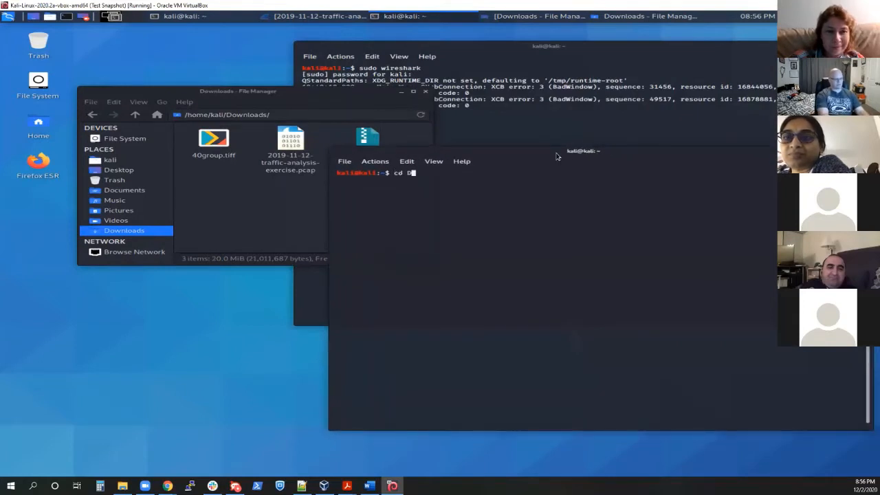
pyautogui.write('ownload')
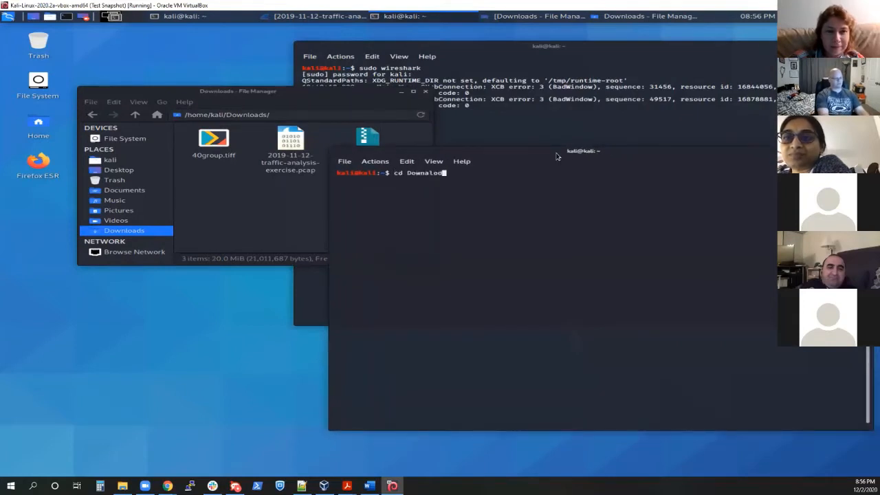
pyautogui.press('BackSpace')
pyautogui.press('BackSpace')
pyautogui.press('BackSpace')
pyautogui.press('BackSpace')
pyautogui.write('loads')
pyautogui.press('Return')
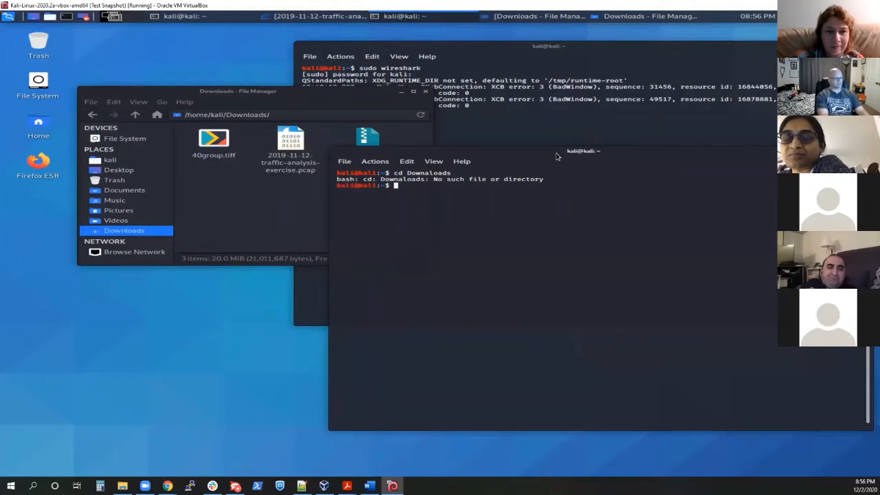
# Step: Change the terminal's working directory to Downloads and list its files
pyautogui.write('cd Down')
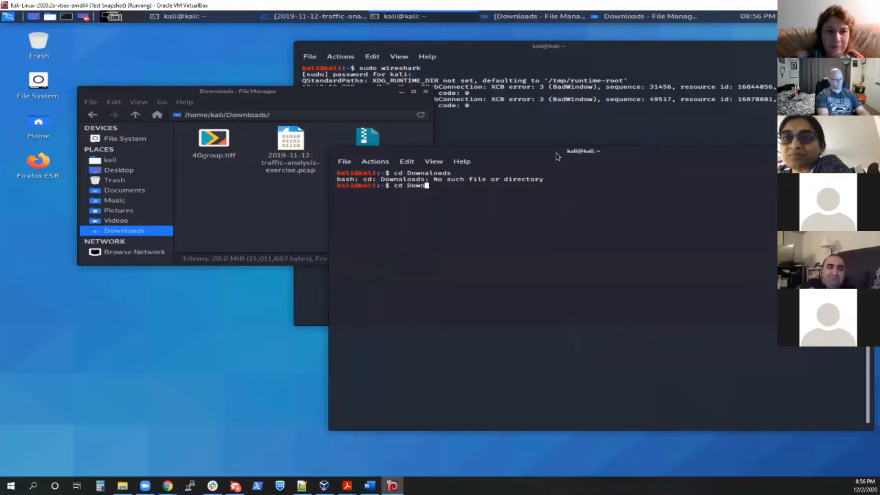
pyautogui.write('loads')
pyautogui.press('Return')
pyautogui.write('ls')
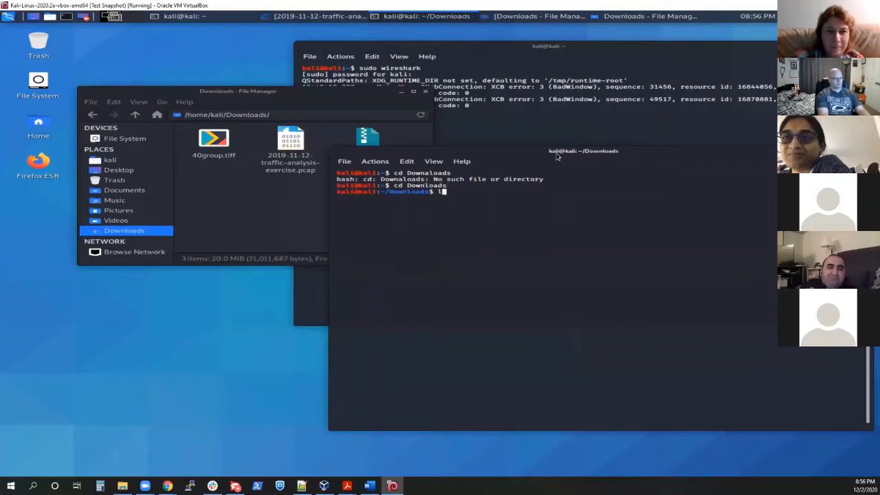
pyautogui.press('Return')
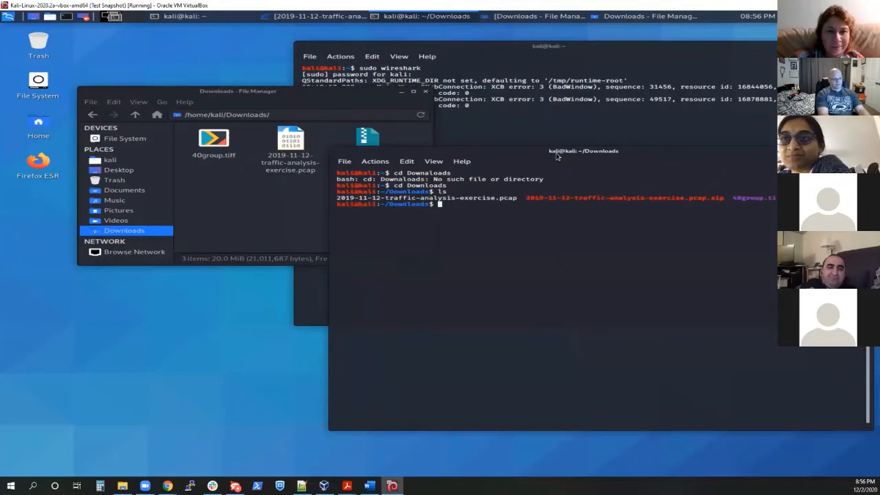
# Step: Compute the SHA256 hash of the exported file by running sha256sum 40group.tiff
pyautogui.write('md5sum 40group.tiff')
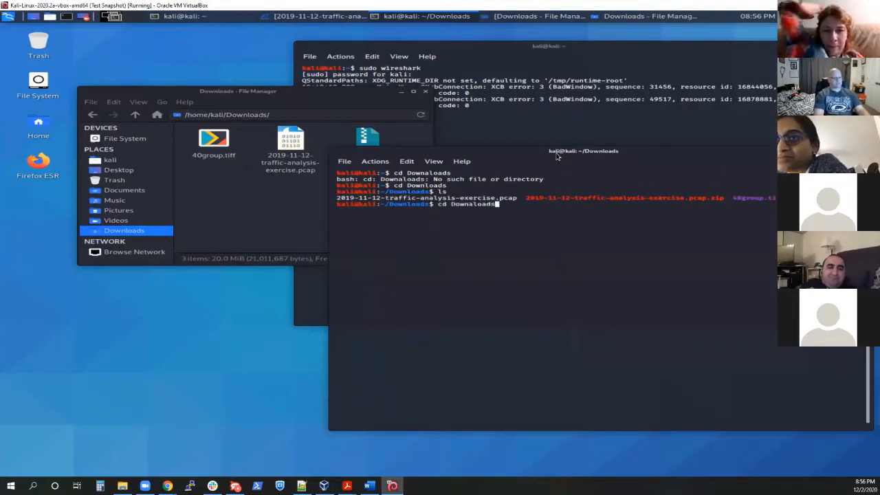
pyautogui.press('Up')
pyautogui.press('Up')
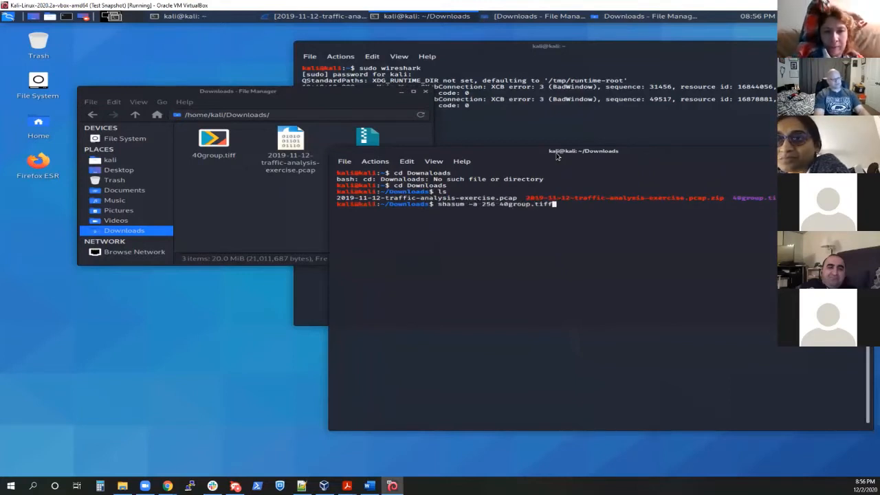
pyautogui.press('Down')
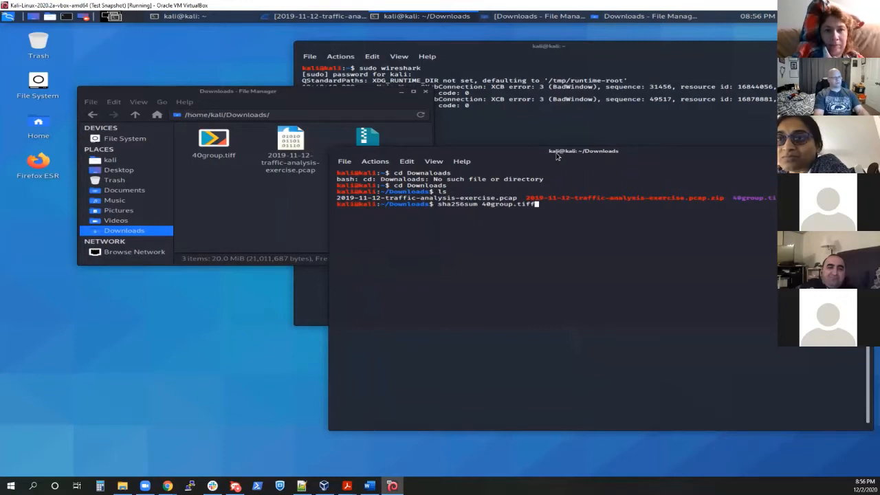
pyautogui.press('Return')
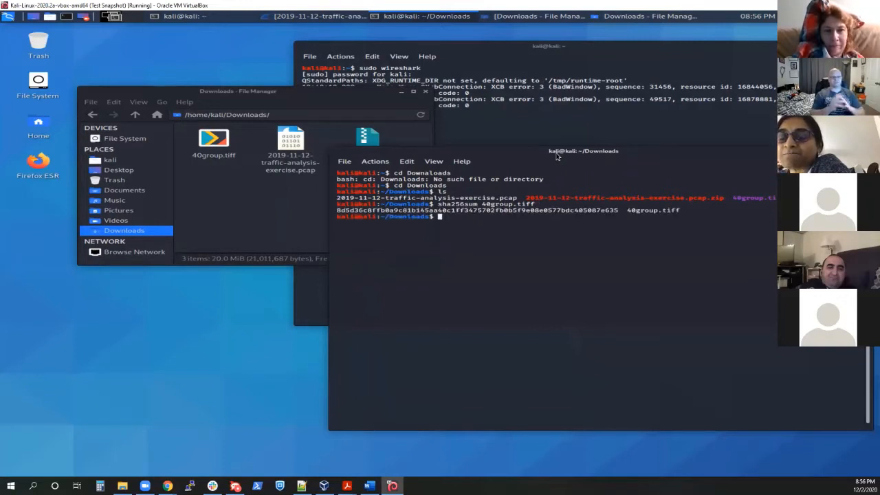
# Step: Compute the MD5 hash of the exported file by running md5sum 40group.tiff
pyautogui.press('Up')
pyautogui.press('Up')
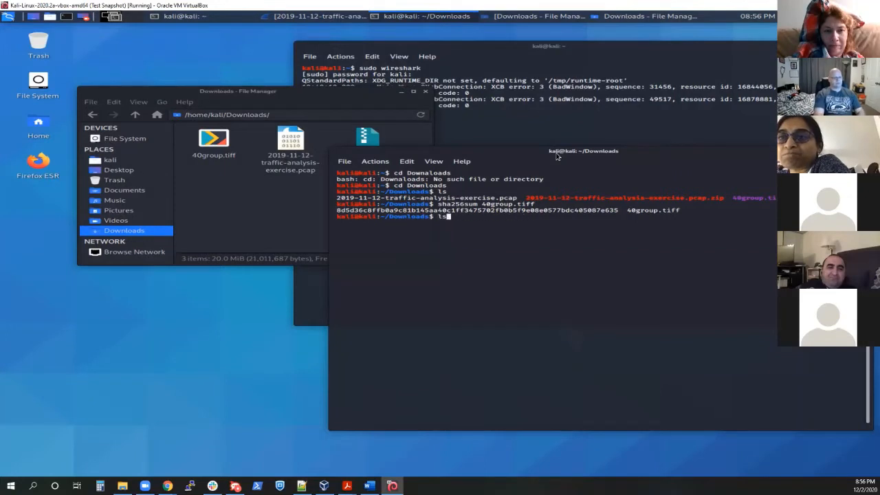
pyautogui.press('Down')
pyautogui.press('Up')
pyautogui.press('Up')
pyautogui.press('Up')
pyautogui.press('Up')
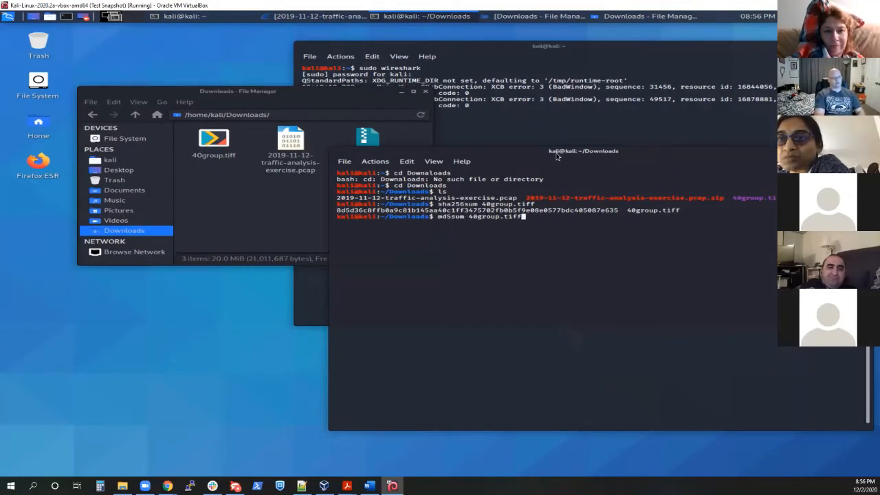
pyautogui.press('Return')
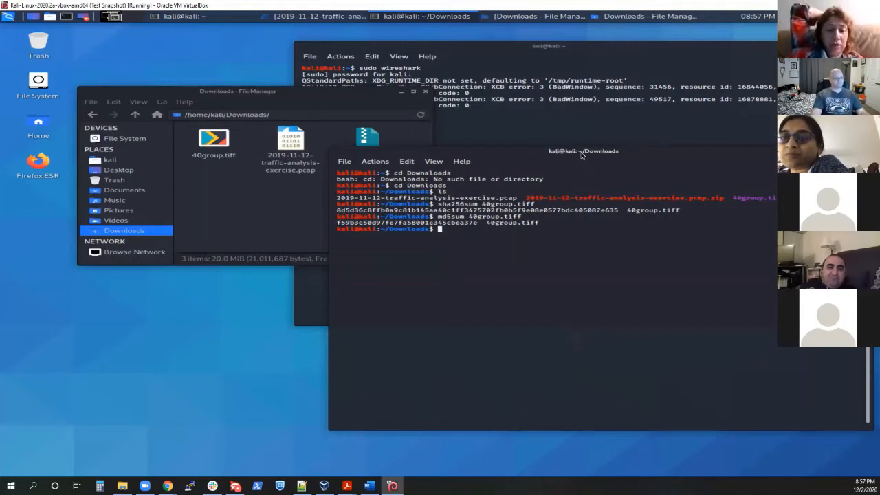
# Step: Copy the MD5 hash of 40group.tiff from the terminal output
pyautogui.moveTo(477, 226); pyautogui.dragTo(336, 224)
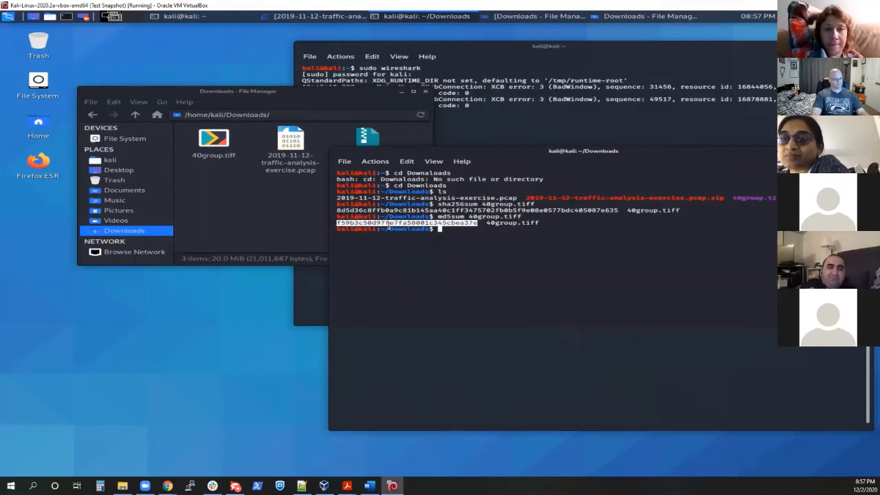
pyautogui.hotkey('ctrl', 'c')
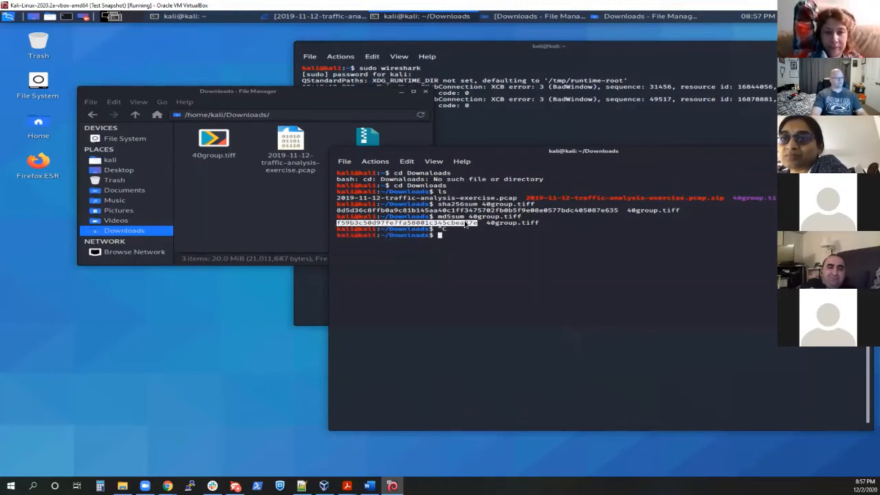
pyautogui.rightClick(466, 221)
pyautogui.click(492, 226)
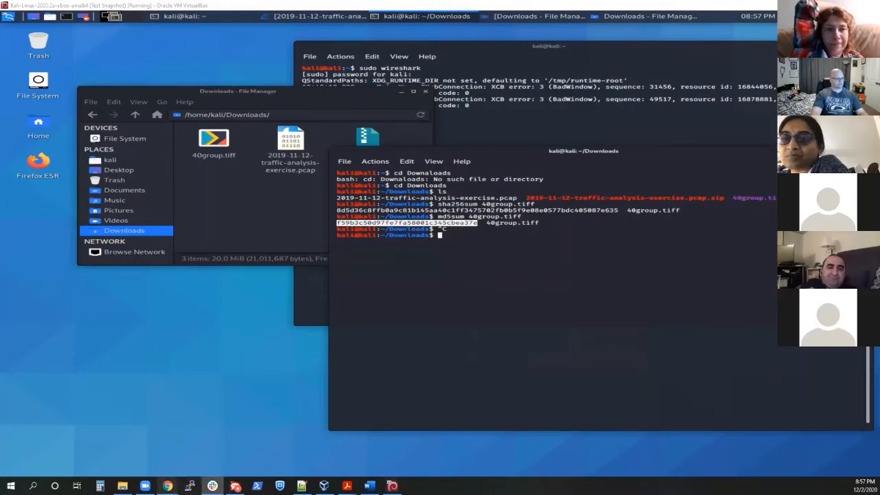
# Step: Switch to the exercise page in Chrome and review the questions about the SHA256 file hash and its VirusTotal detection rate
pyautogui.moveTo(167, 486)
pyautogui.click(265, 451)
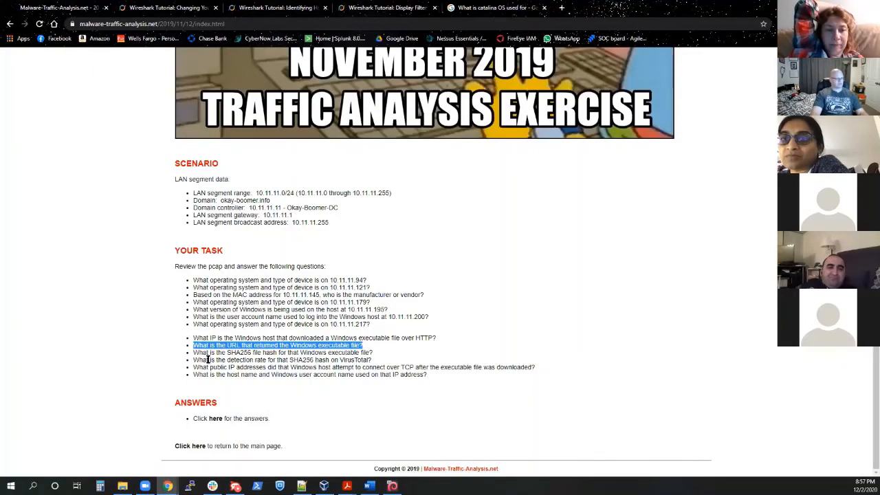
pyautogui.moveTo(195, 352); pyautogui.dragTo(361, 352)
pyautogui.click(285, 367)
pyautogui.moveTo(199, 359); pyautogui.dragTo(349, 362)
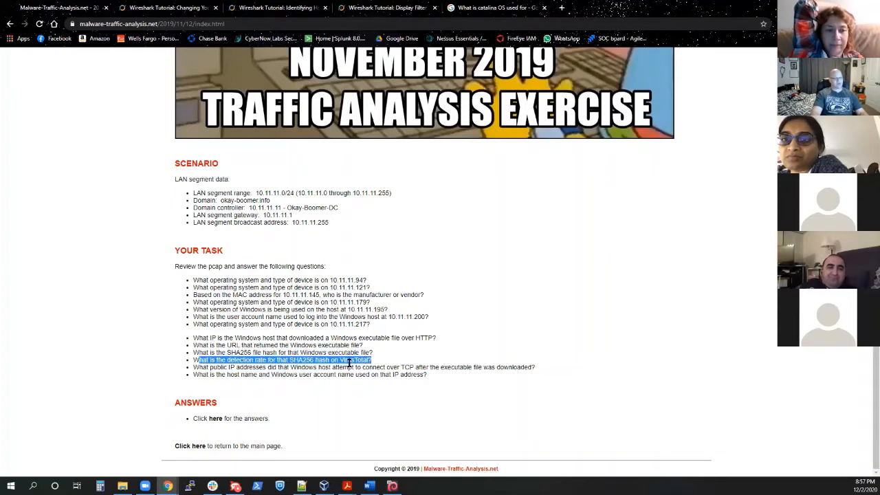
pyautogui.click(701, 122)
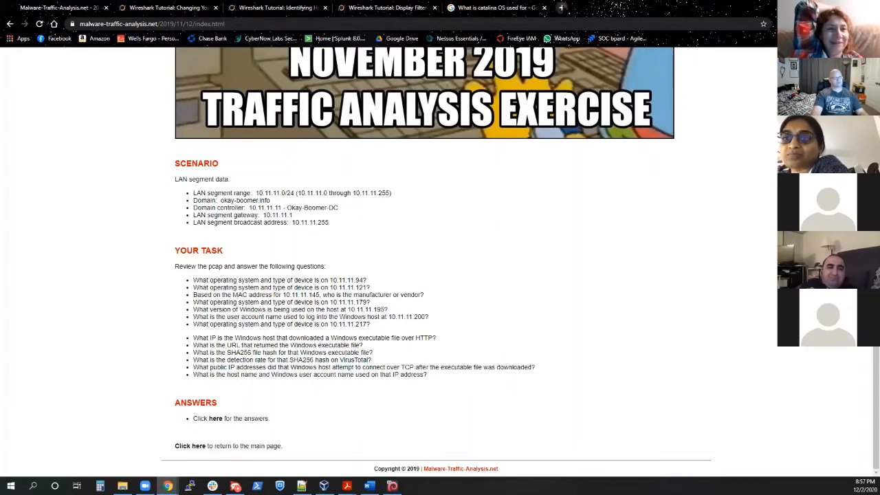
# Step: Open VirusTotal in a new browser tab and show its search form for file hashes
pyautogui.click(561, 8)
pyautogui.write('virus')
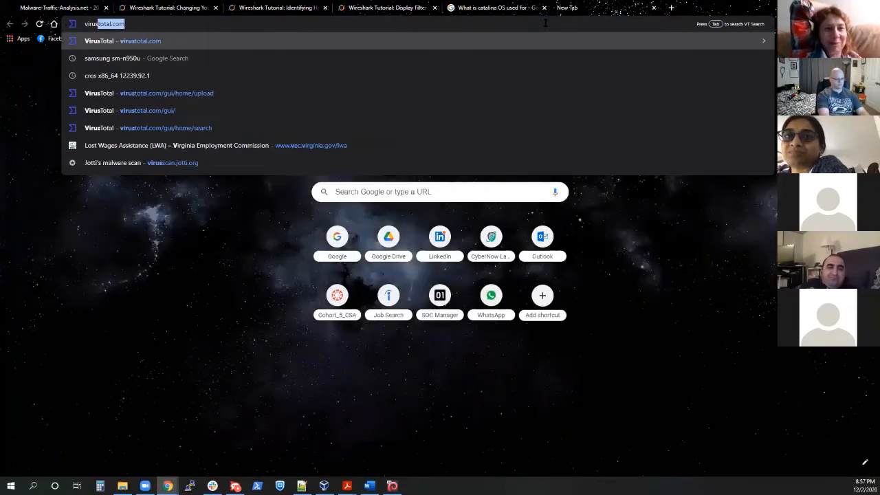
pyautogui.write('total')
pyautogui.press('Return')
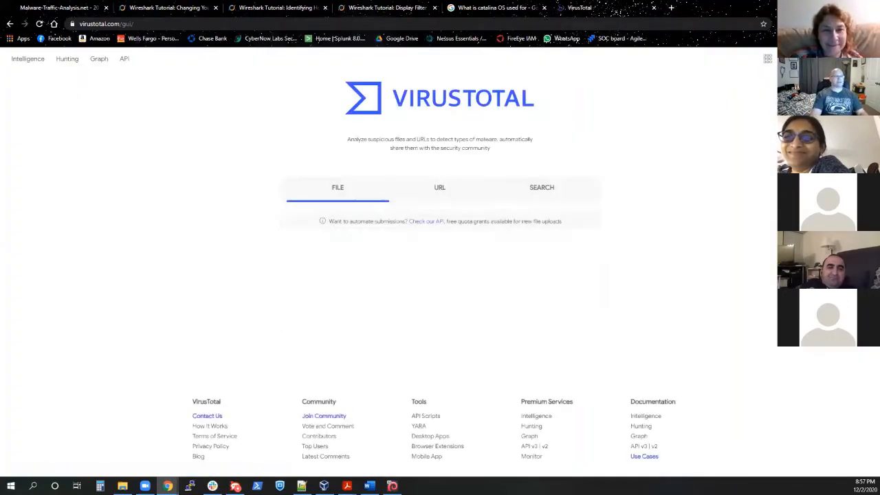
pyautogui.click(533, 198)
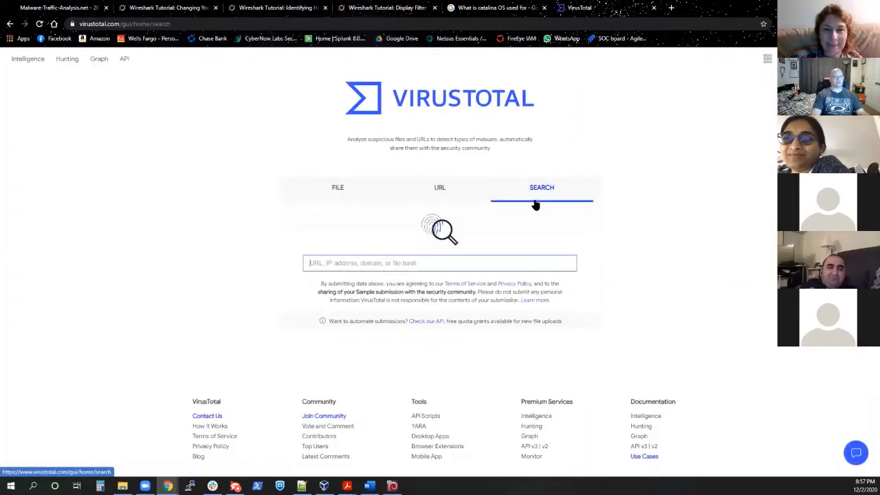
# Step: Search VirusTotal for the copied MD5 hash f59b3c50d97fe7fa58001c345cbea37e and review the file's detection score and engine results
pyautogui.click(433, 267)
pyautogui.hotkey('ctrl', 'v')
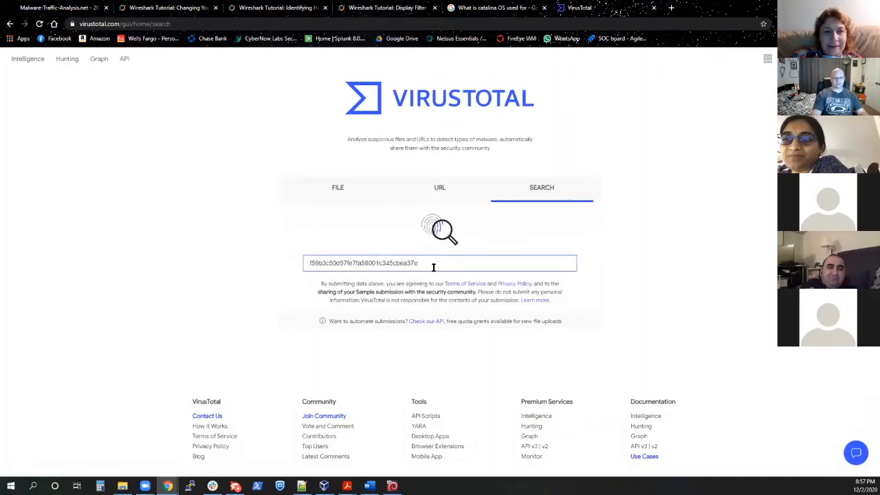
pyautogui.press('Return')
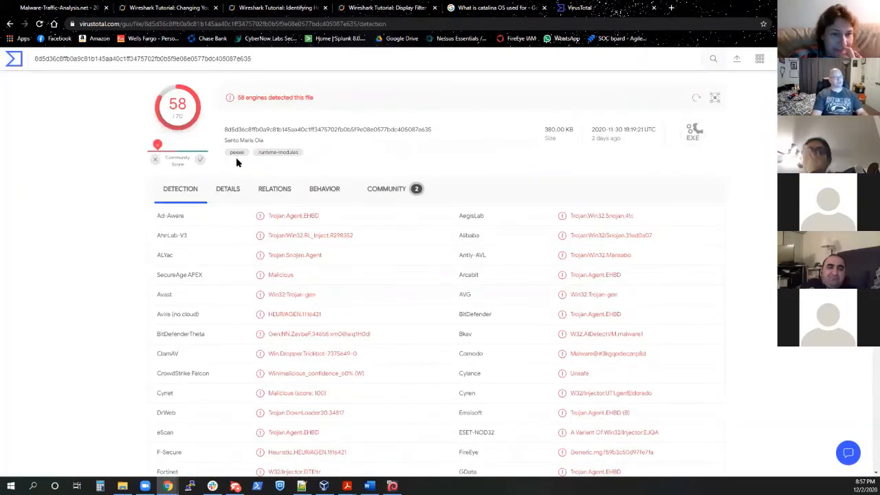
pyautogui.scroll(-1, 200, 108)
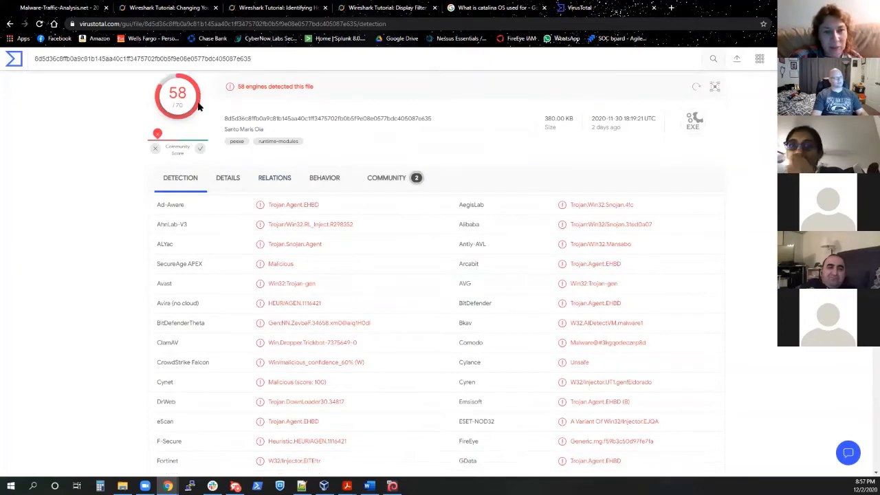
pyautogui.scroll(1, 196, 104)
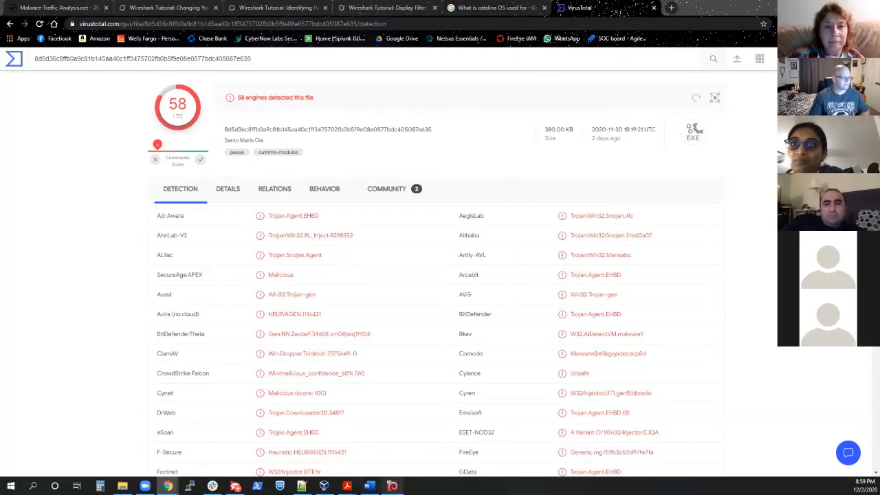
# Step: Review the exercise questions on the detection rate, contacted public IP addresses and host name, and return to the VirusTotal report
pyautogui.moveTo(167, 485)
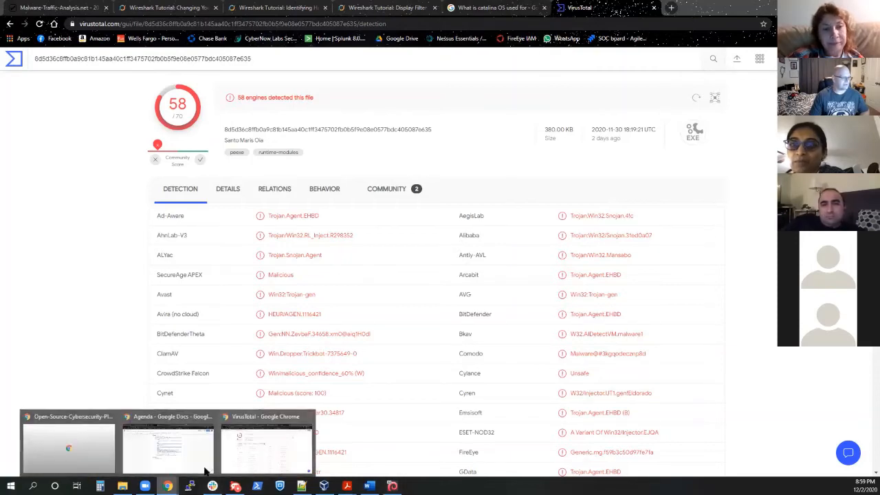
pyautogui.click(240, 460)
pyautogui.click(71, 9)
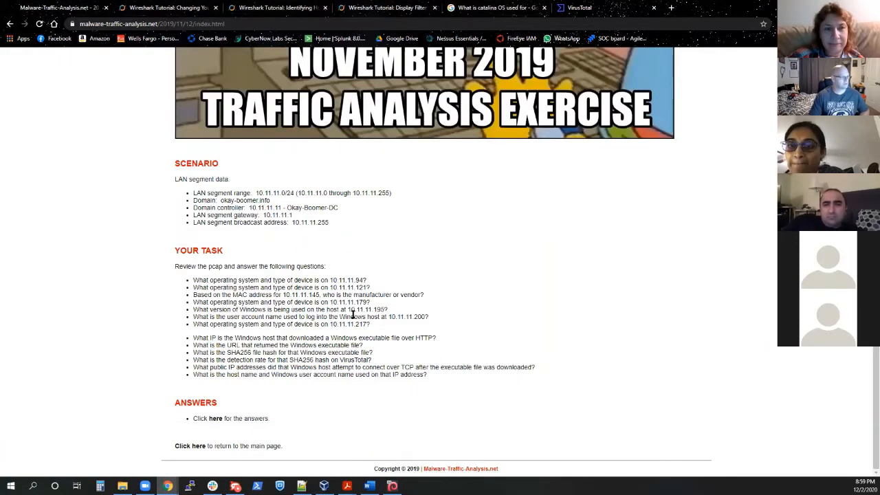
pyautogui.moveTo(375, 362); pyautogui.dragTo(195, 361)
pyautogui.click(272, 398)
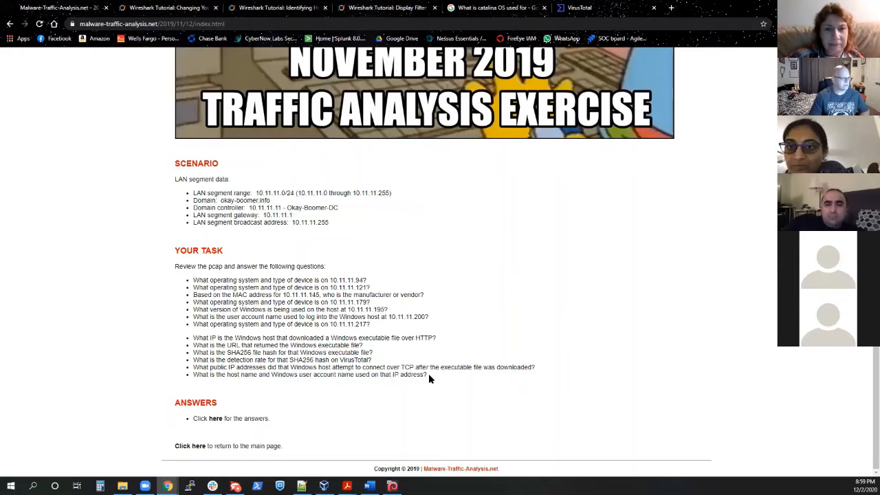
pyautogui.moveTo(428, 373); pyautogui.dragTo(194, 369)
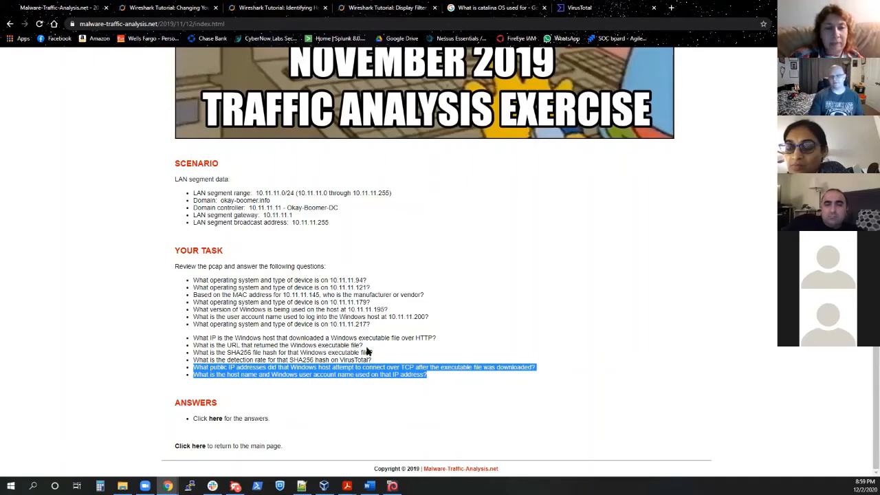
pyautogui.click(440, 376)
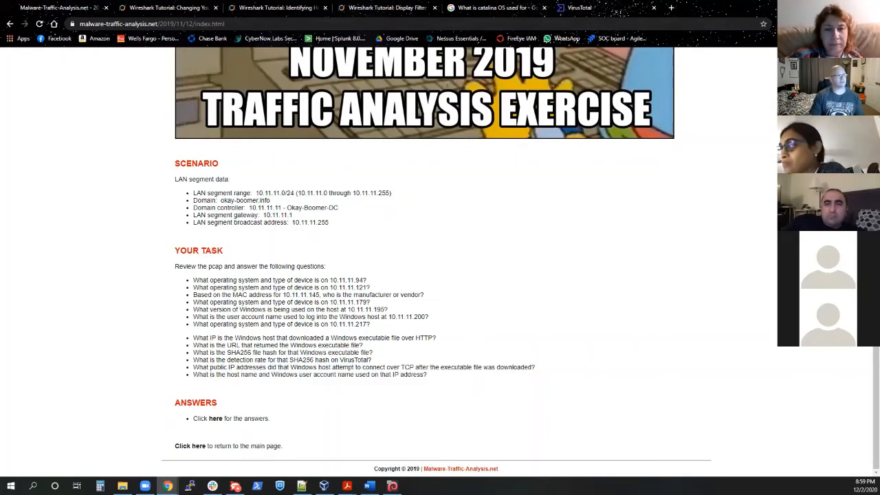
pyautogui.click(495, 7)
pyautogui.click(619, 8)
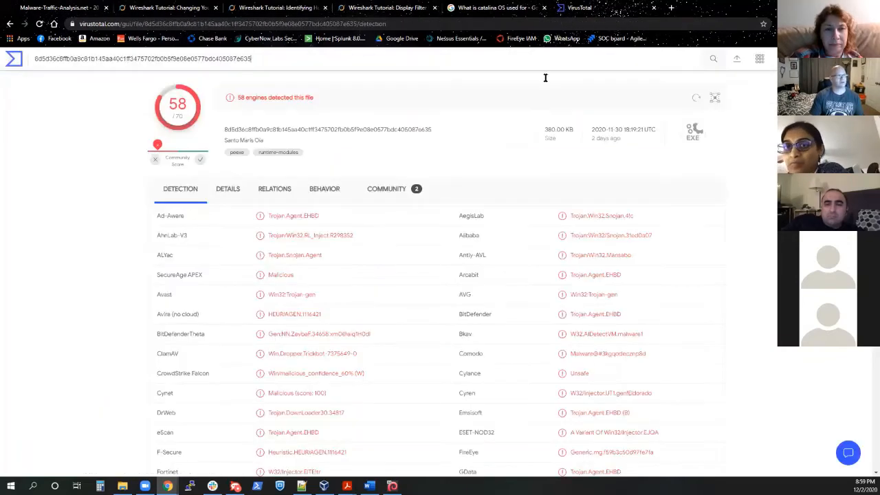
# Step: Switch to the Kali virtual machine and close both terminal windows, including the one running Wireshark
pyautogui.click(392, 486)
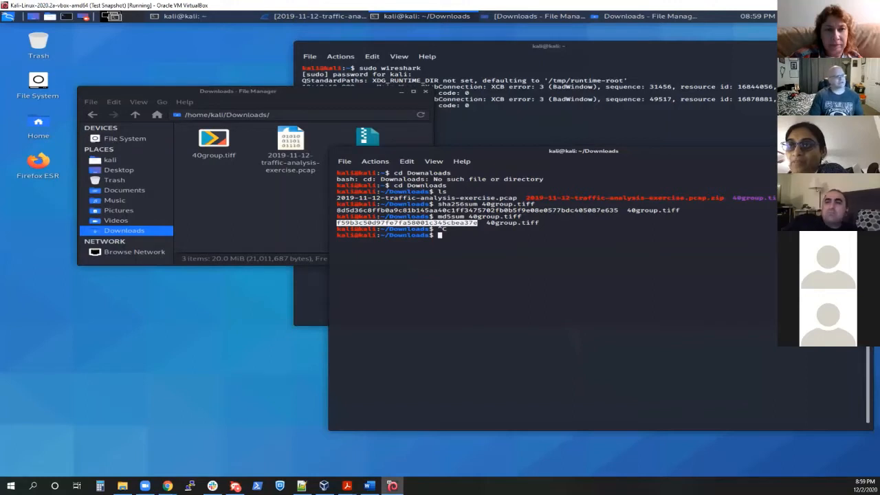
pyautogui.hotkey('ctrl', 'd')
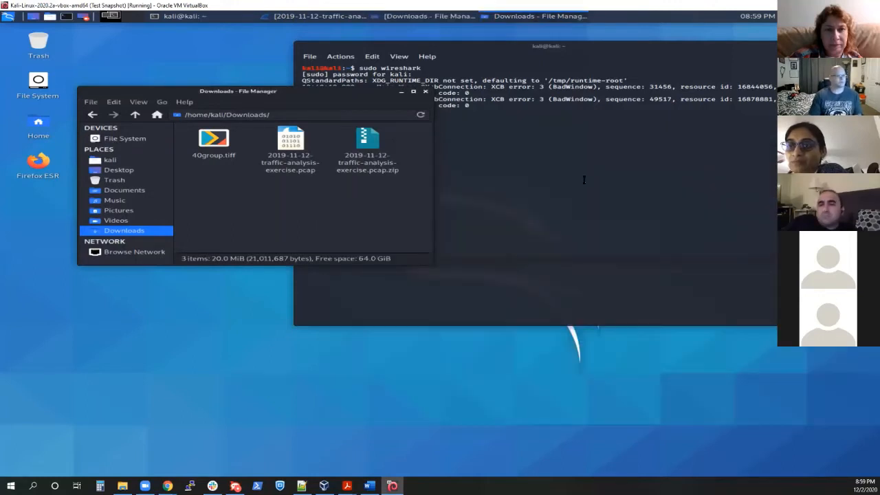
pyautogui.click(640, 143)
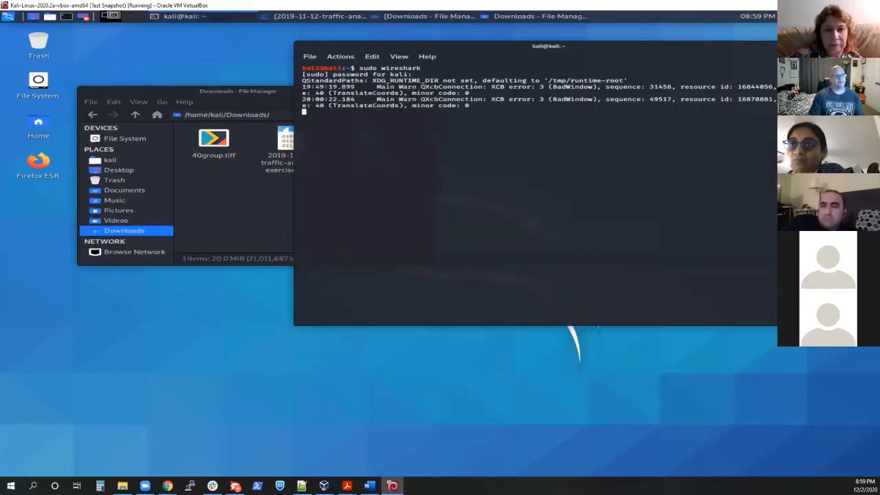
pyautogui.click(830, 46)
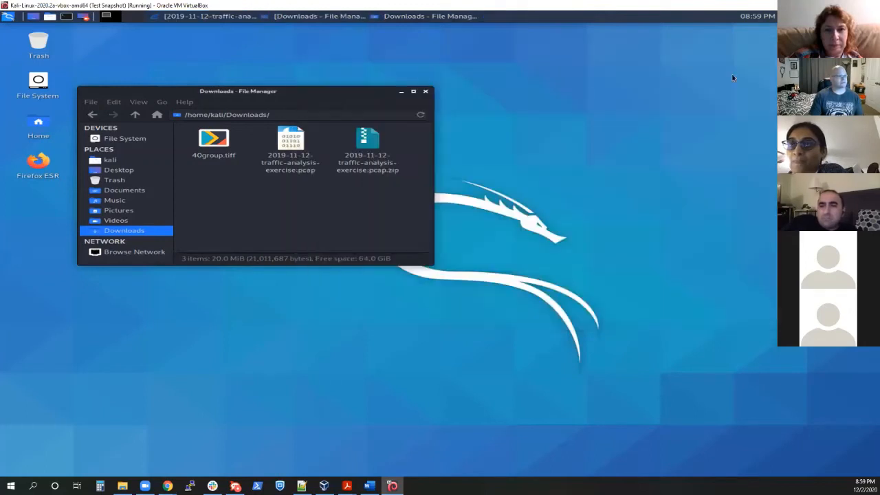
# Step: Start renaming 40group.tiff in the Downloads folder by deleting the last letters of its tiff extension
pyautogui.click(222, 147)
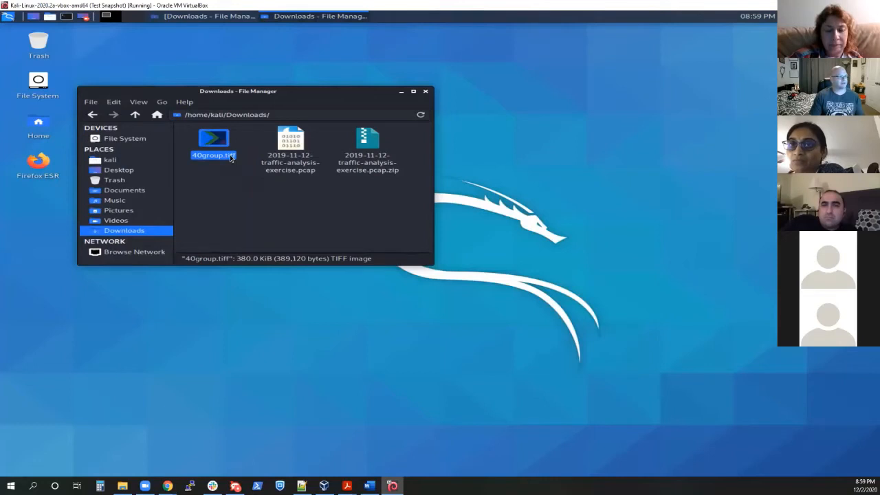
pyautogui.rightClick(230, 156)
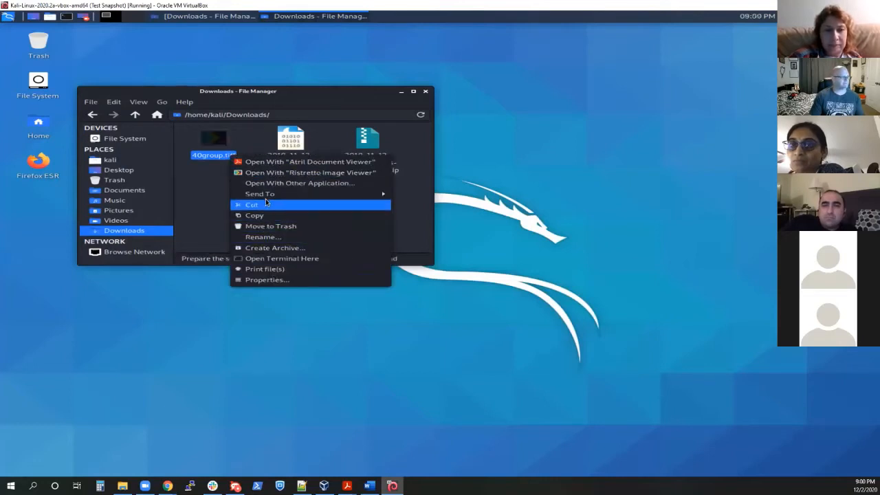
pyautogui.click(274, 238)
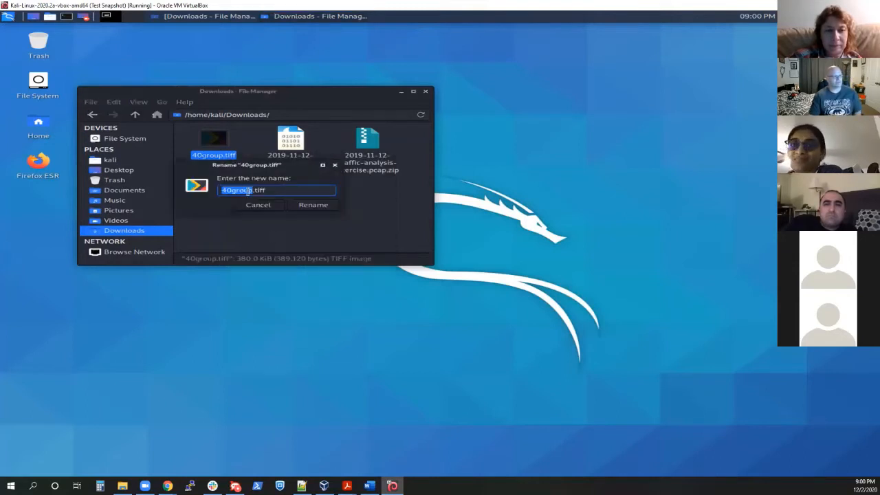
pyautogui.click(307, 190)
pyautogui.press('BackSpace')
pyautogui.press('BackSpace')
pyautogui.press('BackSpace')
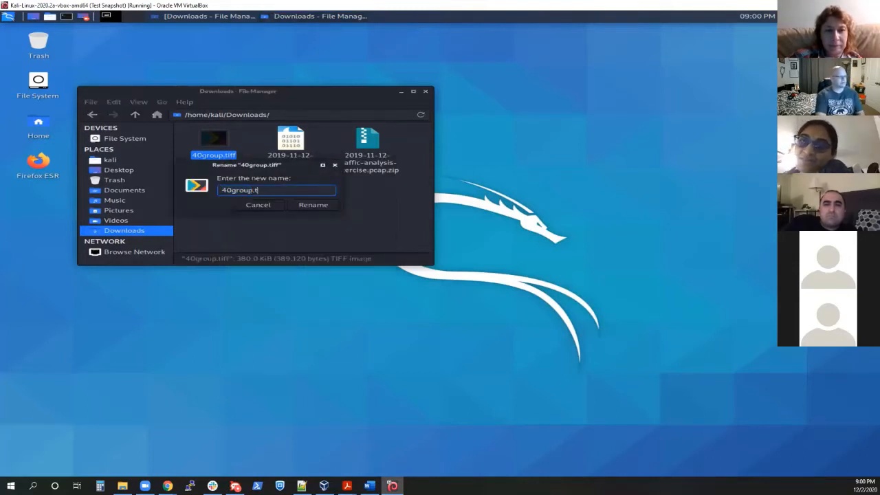
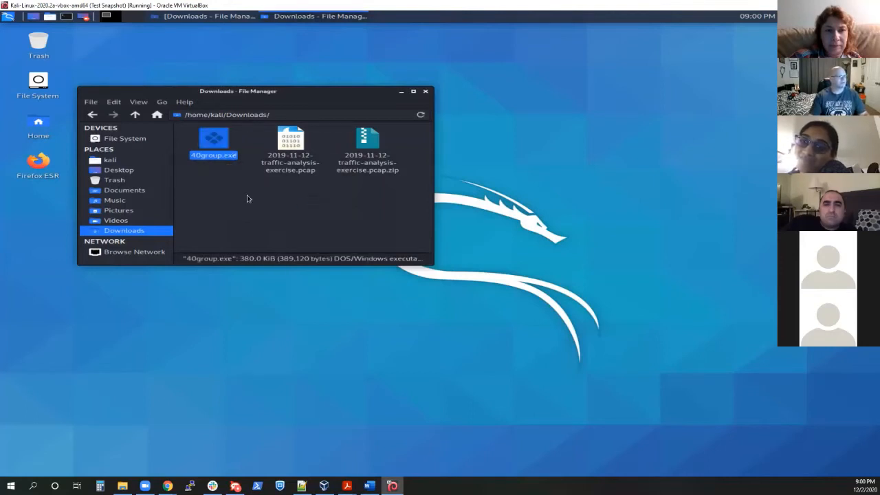
# Step: Open 40group.exe as an archive and browse into its .rsrc/0 folder
pyautogui.doubleClick(224, 148)
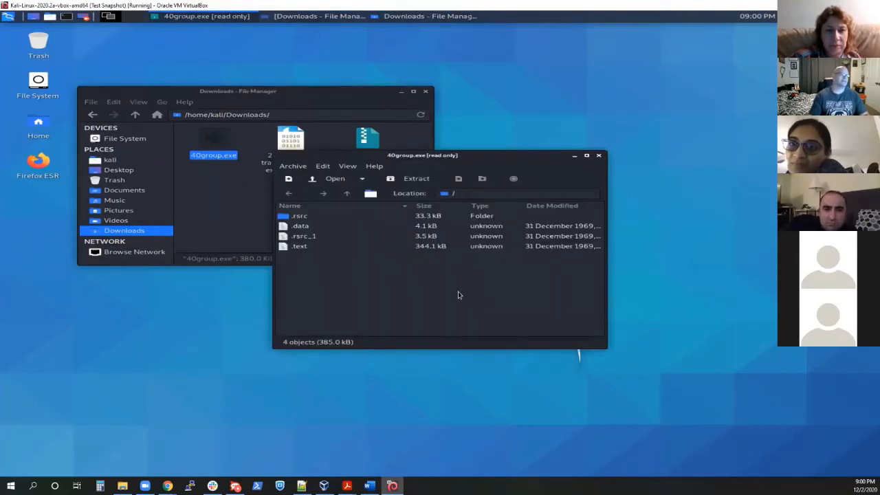
pyautogui.click(297, 217)
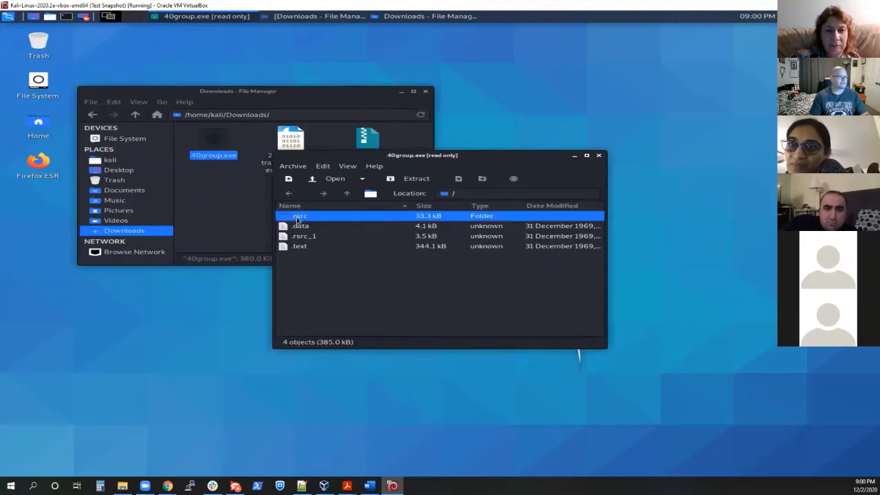
pyautogui.doubleClick(298, 217)
pyautogui.click(295, 218)
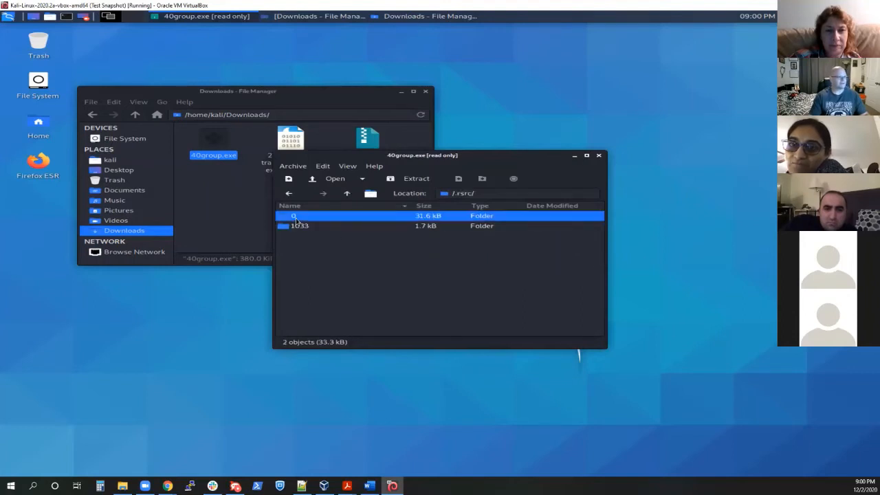
pyautogui.doubleClick(299, 216)
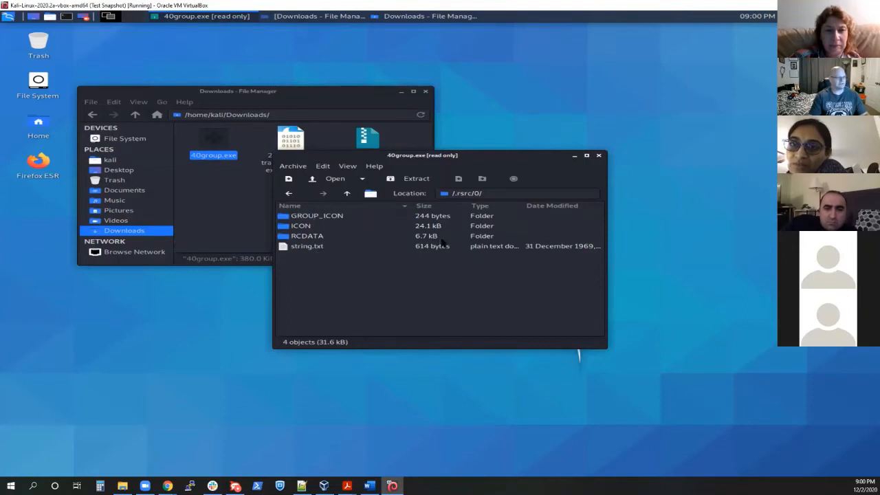
# Step: Try to view string.txt from the archive's .rsrc/0 folder and close the text editor
pyautogui.click(312, 248)
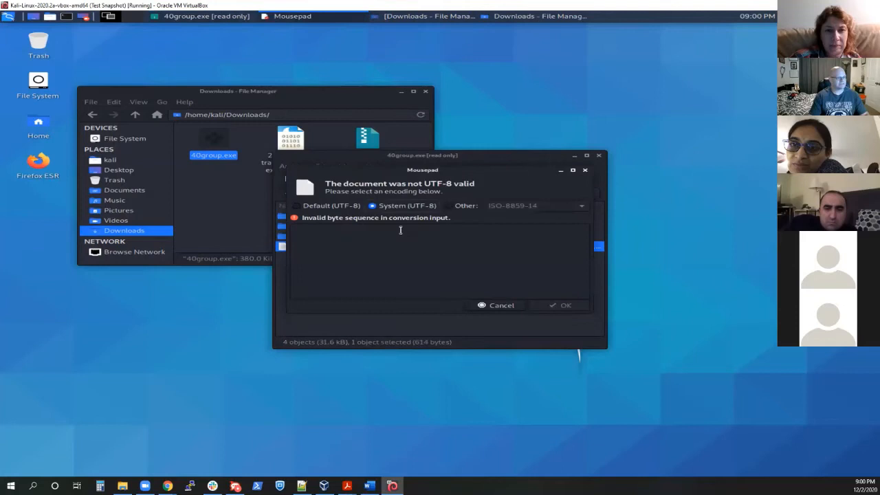
pyautogui.click(585, 170)
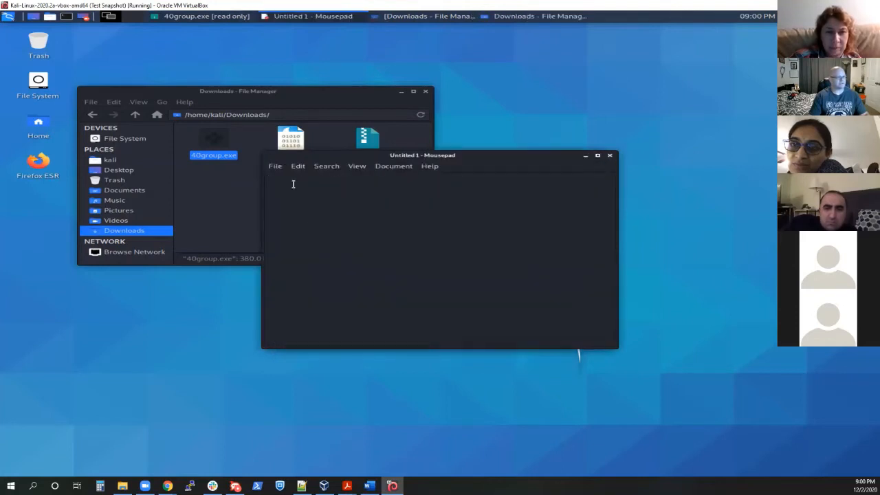
pyautogui.click(609, 156)
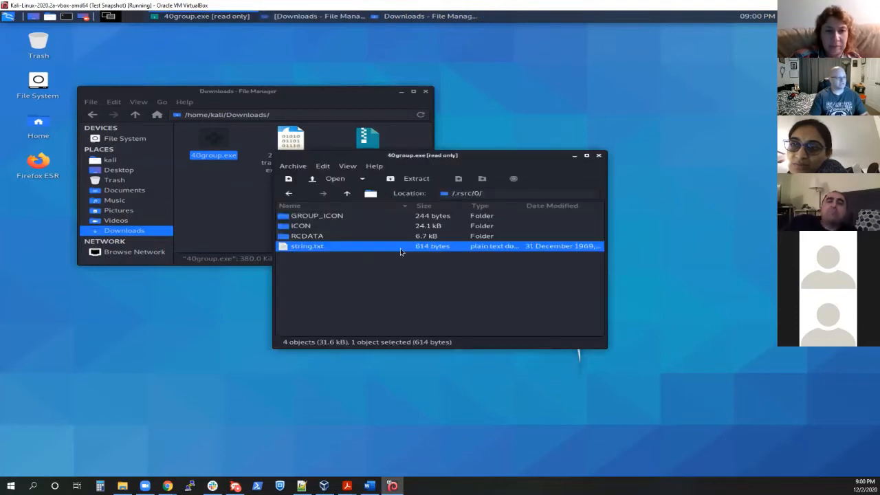
# Step: Examine the contents of the archive's ICON and GROUP_ICON folders and close the archive window
pyautogui.doubleClick(302, 226)
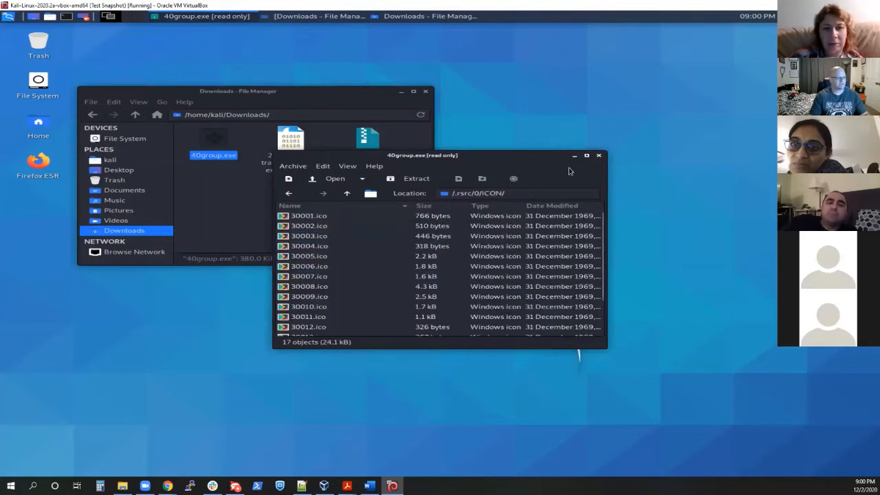
pyautogui.click(288, 193)
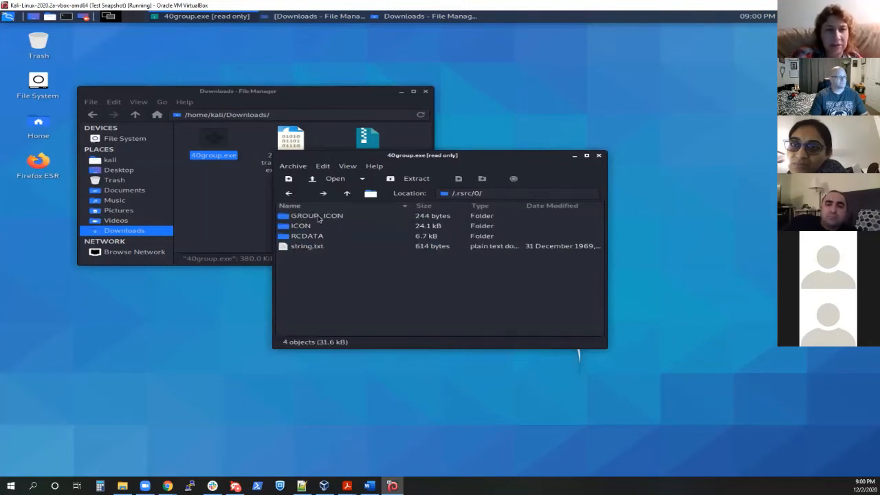
pyautogui.click(317, 215)
pyautogui.doubleClick(317, 215)
pyautogui.doubleClick(317, 216)
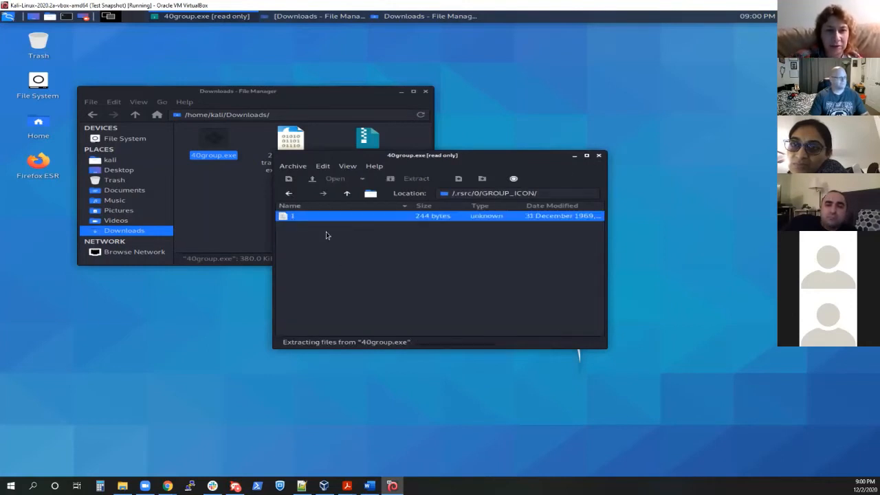
pyautogui.click(481, 335)
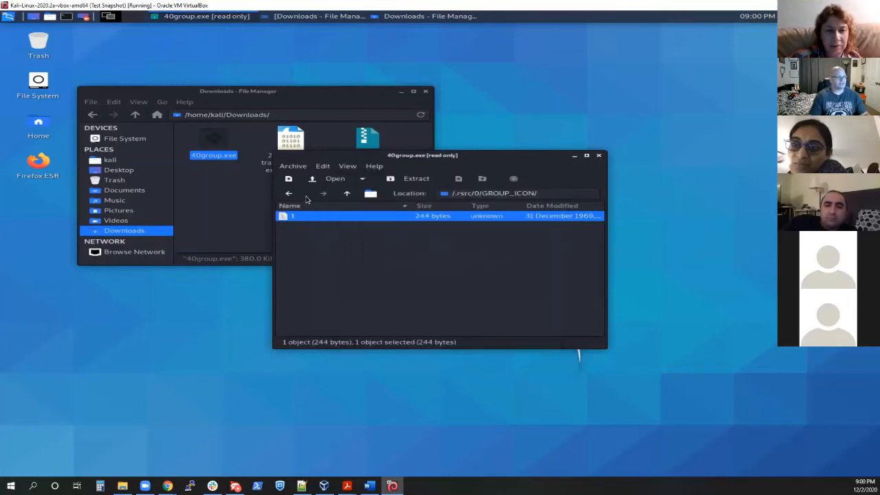
pyautogui.click(289, 193)
pyautogui.doubleClick(308, 227)
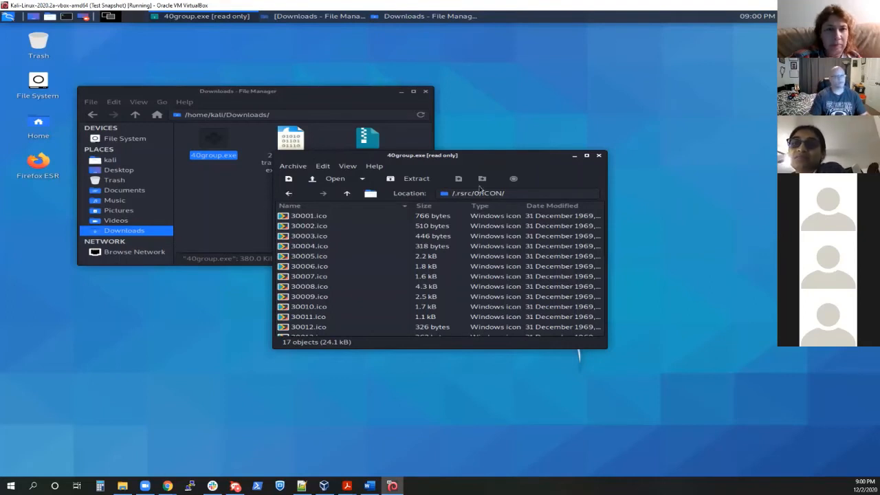
pyautogui.click(599, 157)
# Step: Rename 40group.exe in the Downloads folder to 40group.tiff
pyautogui.click(234, 177)
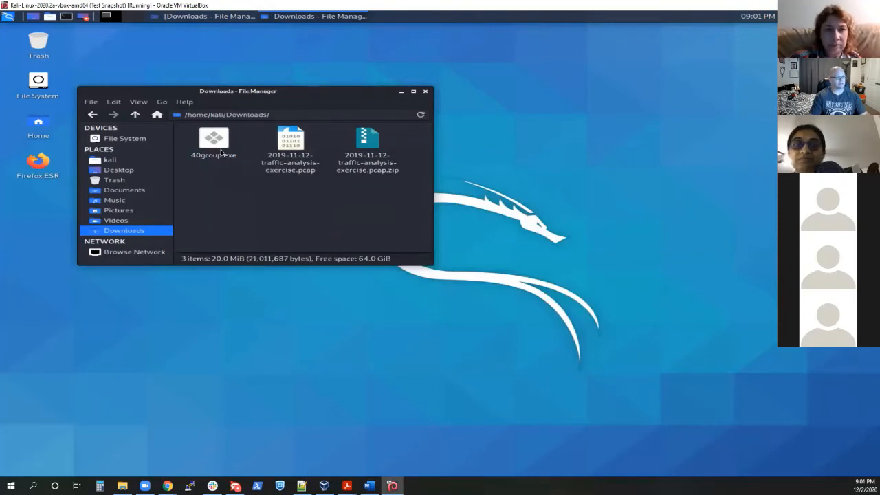
pyautogui.click(222, 153)
pyautogui.rightClick(232, 158)
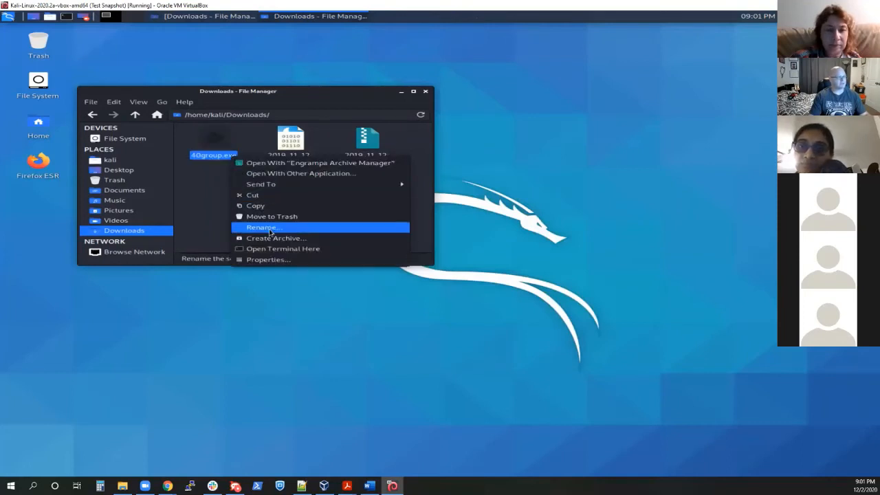
pyautogui.click(268, 226)
pyautogui.click(278, 192)
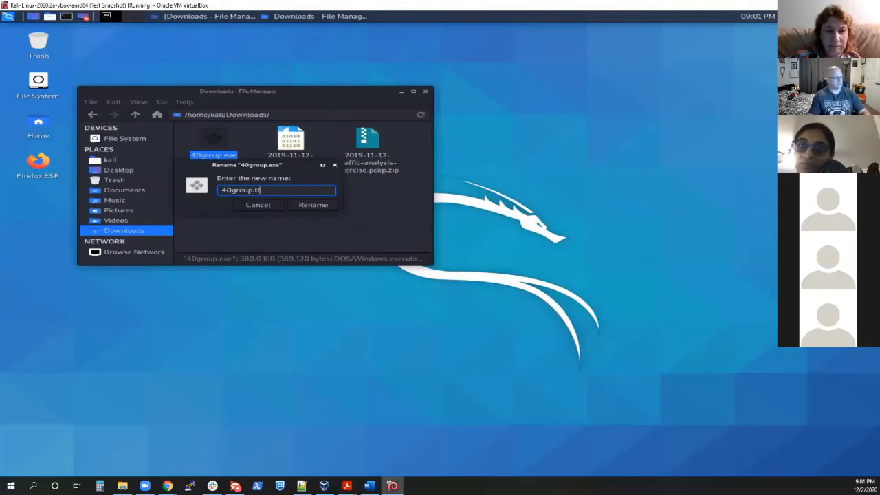
pyautogui.click(313, 205)
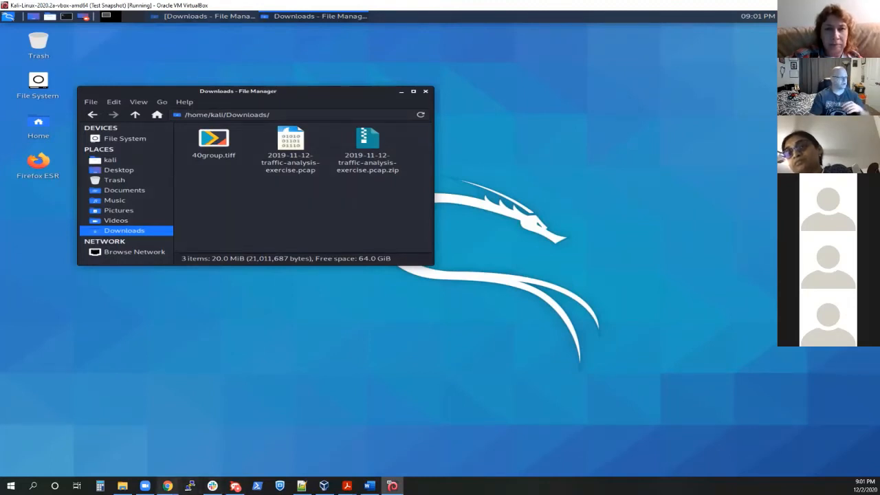
# Step: Switch to the Agenda document in Chrome and highlight the setup link on Wireshark display filter expressions
pyautogui.moveTo(167, 486)
pyautogui.click(166, 455)
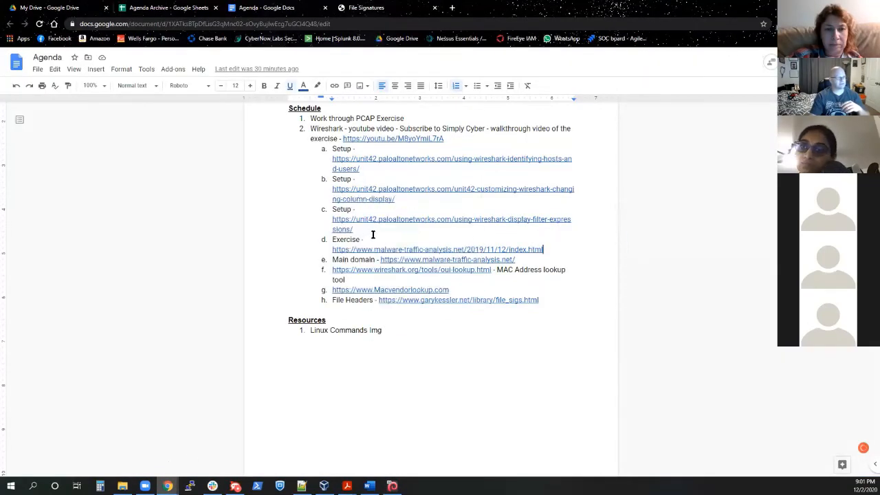
pyautogui.moveTo(354, 229); pyautogui.dragTo(329, 219)
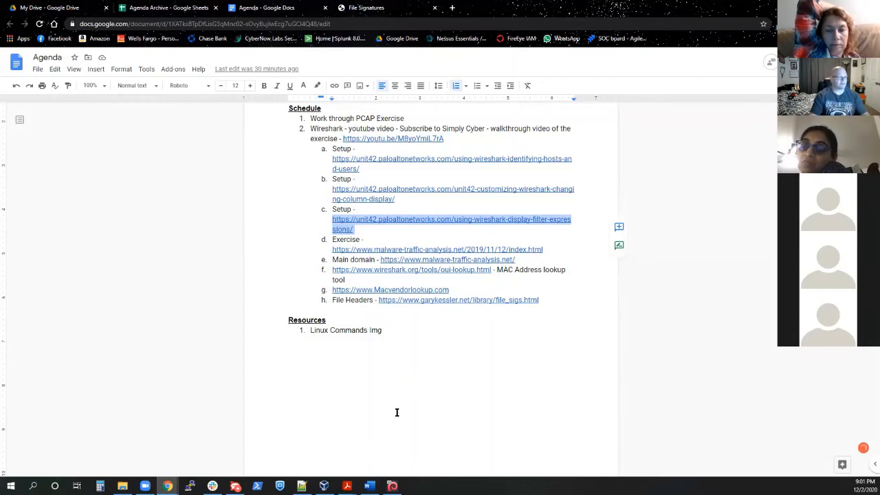
# Step: Return to the Kali virtual machine, bring up both Downloads file manager windows and close them
pyautogui.click(392, 486)
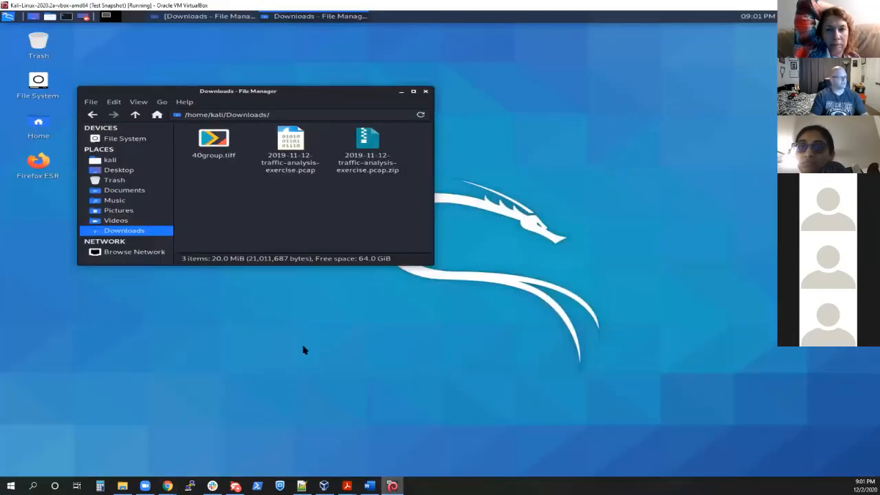
pyautogui.click(274, 17)
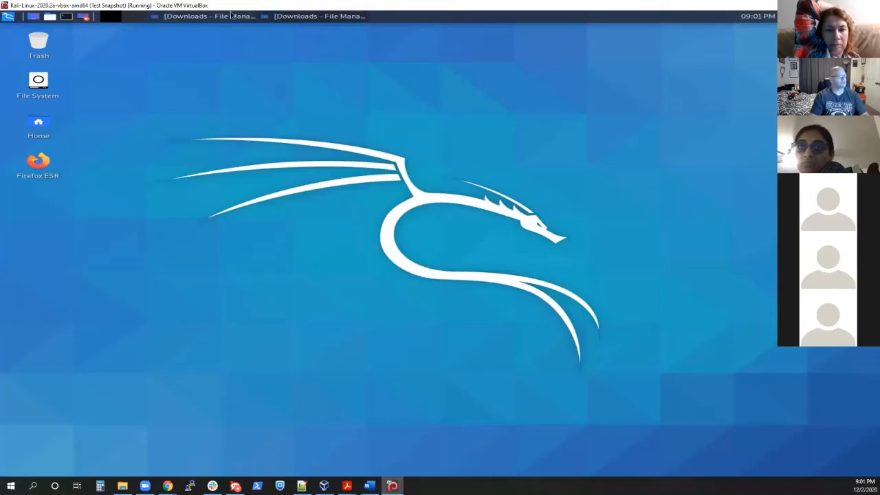
pyautogui.click(215, 17)
pyautogui.click(285, 17)
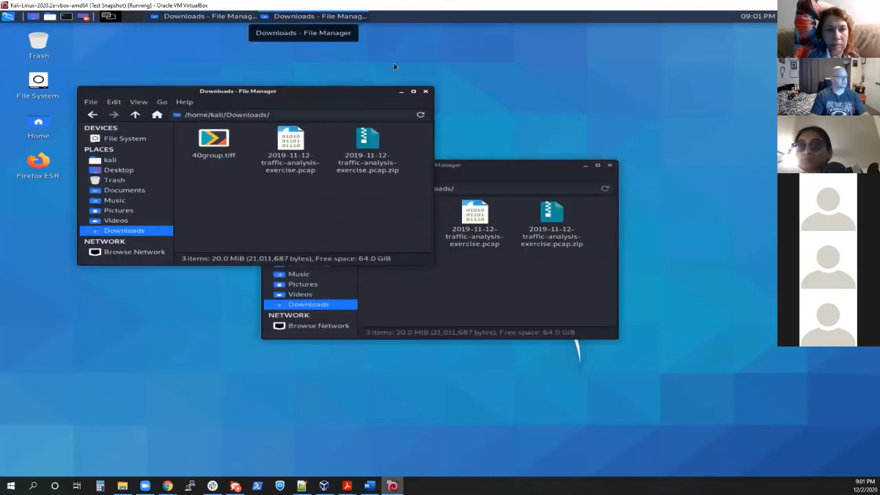
pyautogui.click(611, 167)
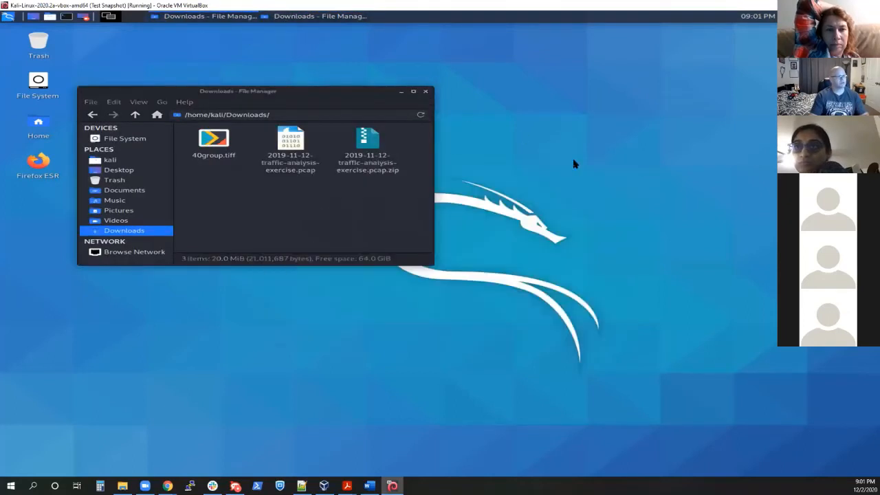
pyautogui.click(425, 92)
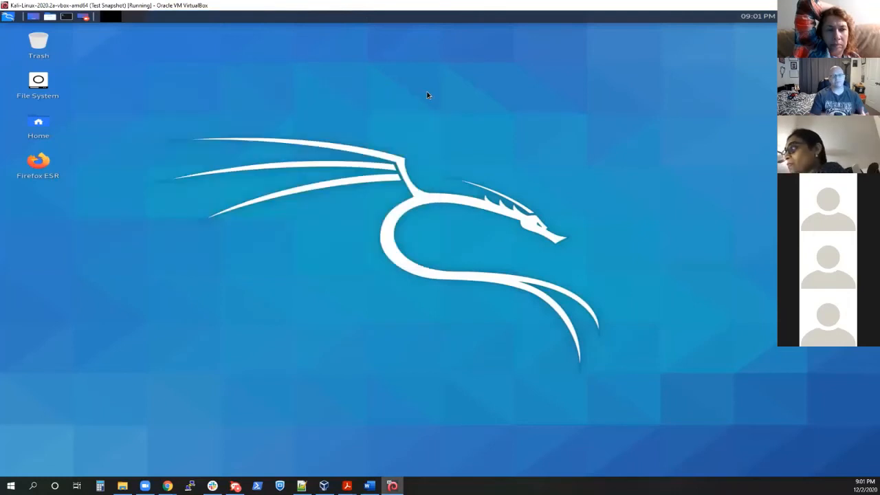